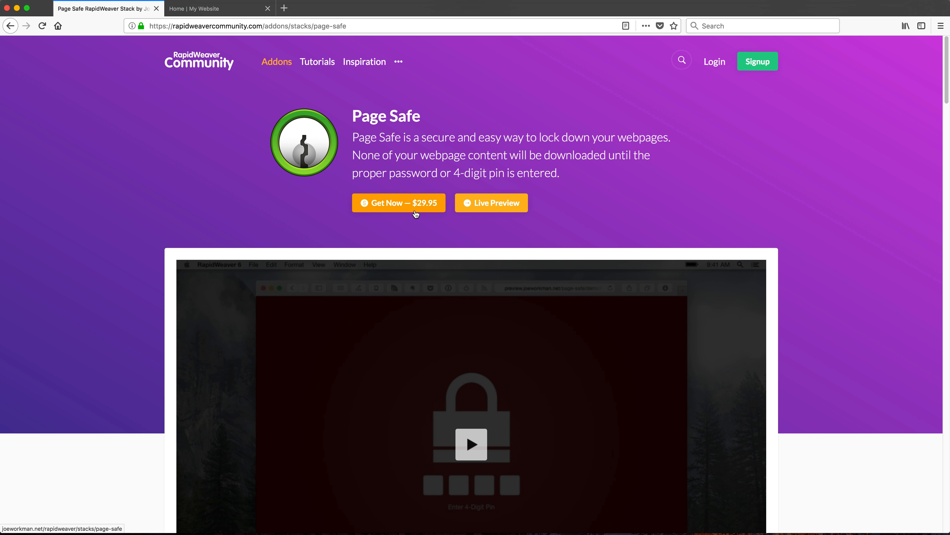
# Step: Switch to RapidWeaver to view the Page Safe project
pyautogui.press('super+space')
pyautogui.write('ra')
pyautogui.press('Return')
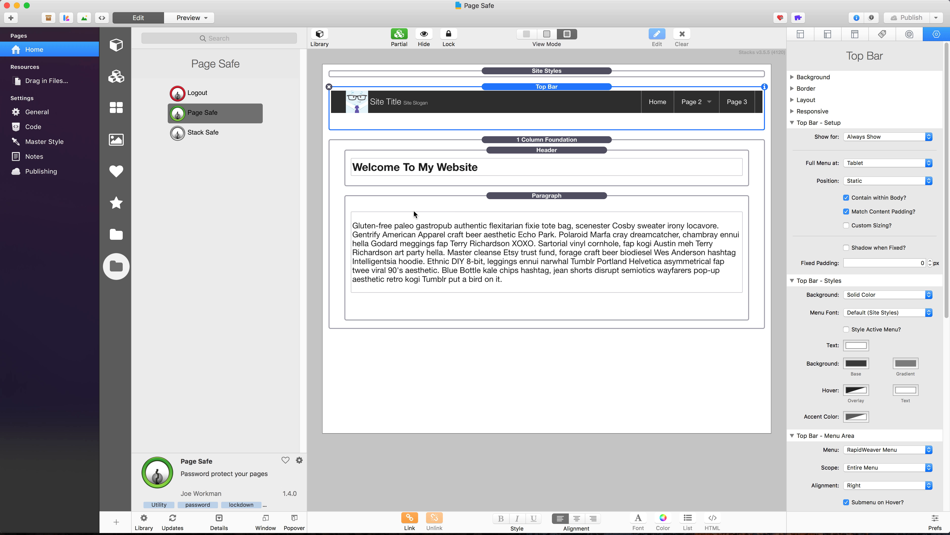
# Step: Switch to Firefox, close the Page Safe product page and view the published site's home page
pyautogui.press('super+space')
pyautogui.write('fi')
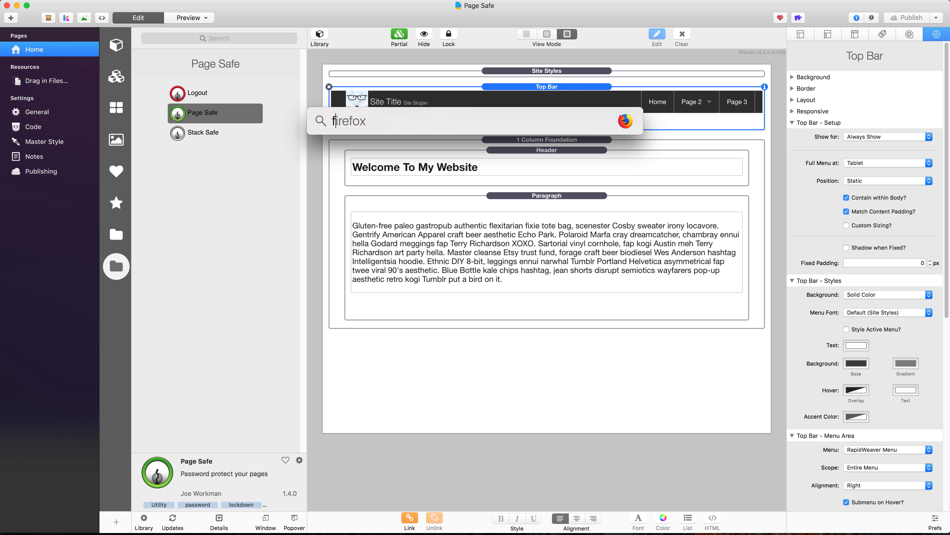
pyautogui.press('Return')
pyautogui.press('super+w')
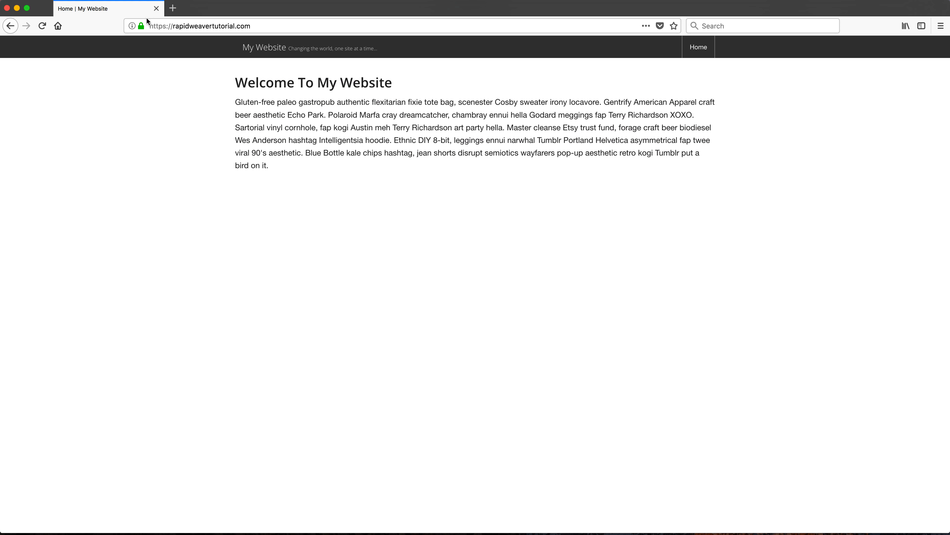
pyautogui.click(178, 32)
pyautogui.click(201, 100)
# Step: Switch to RapidWeaver and duplicate the Home page
pyautogui.press('super+space')
pyautogui.write('r')
pyautogui.press('Return')
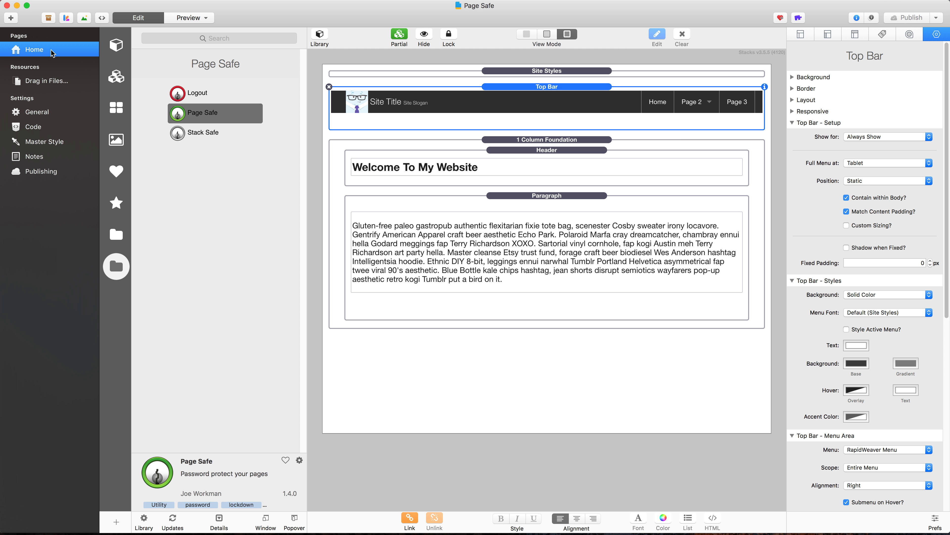
pyautogui.press('super+d')
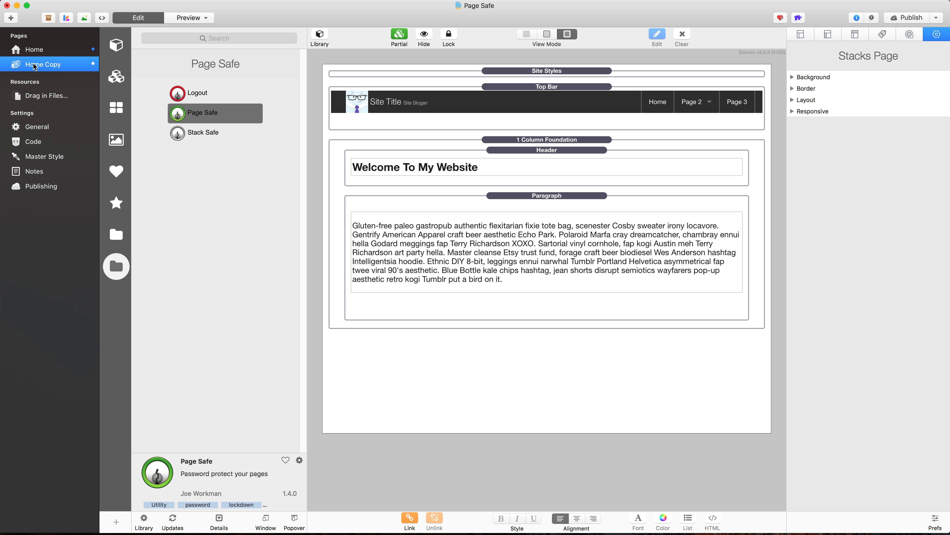
# Step: Rename the duplicated Home page as Protected
pyautogui.doubleClick(34, 65)
pyautogui.write('Protect')
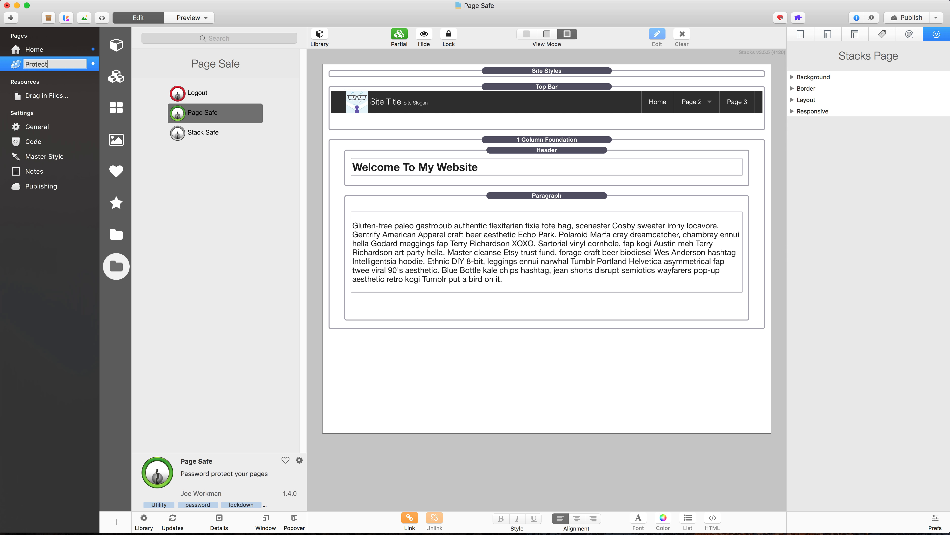
pyautogui.write('ed')
pyautogui.press('Return')
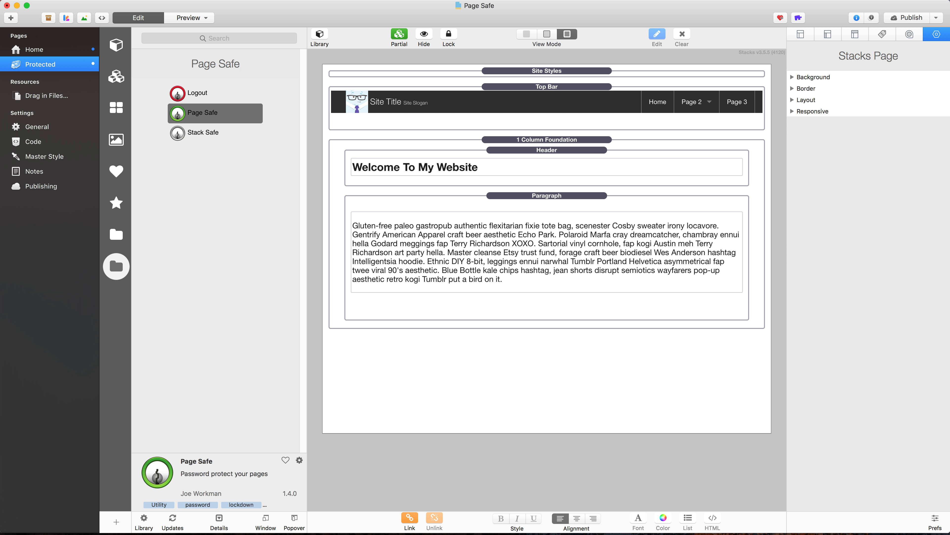
# Step: View the descriptions of the Logout, Page Safe and Stack Safe stacks in the stack library
pyautogui.click(409, 92)
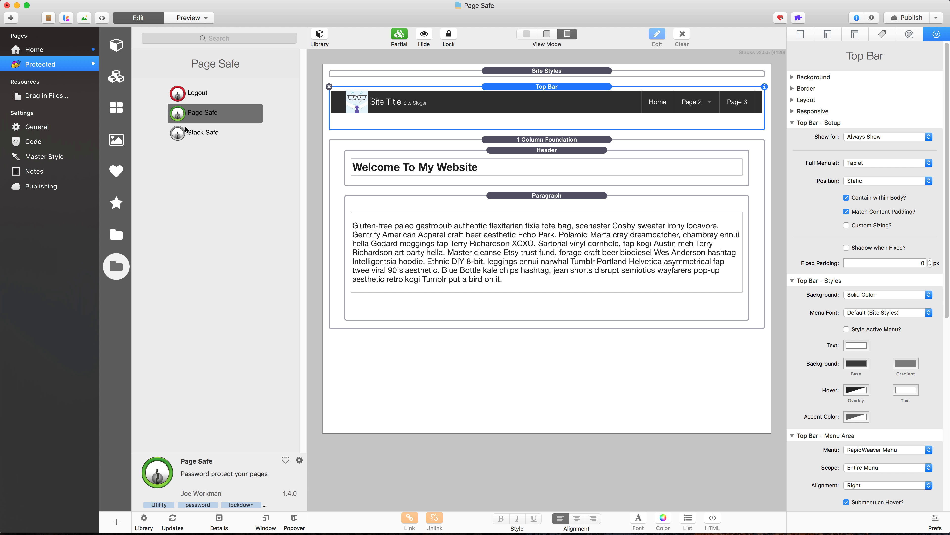
pyautogui.click(192, 99)
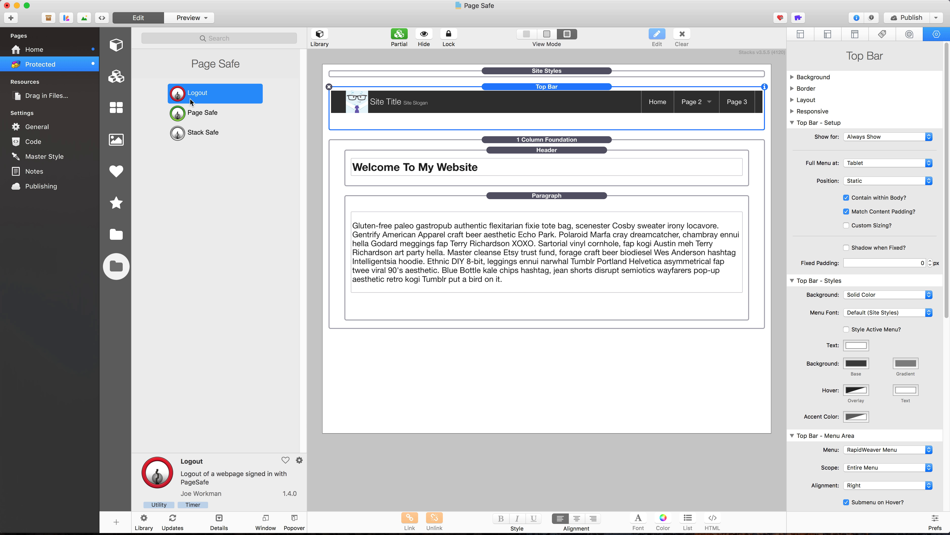
pyautogui.click(195, 116)
pyautogui.click(200, 137)
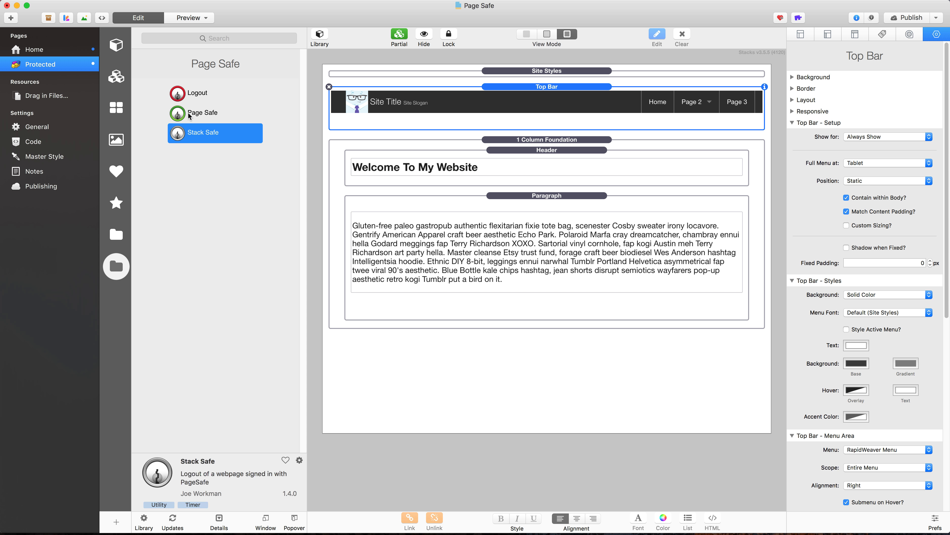
# Step: Add the Page Safe stack at the very top of the Protected page, above Site Styles, keeping its settings displayed
pyautogui.moveTo(180, 117); pyautogui.dragTo(402, 66)
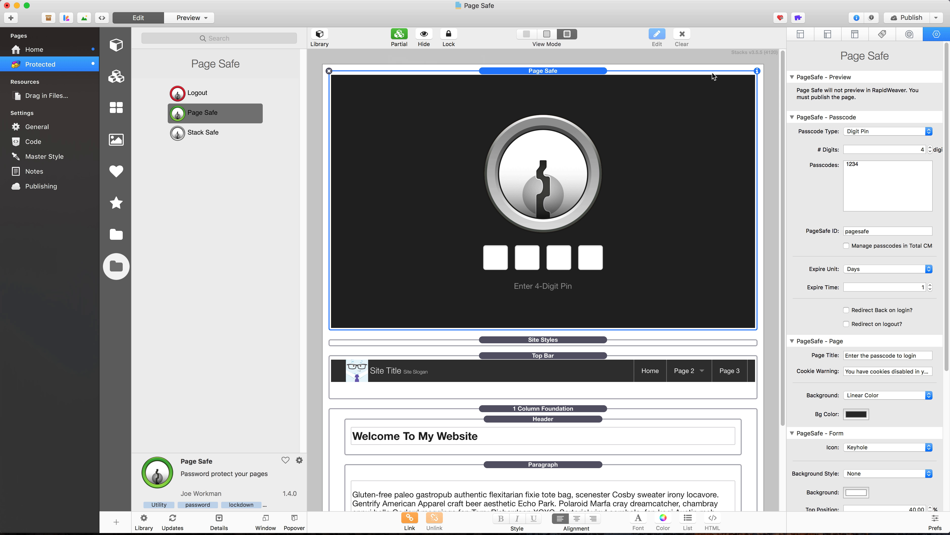
pyautogui.click(757, 71)
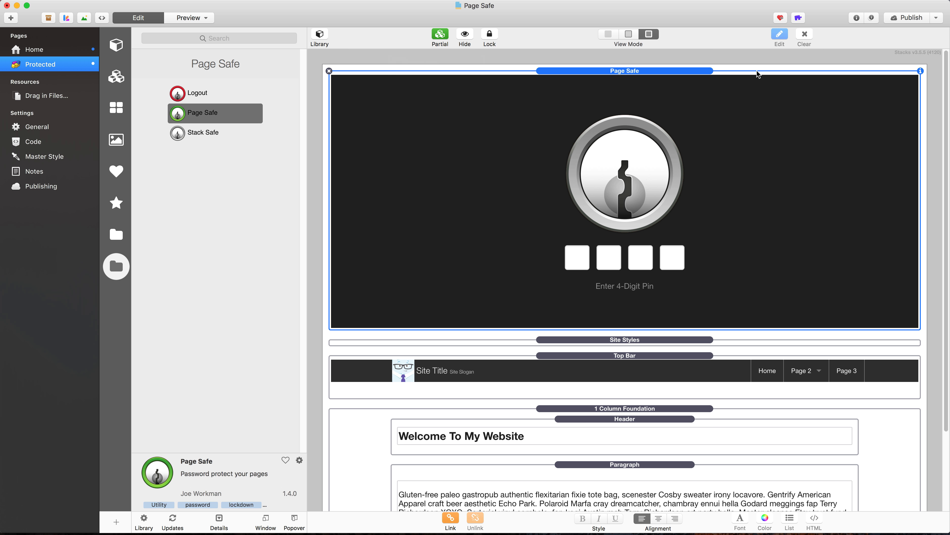
pyautogui.click(920, 70)
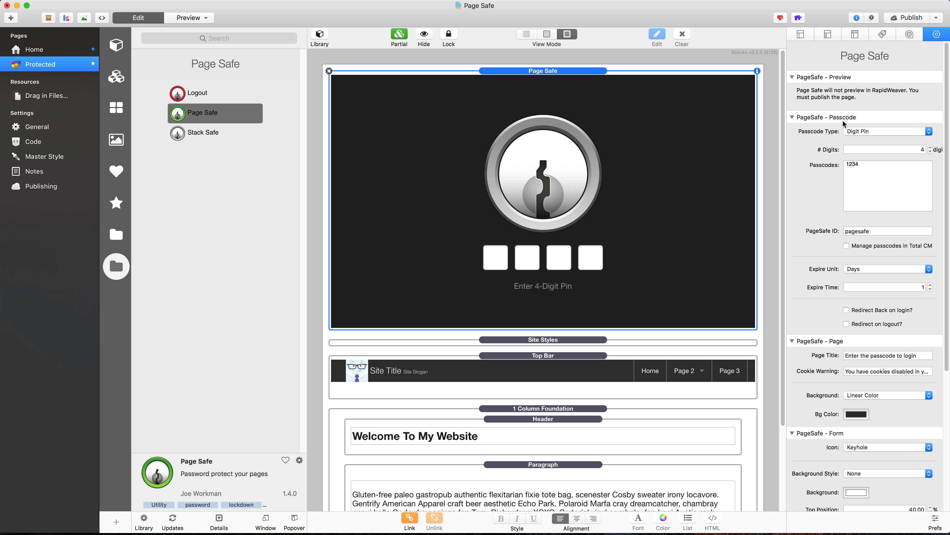
# Step: Try the Password passcode type for the Page Safe stack, and return it to Digit Pin
pyautogui.click(859, 132)
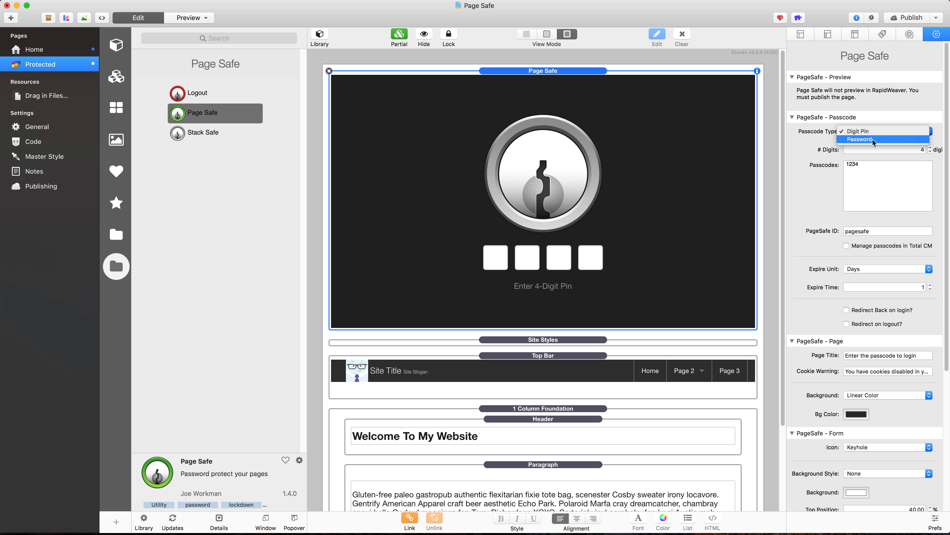
pyautogui.click(873, 138)
pyautogui.click(873, 131)
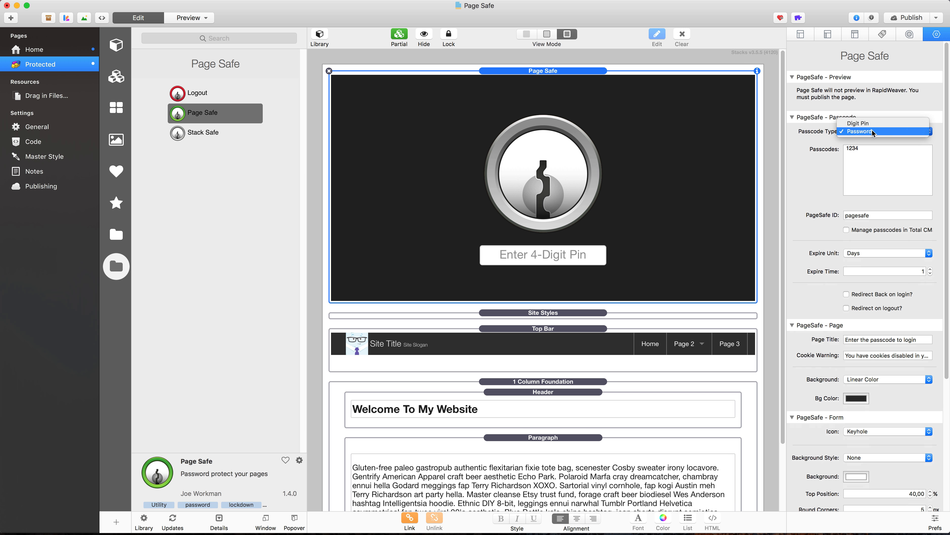
pyautogui.click(872, 124)
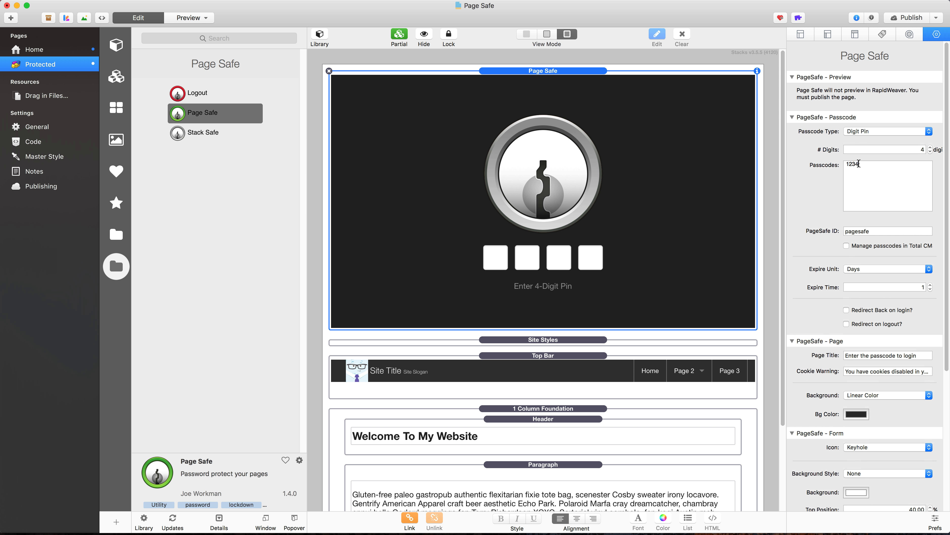
# Step: Add a second 4-digit PIN on its own line in the Page Safe passcodes and publish the site
pyautogui.moveTo(860, 164); pyautogui.dragTo(844, 165)
pyautogui.click(872, 167)
pyautogui.press('Return')
pyautogui.write('9999')
pyautogui.click(910, 19)
# Step: Switch to Firefox, reload the published site and open its Protected page
pyautogui.press('super+space')
pyautogui.write('firefox')
pyautogui.press('Return')
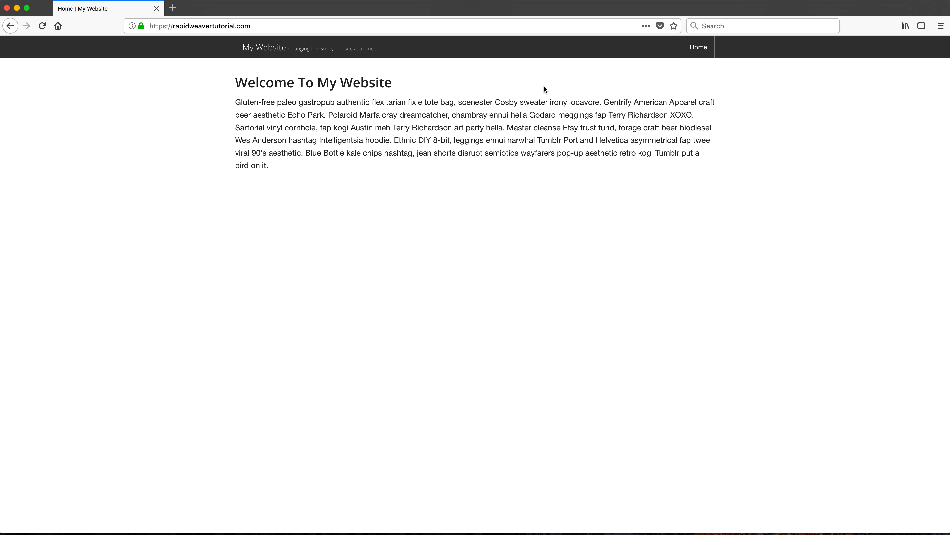
pyautogui.press('super+r')
pyautogui.click(695, 51)
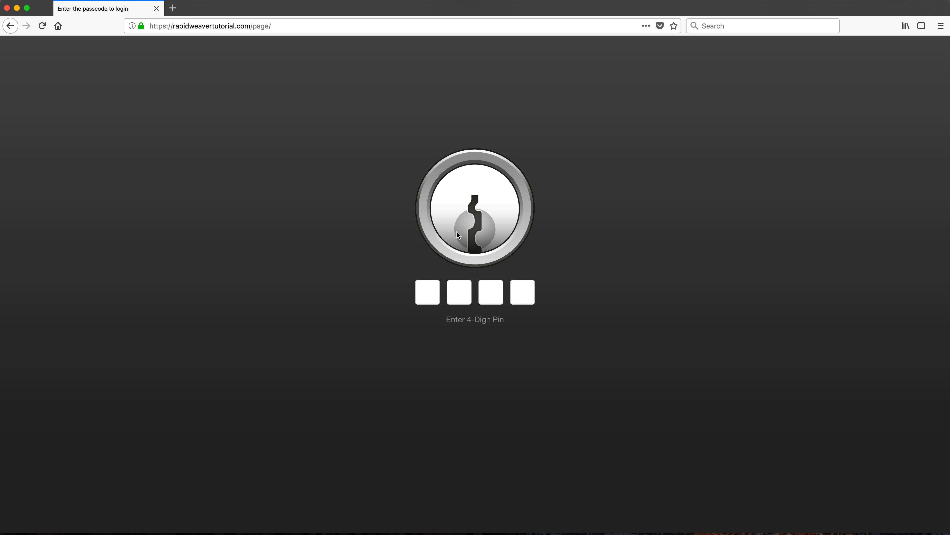
# Step: Unlock the Protected page by entering the 4-digit PIN, and revisit it by way of the Home page
pyautogui.click(425, 293)
pyautogui.write('1234')
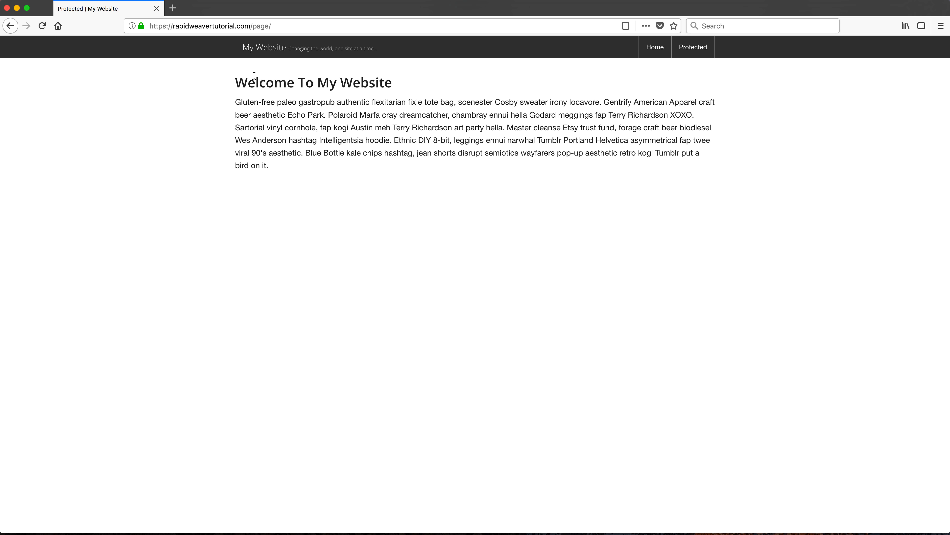
pyautogui.moveTo(252, 26); pyautogui.dragTo(275, 27)
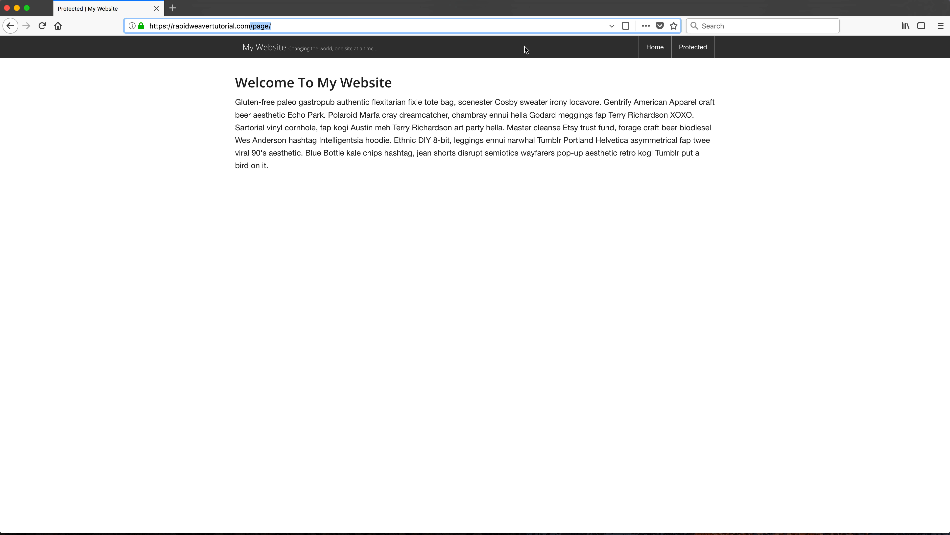
pyautogui.click(655, 47)
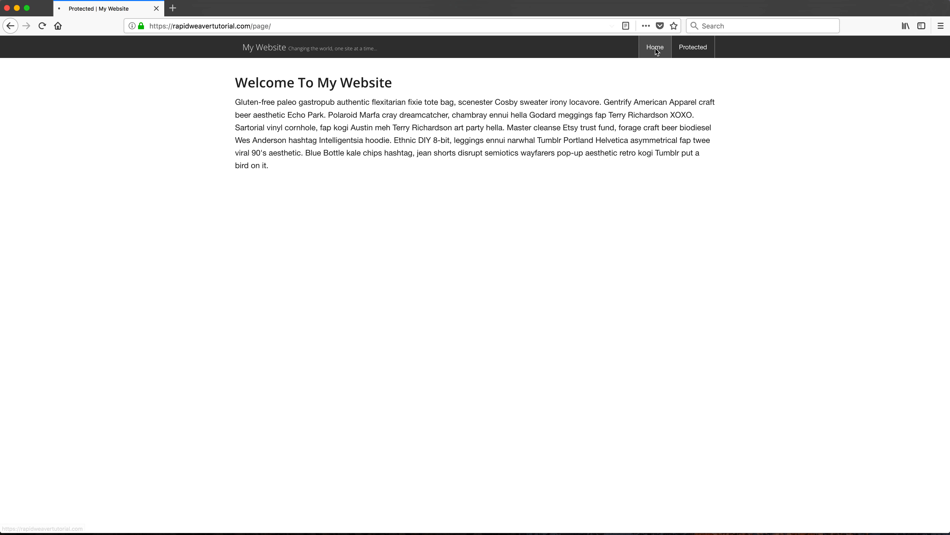
pyautogui.click(708, 55)
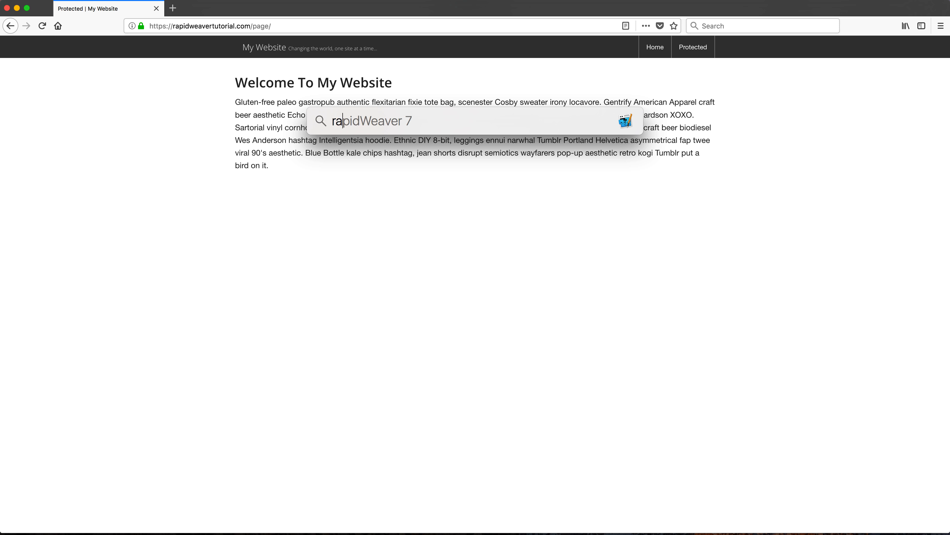
# Step: Return to RapidWeaver, change the Protected page's header text to "Protected Content" and publish the site
pyautogui.press('Return')
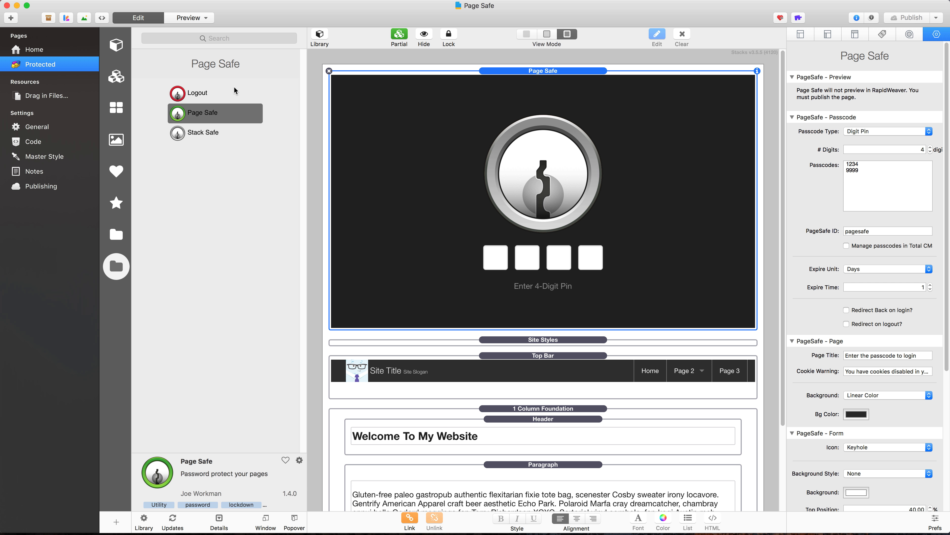
pyautogui.click(451, 439)
pyautogui.click(412, 436)
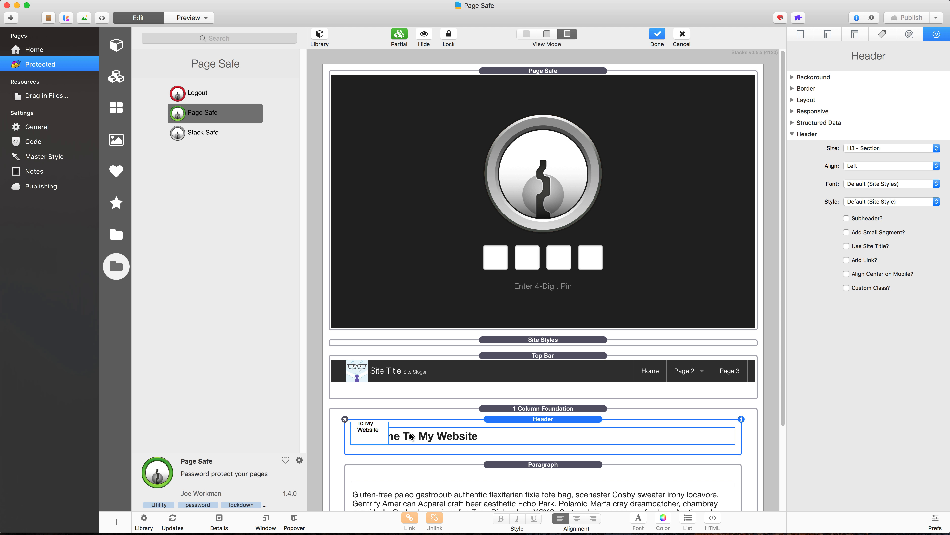
pyautogui.tripleClick(376, 436)
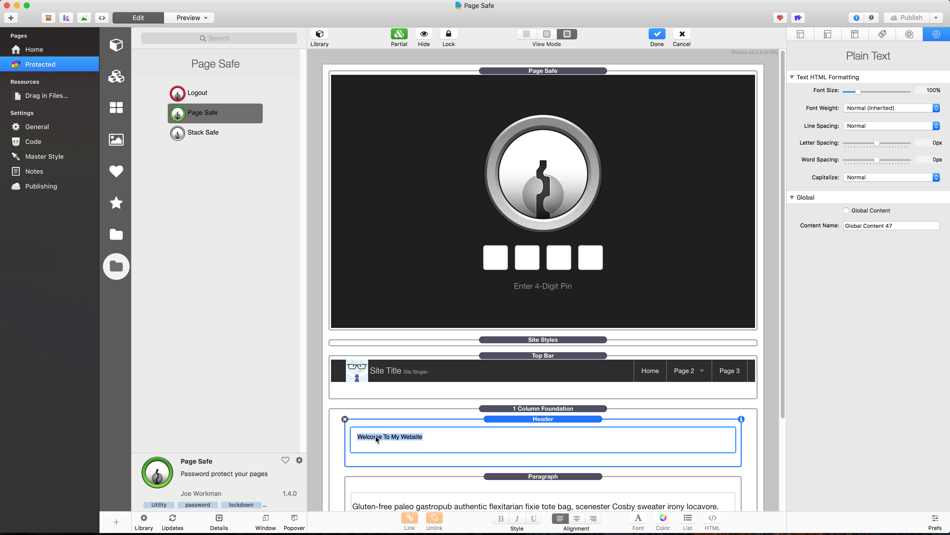
pyautogui.write('Protext')
pyautogui.press('BackSpace')
pyautogui.press('BackSpace')
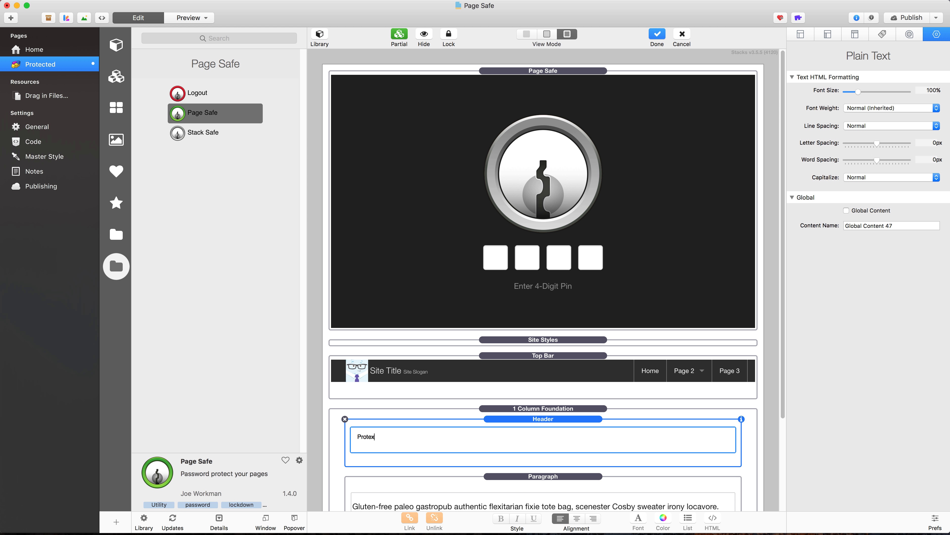
pyautogui.write('cted Content')
pyautogui.click(557, 418)
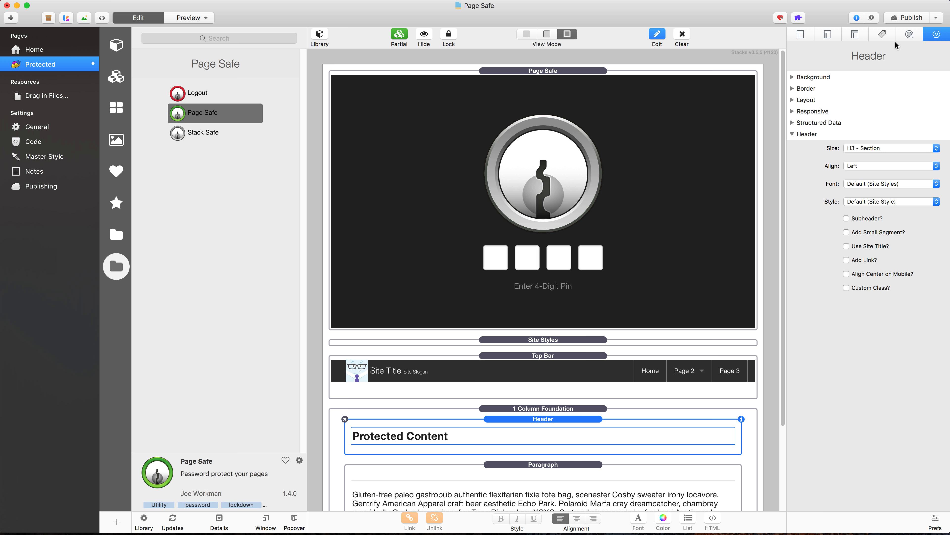
pyautogui.click(911, 18)
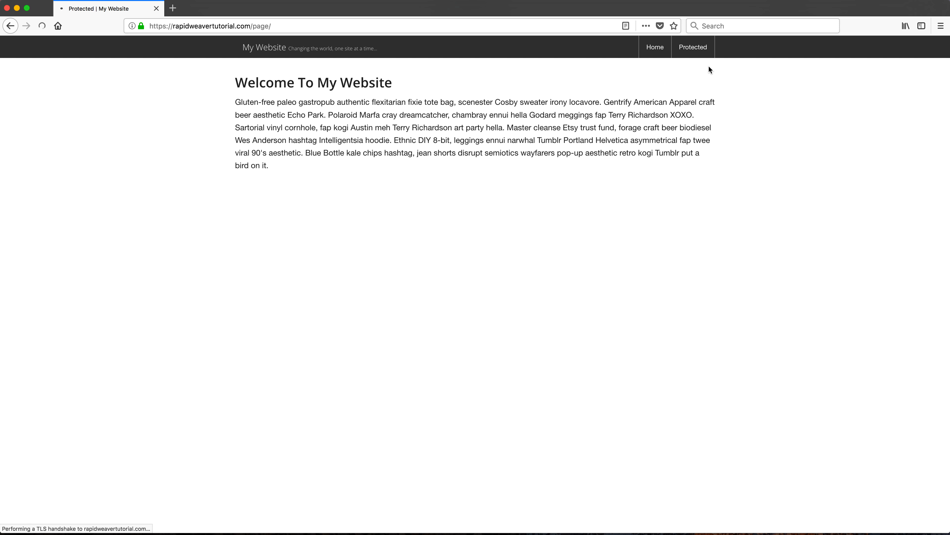
# Step: Switch to Firefox and compare the headings of the published Home and Protected pages
pyautogui.moveTo(235, 83); pyautogui.dragTo(354, 87)
pyautogui.click(643, 52)
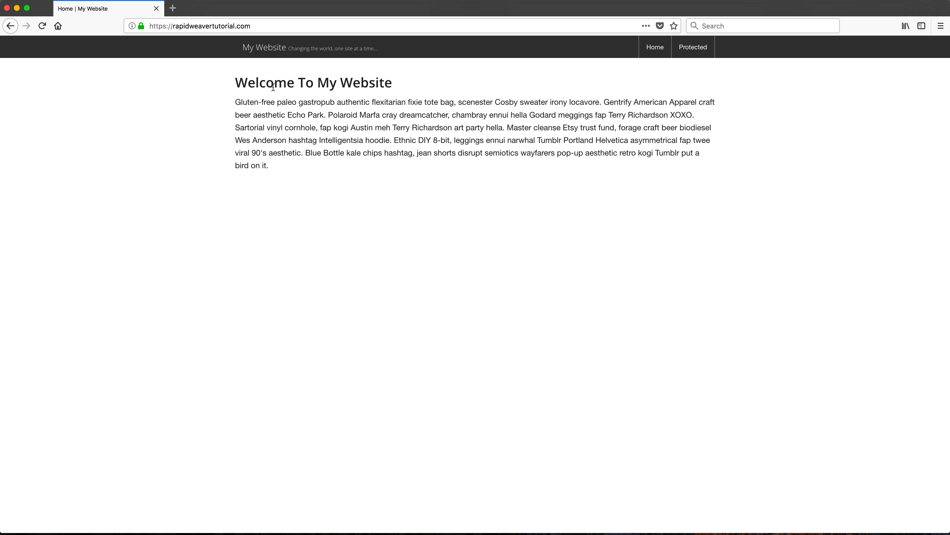
pyautogui.moveTo(267, 83); pyautogui.dragTo(410, 87)
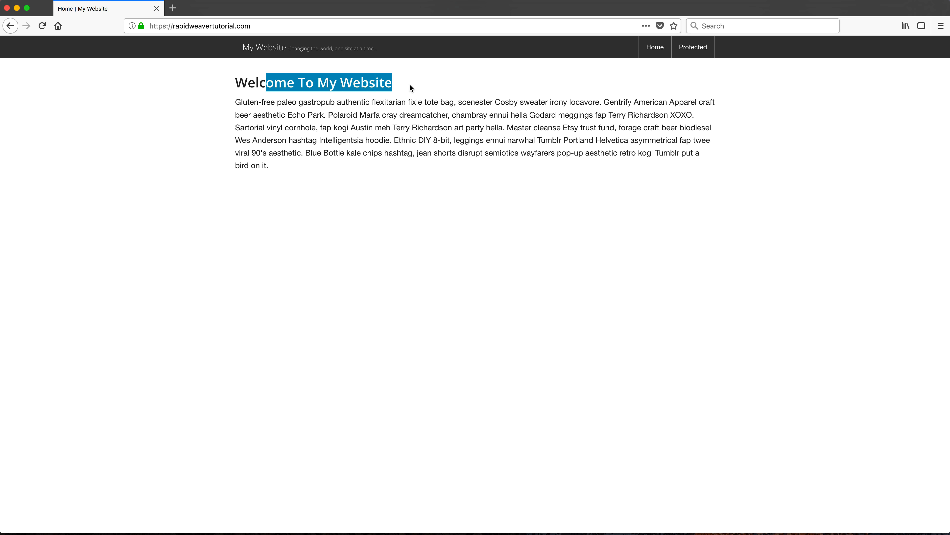
pyautogui.click(693, 48)
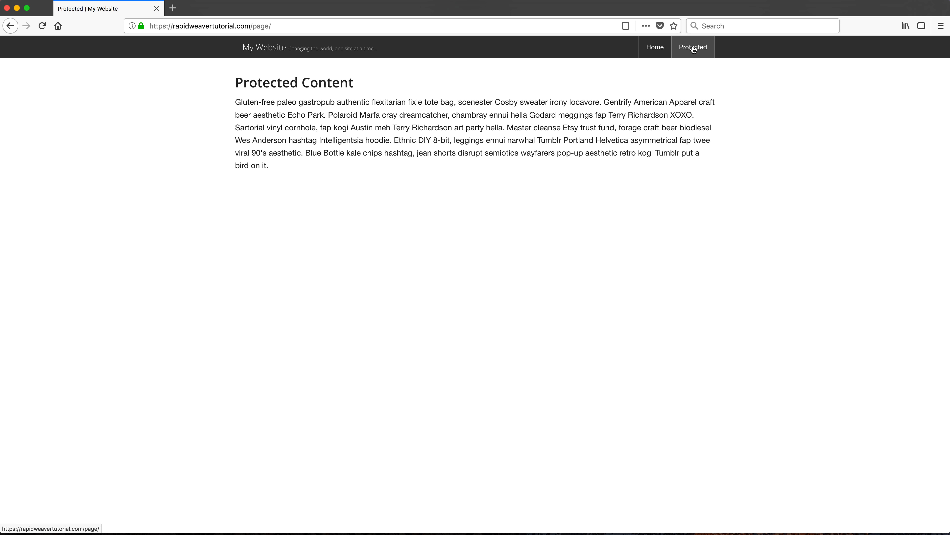
pyautogui.click(653, 50)
pyautogui.click(693, 48)
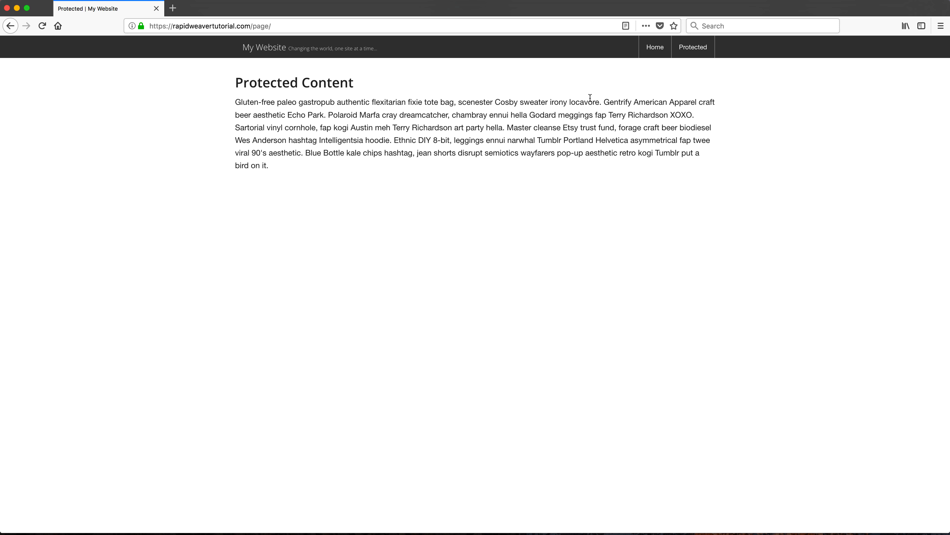
# Step: Switch to RapidWeaver and add a Logout stack below the paragraph on the Protected page
pyautogui.press('super+space')
pyautogui.write('ra')
pyautogui.press('Return')
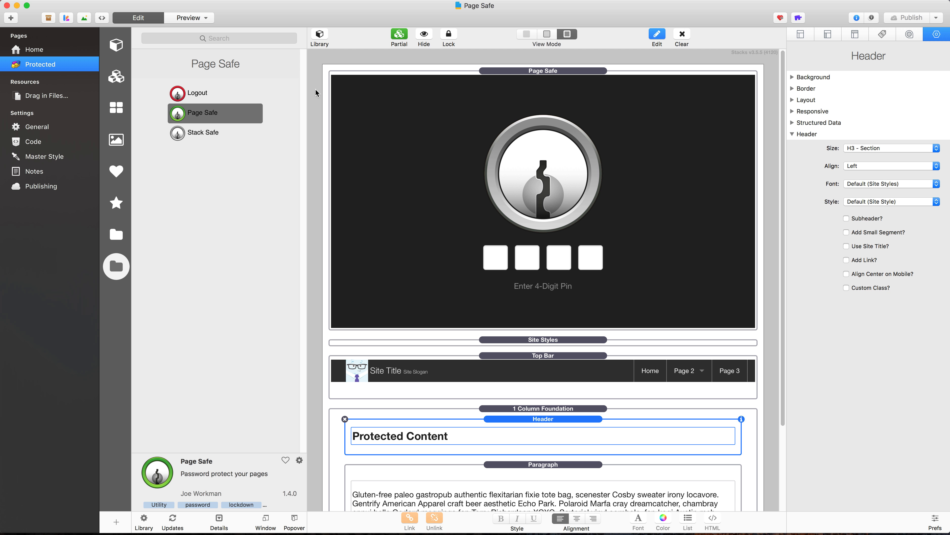
pyautogui.click(205, 98)
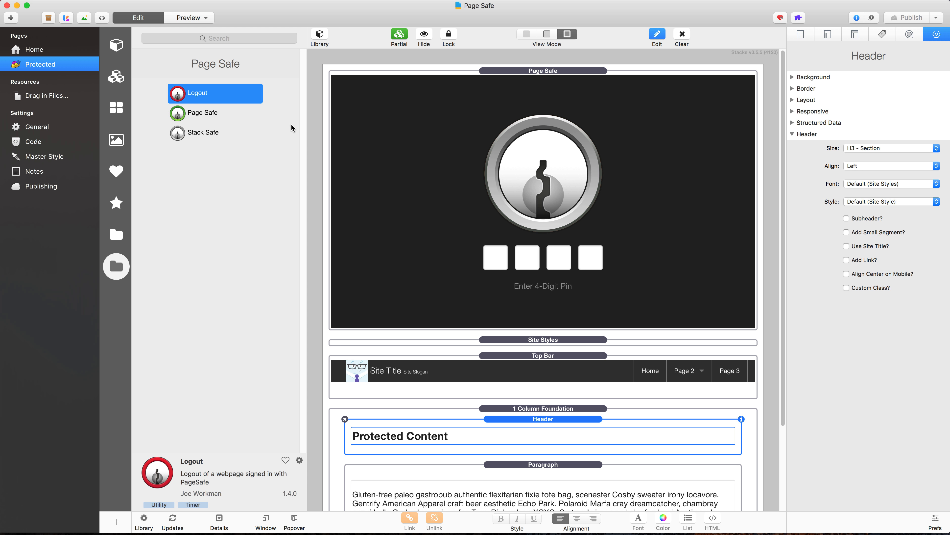
pyautogui.scroll(-6, 463, 183)
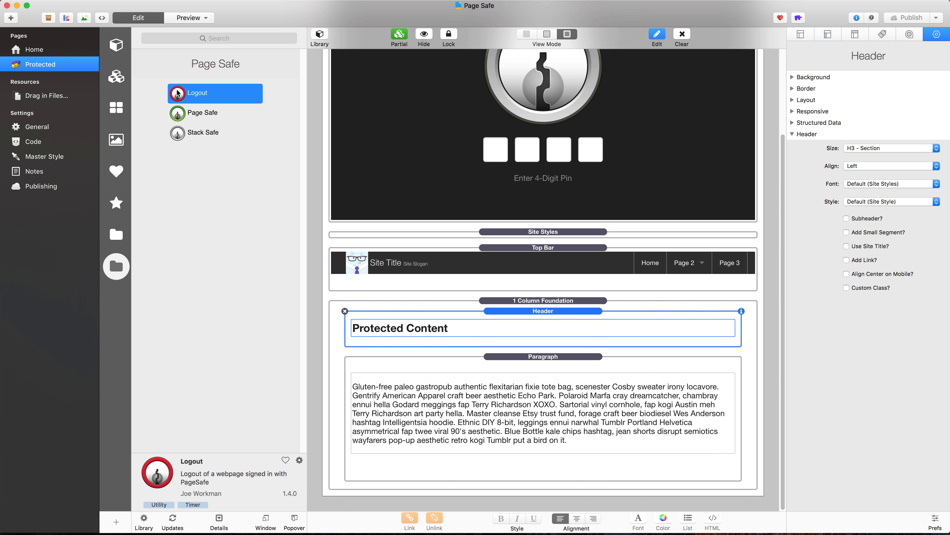
pyautogui.moveTo(179, 94); pyautogui.dragTo(421, 464)
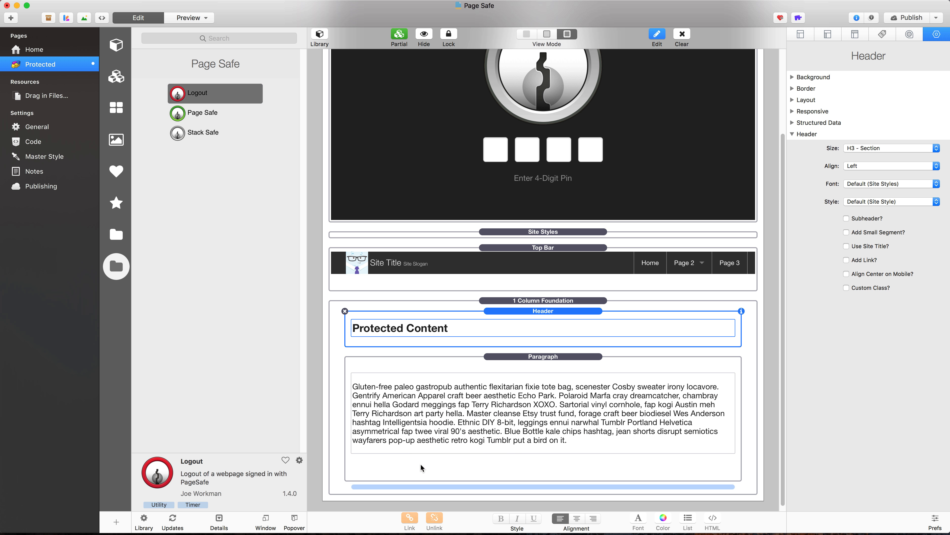
# Step: Place a Foundation Button stack inside the Logout stack
pyautogui.scroll(-3, 430, 437)
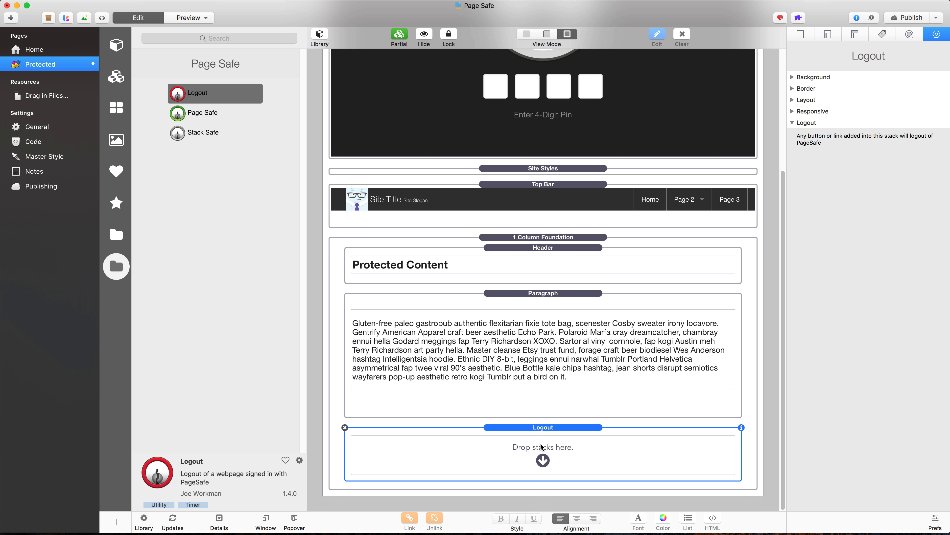
pyautogui.click(119, 237)
pyautogui.scroll(-6, 202, 300)
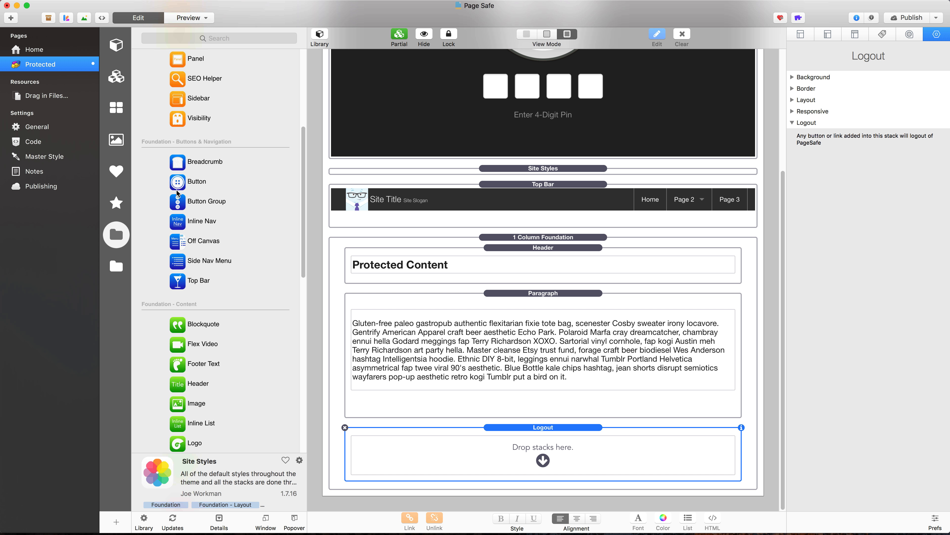
pyautogui.moveTo(178, 184); pyautogui.dragTo(542, 452)
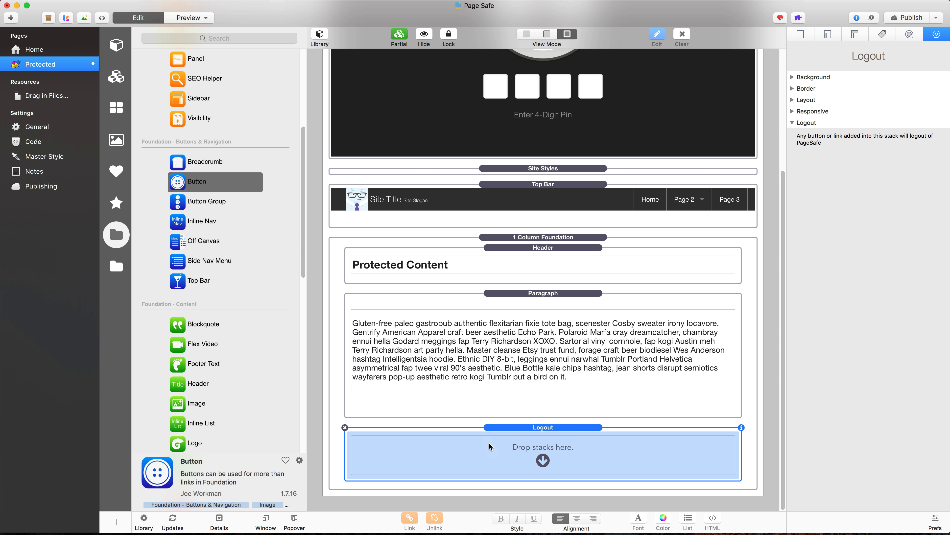
# Step: Set the new button's type to Button and its text to "Logout"
pyautogui.click(861, 148)
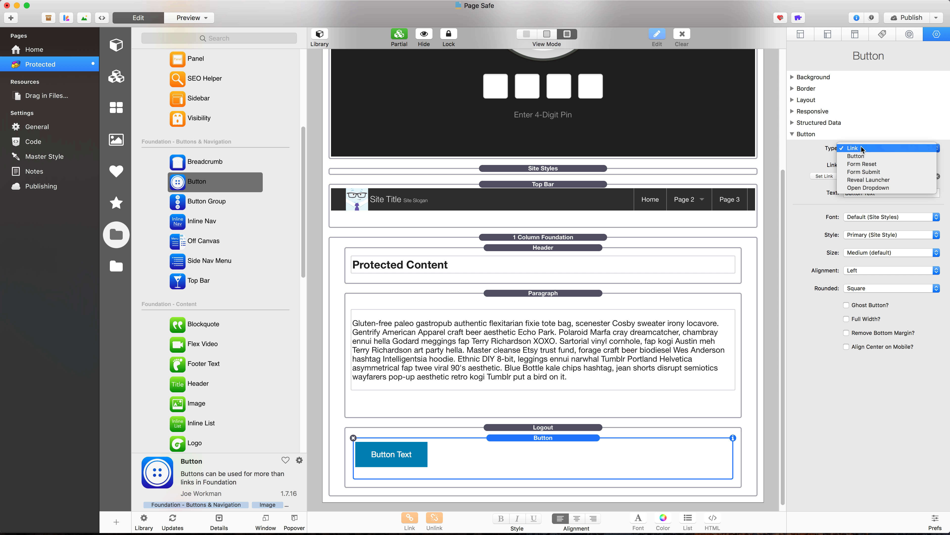
pyautogui.click(857, 156)
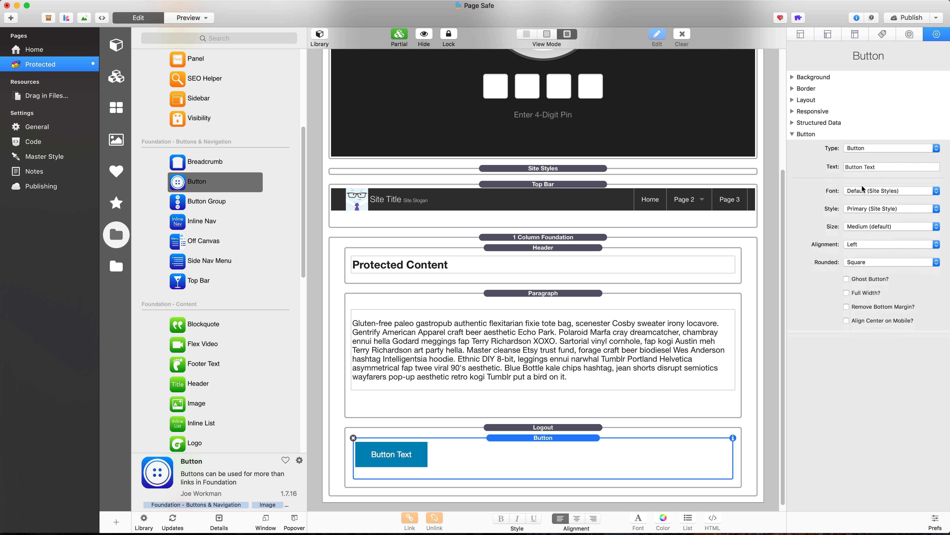
pyautogui.doubleClick(869, 166)
pyautogui.tripleClick(867, 167)
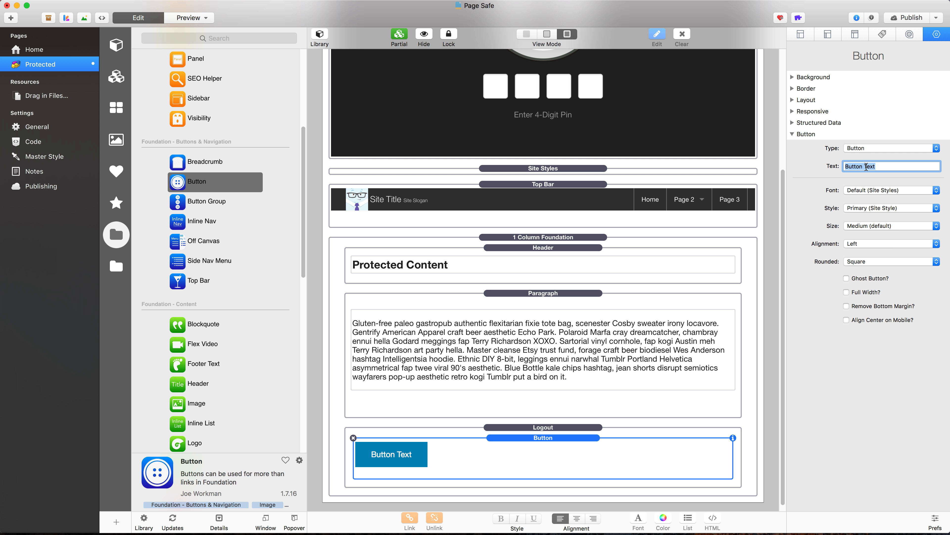
pyautogui.write('Logout')
pyautogui.press('Return')
# Step: Set the Logout button's size to Small and its corner style to Round Corners
pyautogui.click(886, 225)
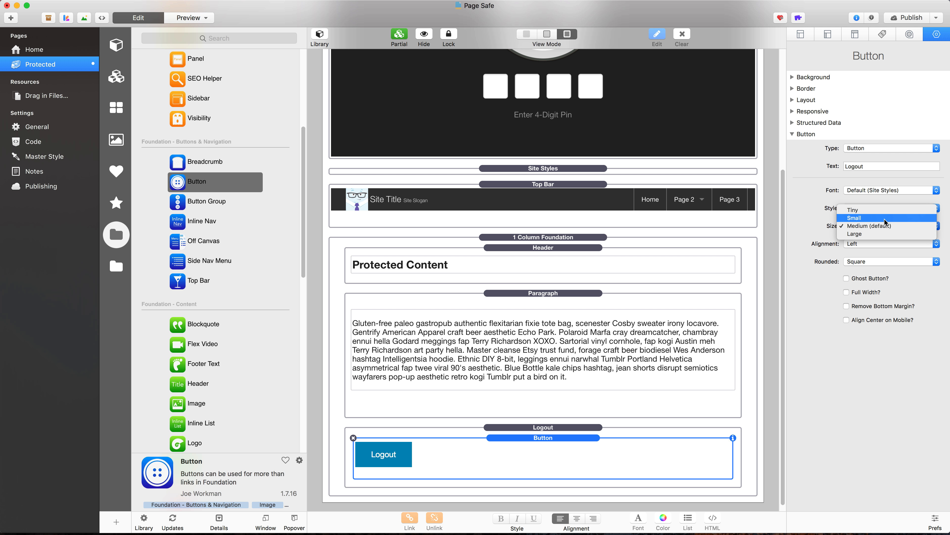
pyautogui.click(885, 218)
pyautogui.click(888, 262)
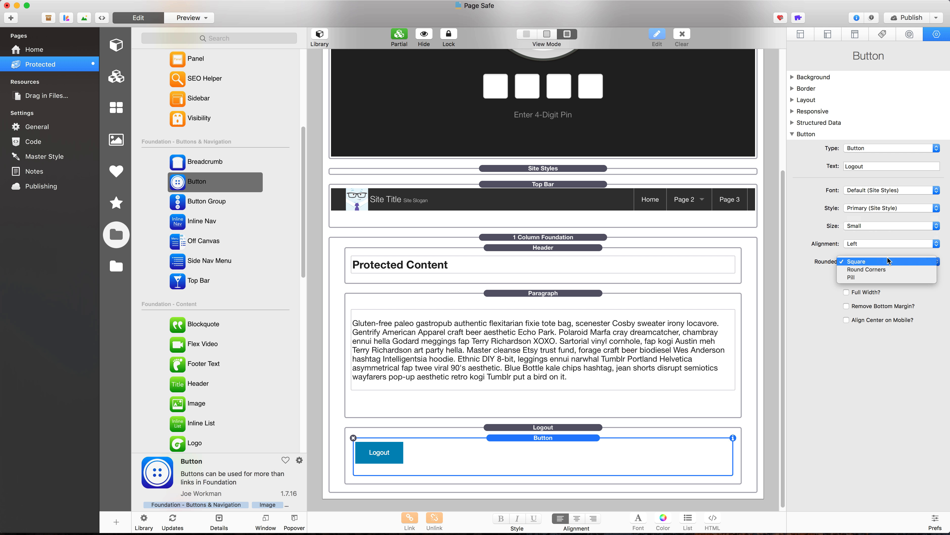
pyautogui.click(889, 270)
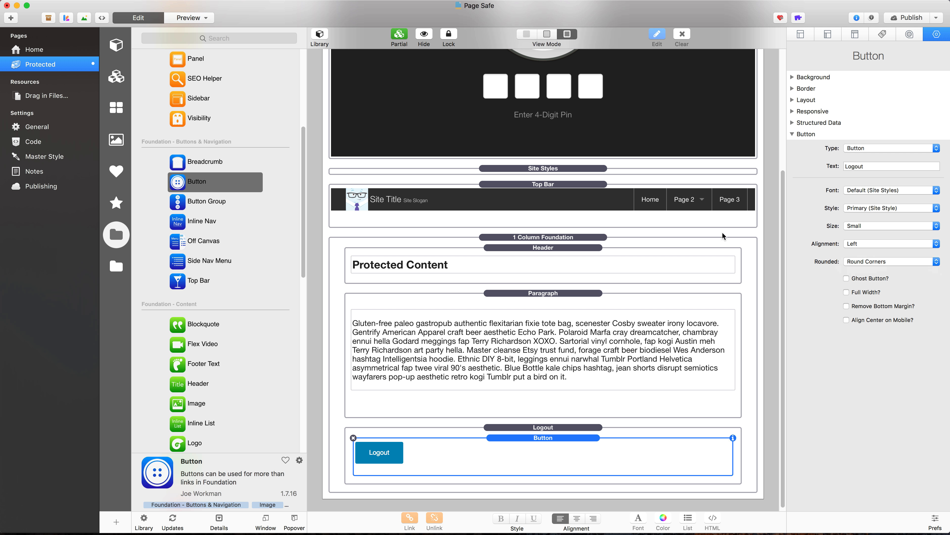
# Step: Publish the site and switch to Firefox to view the published Protected page
pyautogui.click(909, 18)
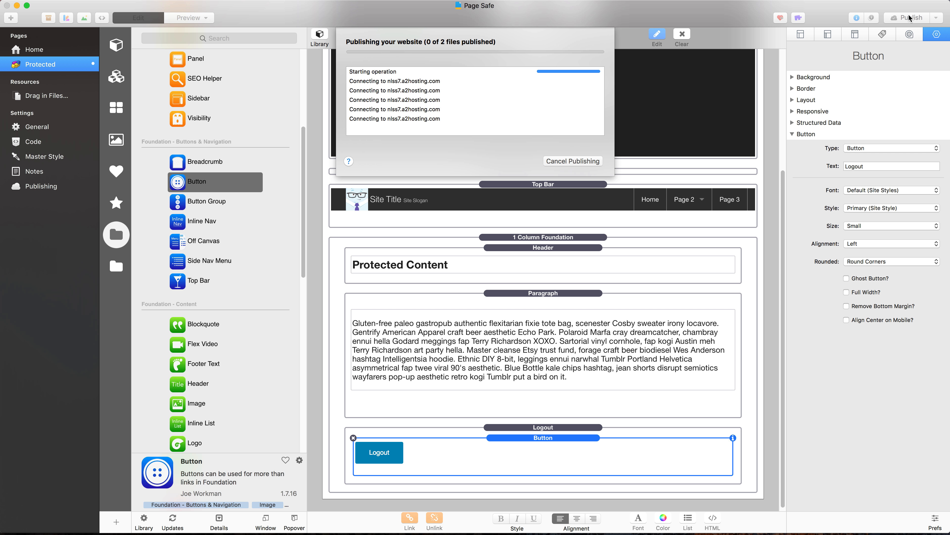
pyautogui.press('super+space')
pyautogui.write('f')
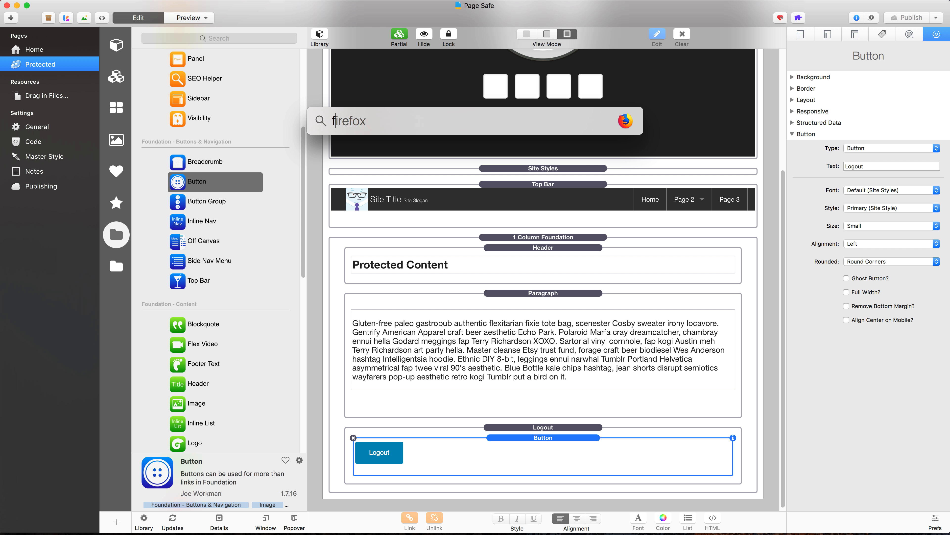
pyautogui.press('Return')
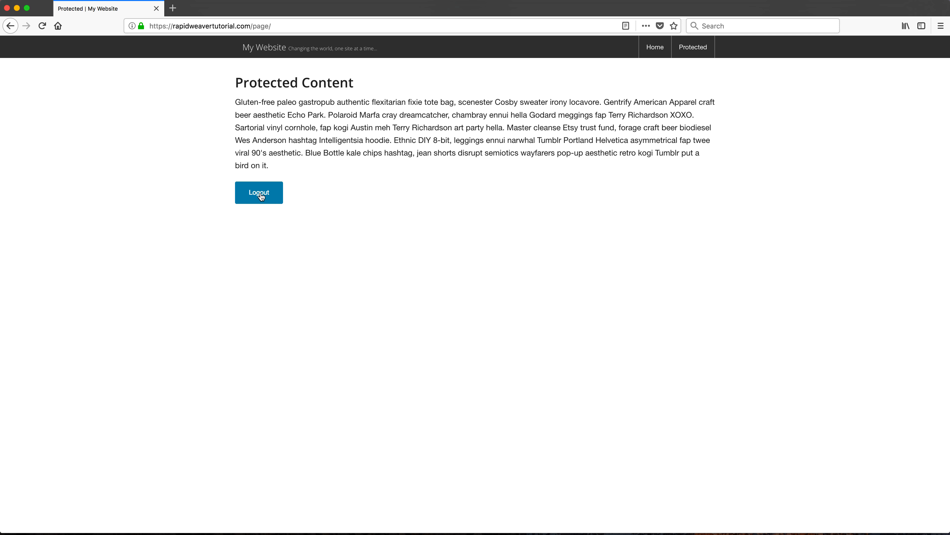
# Step: Log out of the Protected page and open the site's home page by removing "page/" from the address
pyautogui.click(260, 196)
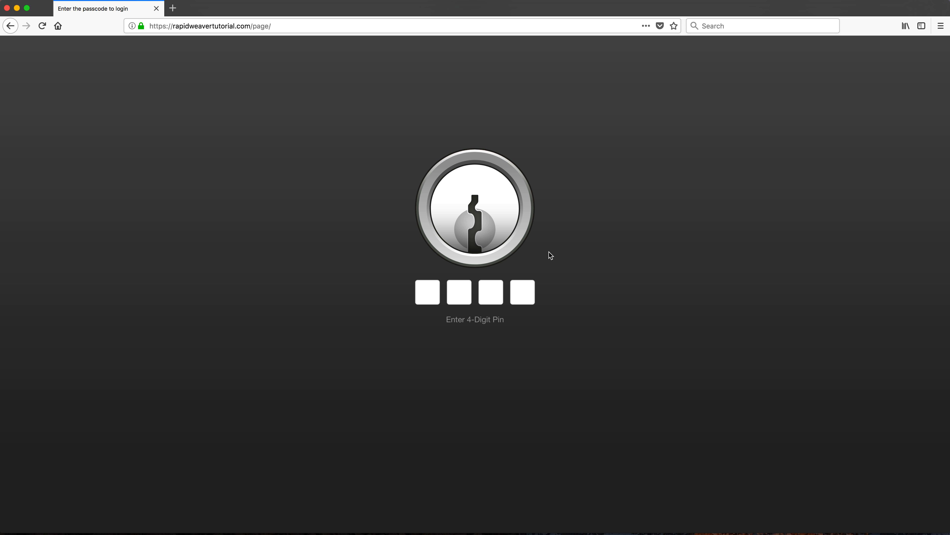
pyautogui.moveTo(253, 26); pyautogui.dragTo(271, 26)
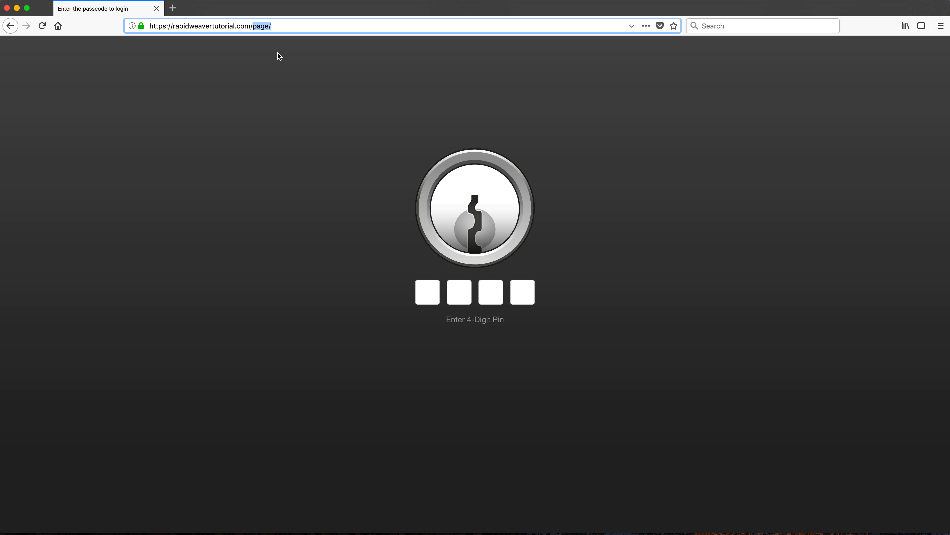
pyautogui.press('BackSpace')
pyautogui.press('Return')
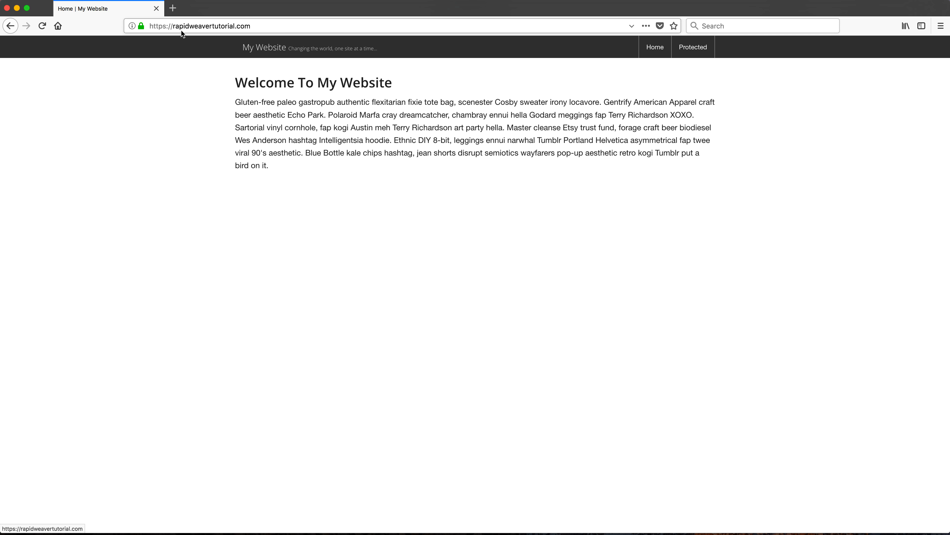
pyautogui.moveTo(257, 83); pyautogui.dragTo(352, 138)
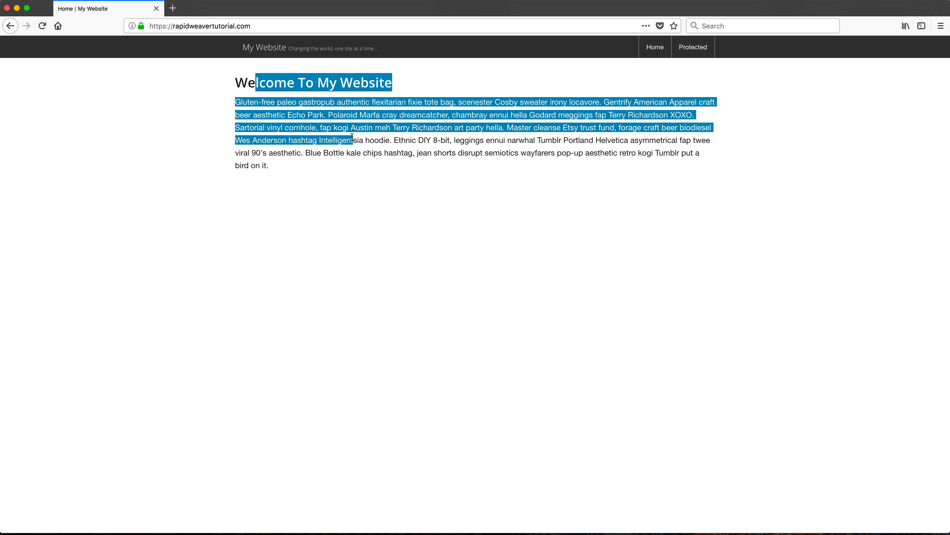
# Step: Open the published Protected page and unlock it by entering the 4-digit PIN
pyautogui.click(700, 53)
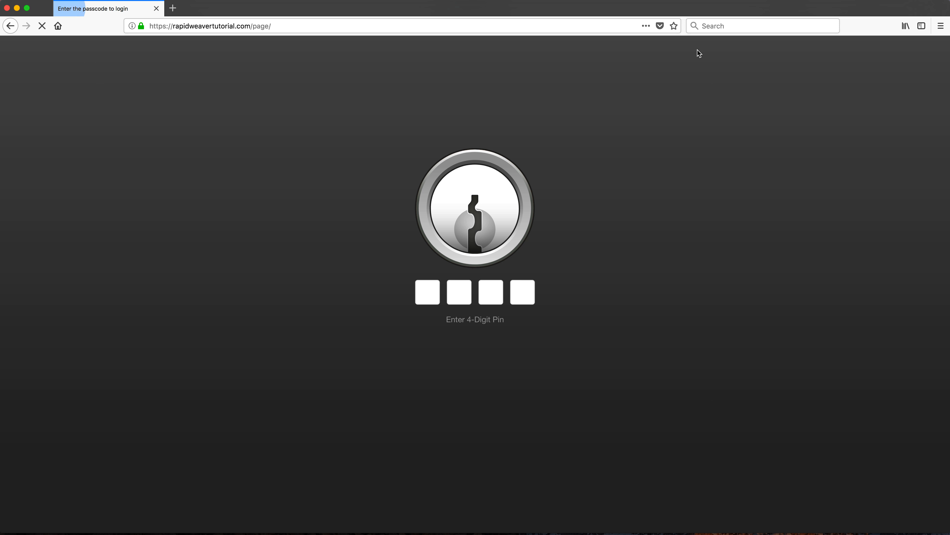
pyautogui.click(431, 289)
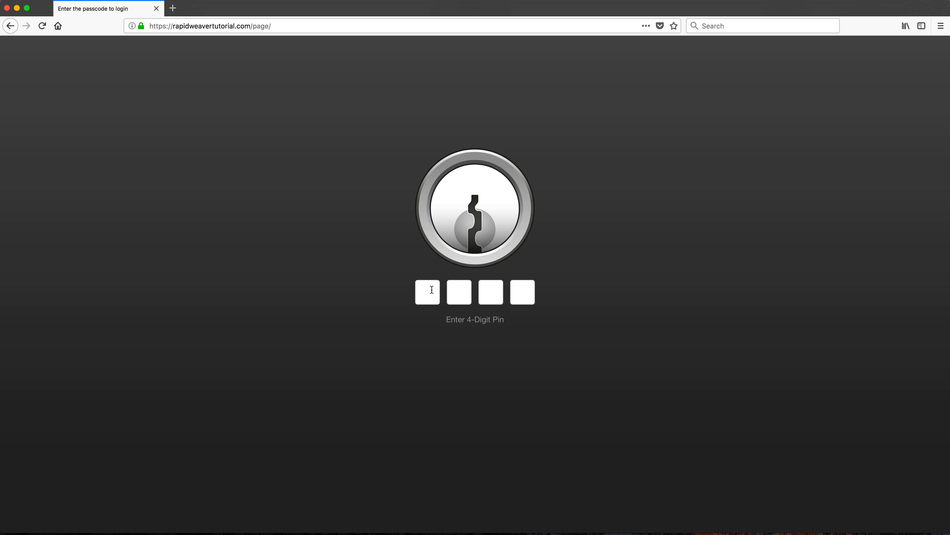
pyautogui.write('••••')
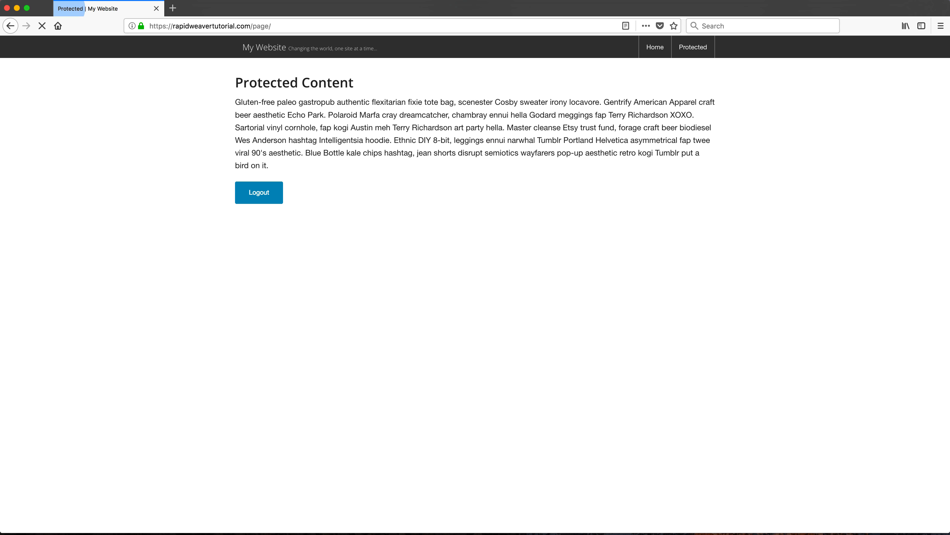
# Step: Check that the unlocked Protected page stays accessible by visiting Home and returning to it
pyautogui.moveTo(235, 84); pyautogui.dragTo(350, 102)
pyautogui.click(654, 47)
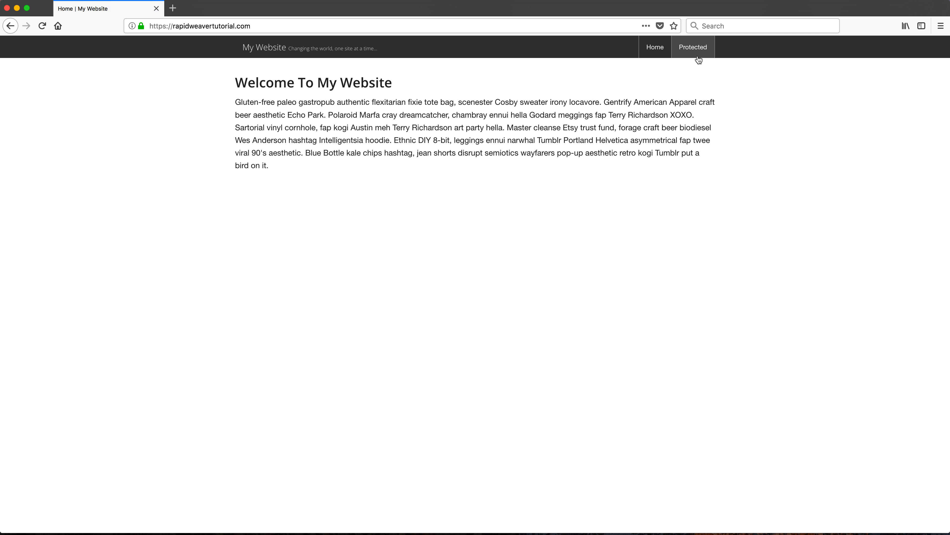
pyautogui.click(693, 47)
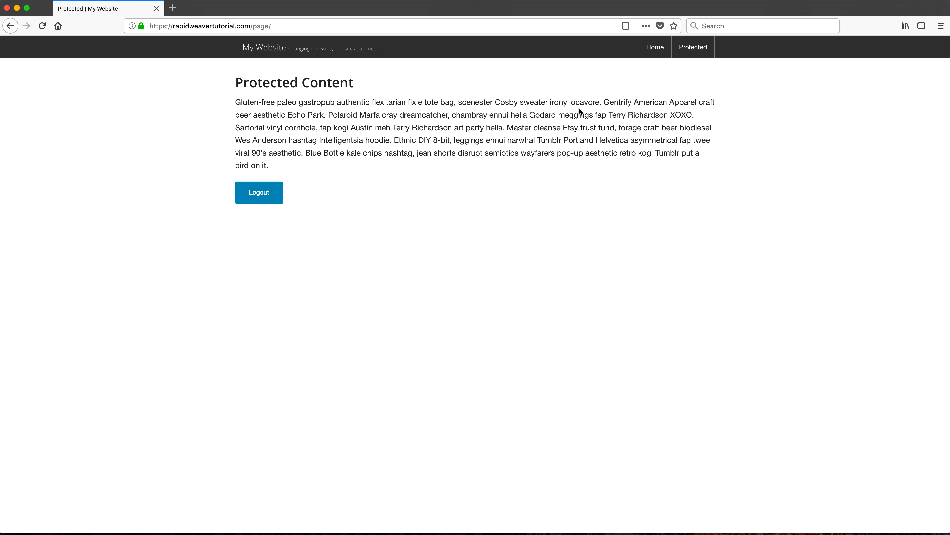
# Step: Switch back to RapidWeaver and duplicate the Home page
pyautogui.press('super+space')
pyautogui.write('r')
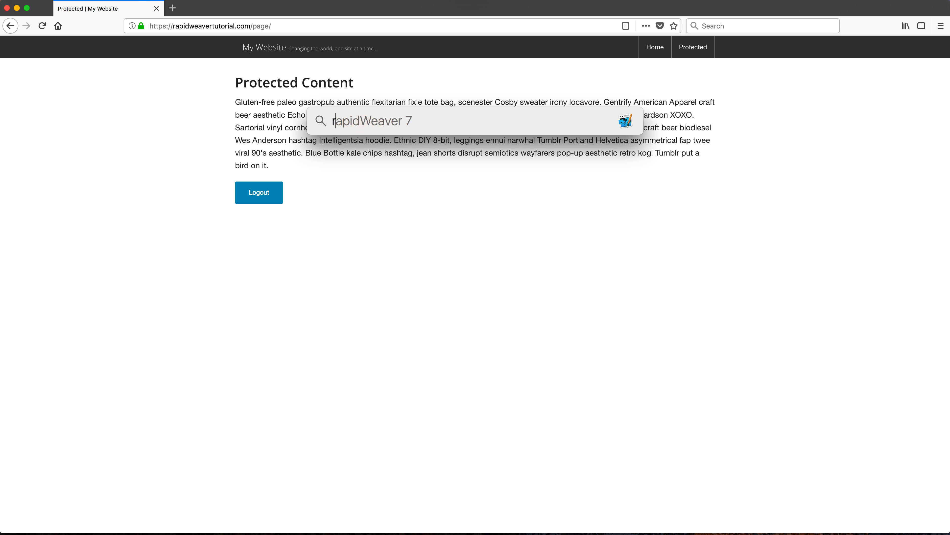
pyautogui.press('Return')
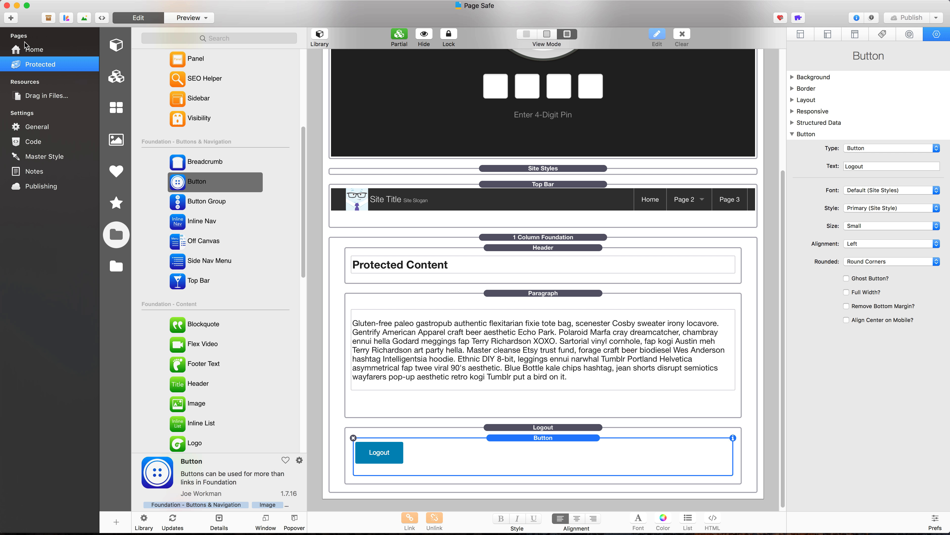
pyautogui.click(25, 51)
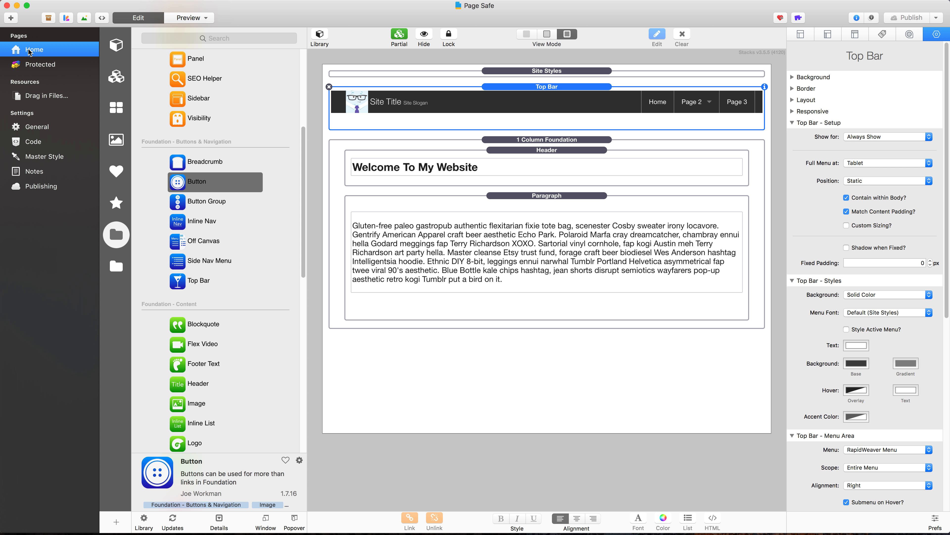
pyautogui.press('super+d')
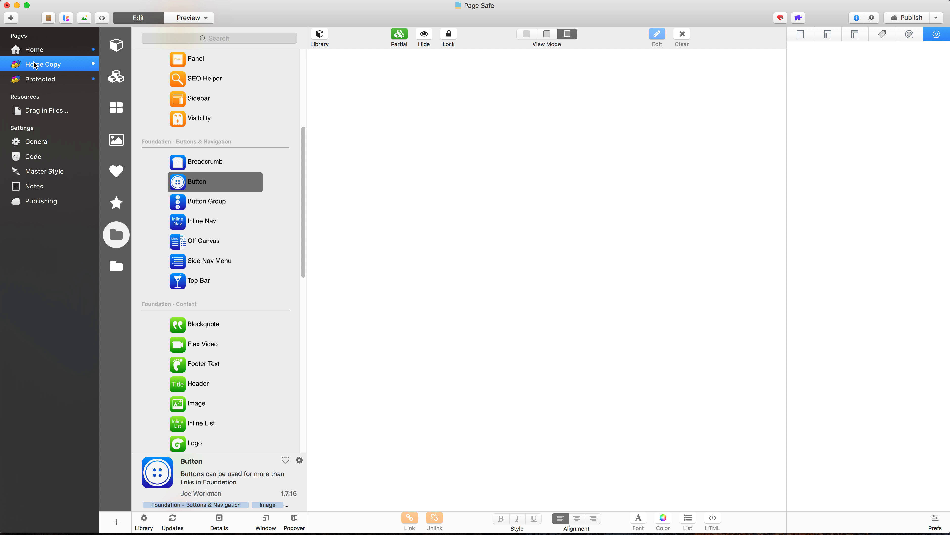
# Step: Rename the copied page "Protected 2" and place it below the Protected page in the page list
pyautogui.doubleClick(33, 64)
pyautogui.write('Protected 2')
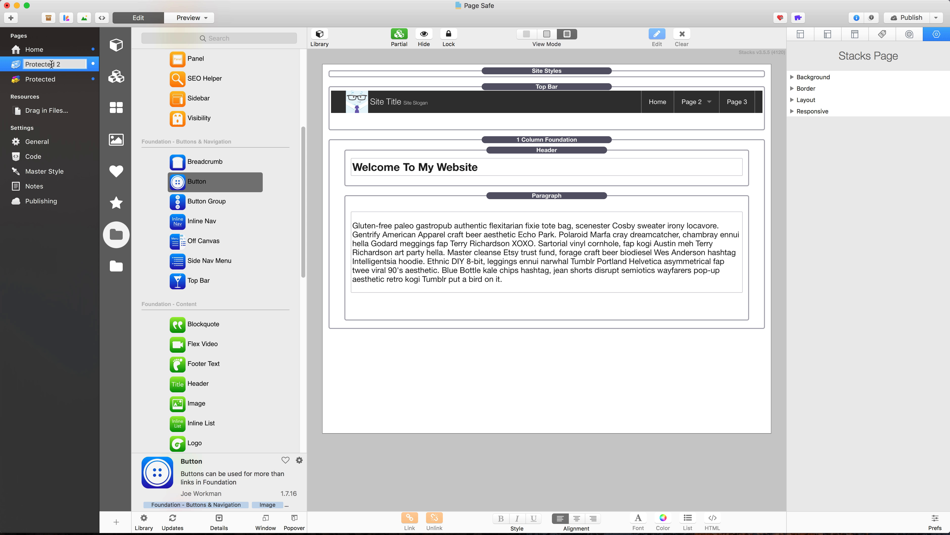
pyautogui.press('Return')
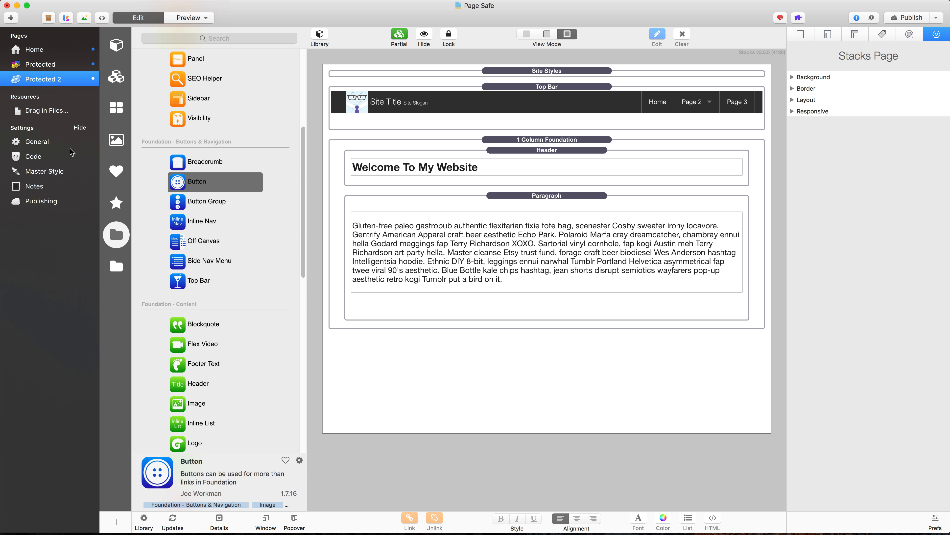
# Step: Turn the Page Safe stack on the Protected page into a reusable partial
pyautogui.click(116, 271)
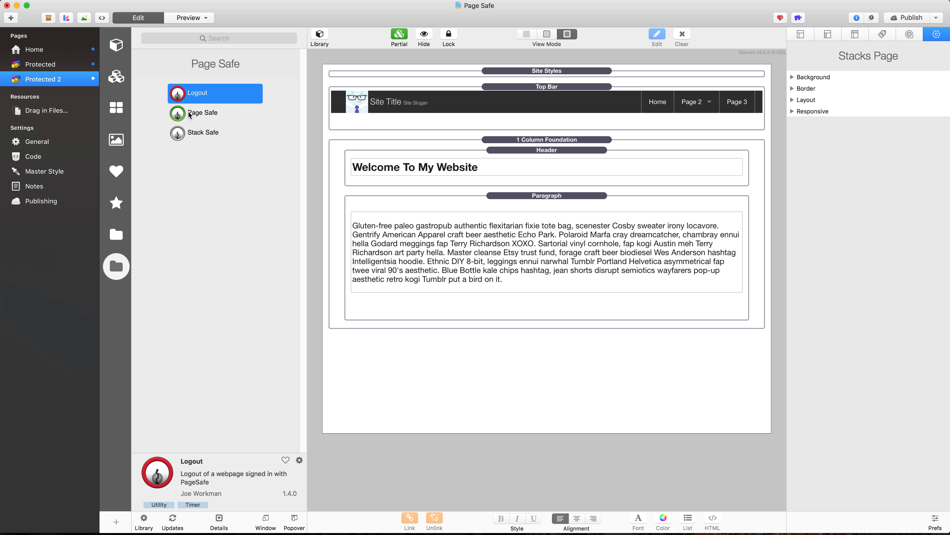
pyautogui.moveTo(181, 115)
pyautogui.mouseDown()
pyautogui.moveTo(421, 66)
pyautogui.moveTo(193, 114)
pyautogui.mouseUp()
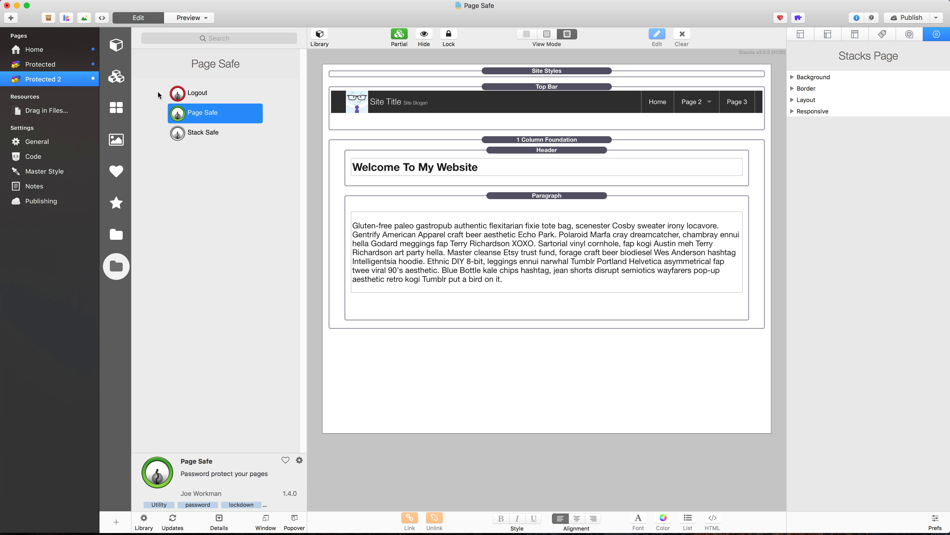
pyautogui.click(81, 67)
pyautogui.click(574, 133)
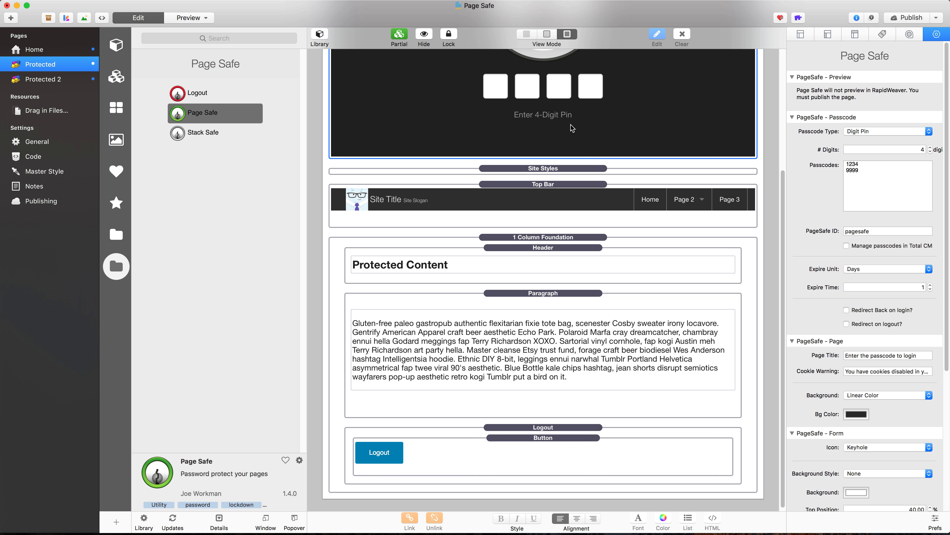
pyautogui.scroll(5, 572, 129)
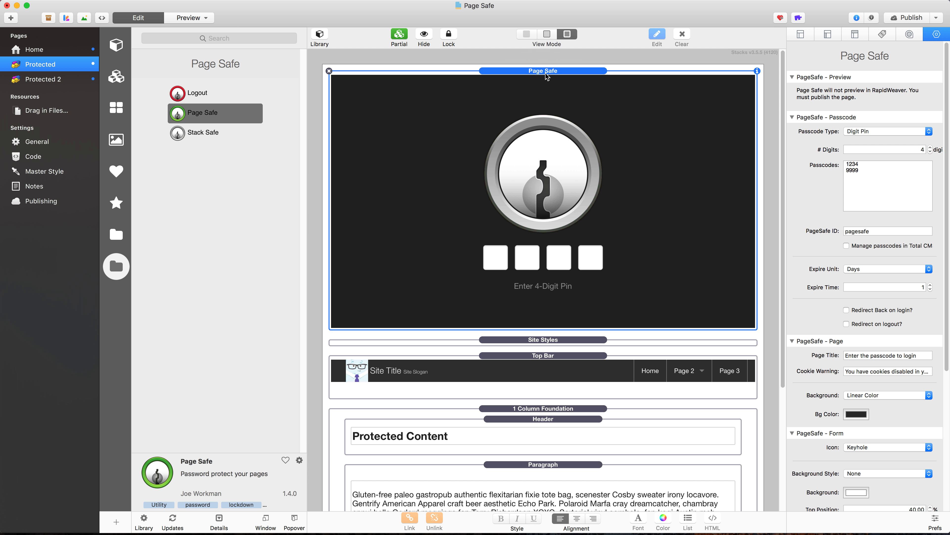
pyautogui.click(399, 36)
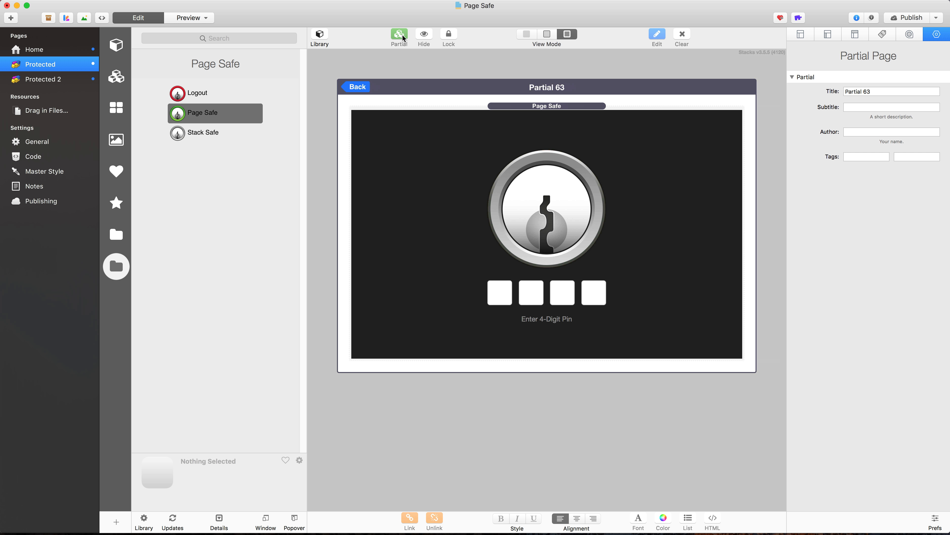
# Step: Title the new partial "Page Safe" and return to the Protected page
pyautogui.tripleClick(865, 92)
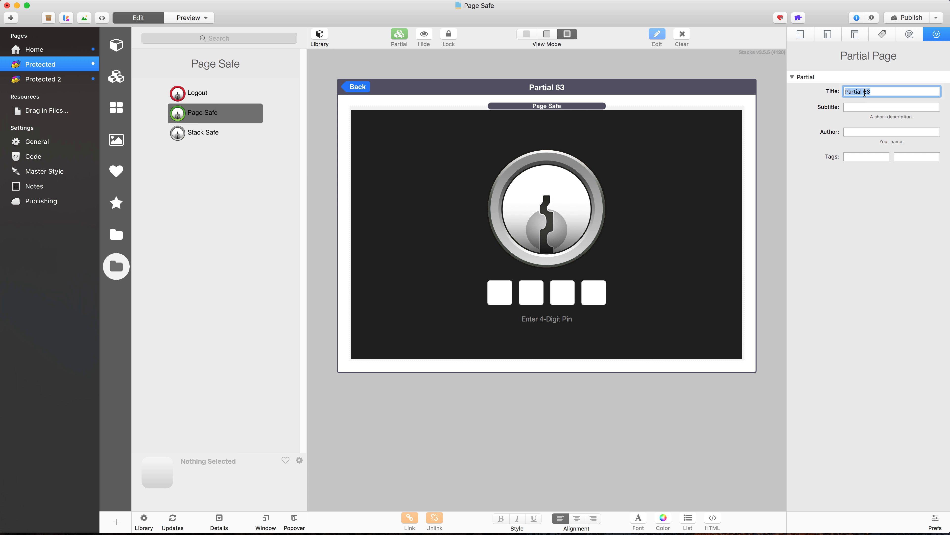
pyautogui.write('Page Safe')
pyautogui.press('Return')
pyautogui.click(359, 87)
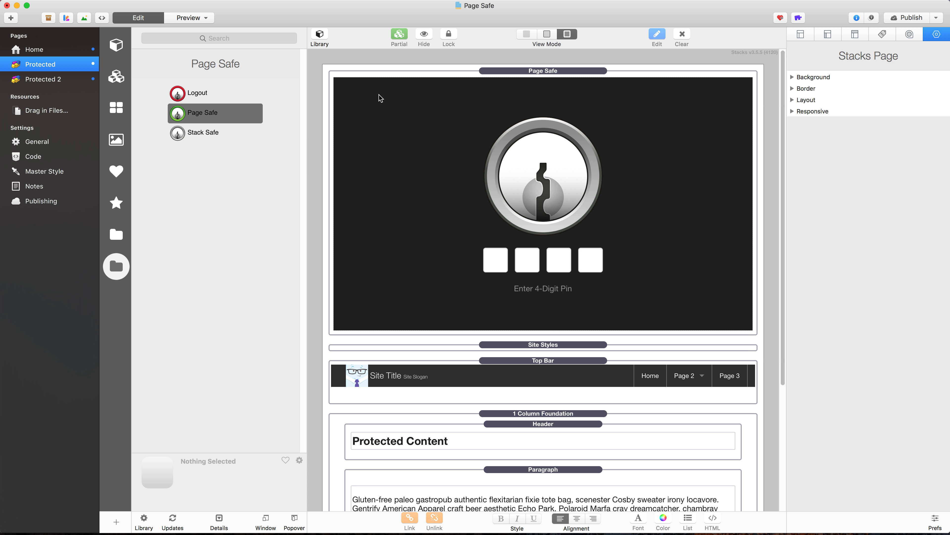
# Step: Add the Page Safe partial at the top of the Protected 2 page, above Site Styles
pyautogui.click(50, 80)
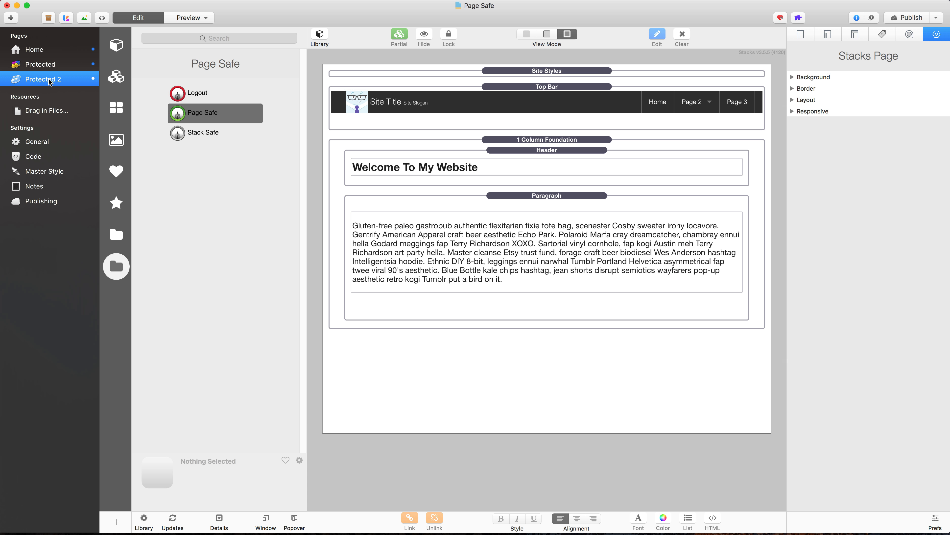
pyautogui.click(117, 77)
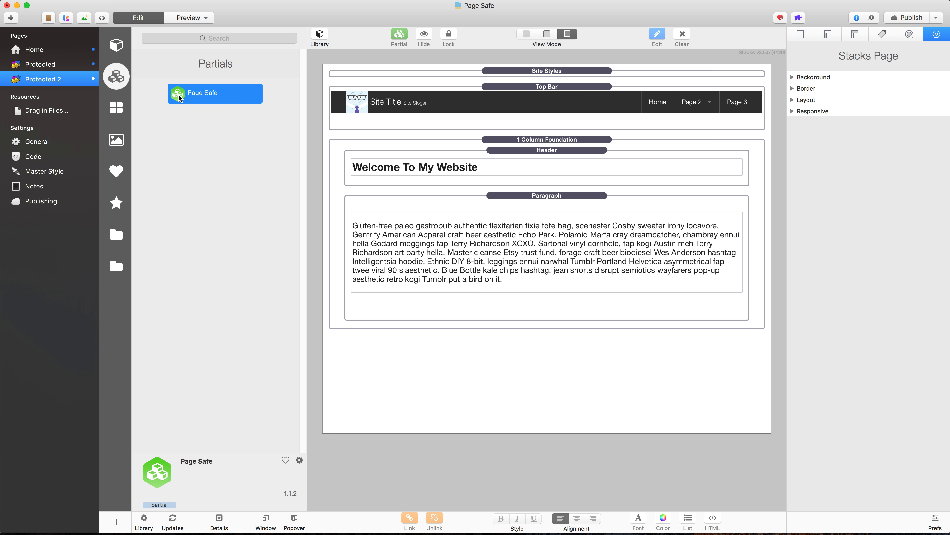
pyautogui.moveTo(188, 99); pyautogui.dragTo(347, 74)
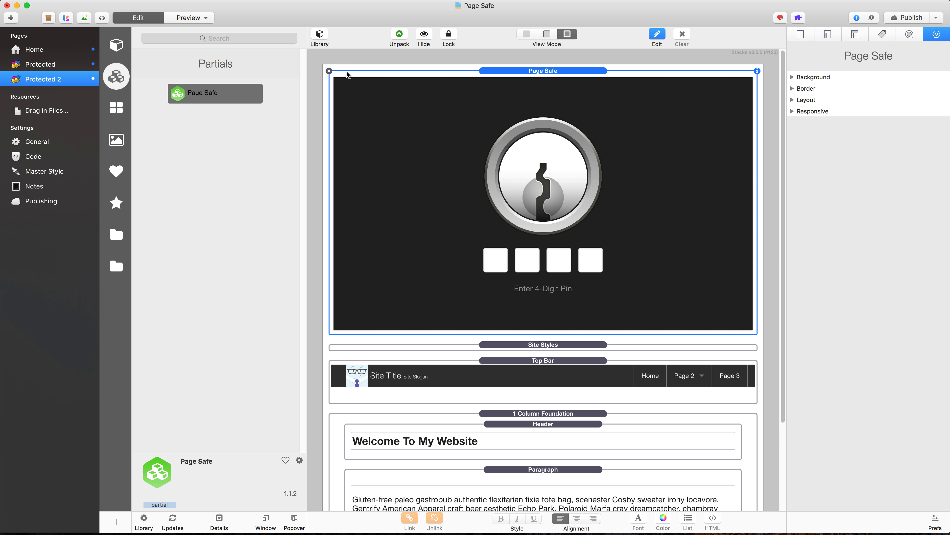
# Step: Compare the partial on both protected pages and examine its Page Safe passcode settings from Protected 2
pyautogui.click(71, 66)
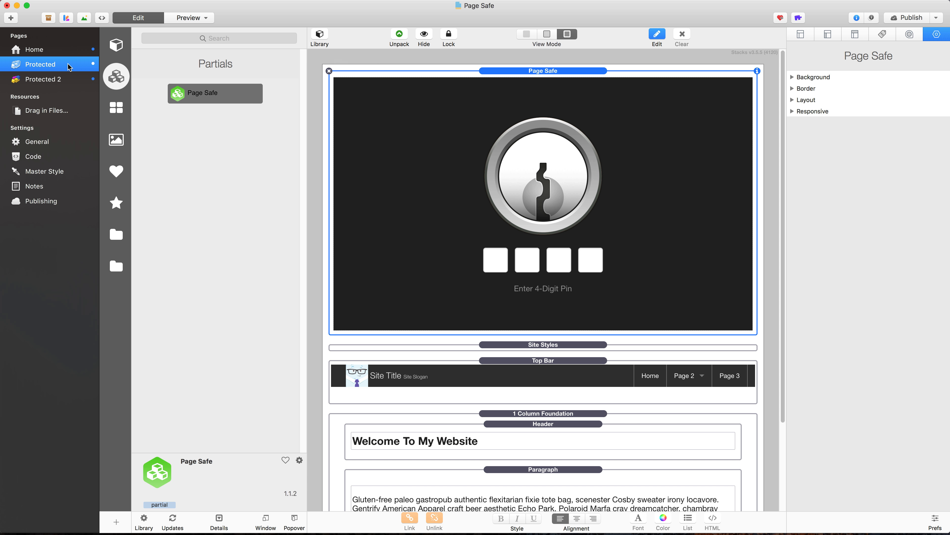
pyautogui.click(73, 79)
pyautogui.doubleClick(480, 84)
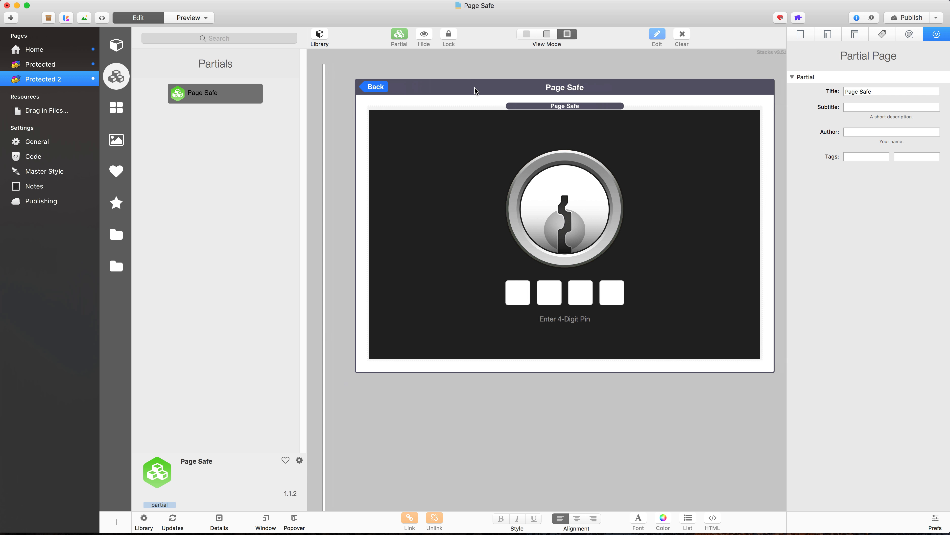
pyautogui.click(530, 108)
pyautogui.click(870, 171)
pyautogui.click(860, 173)
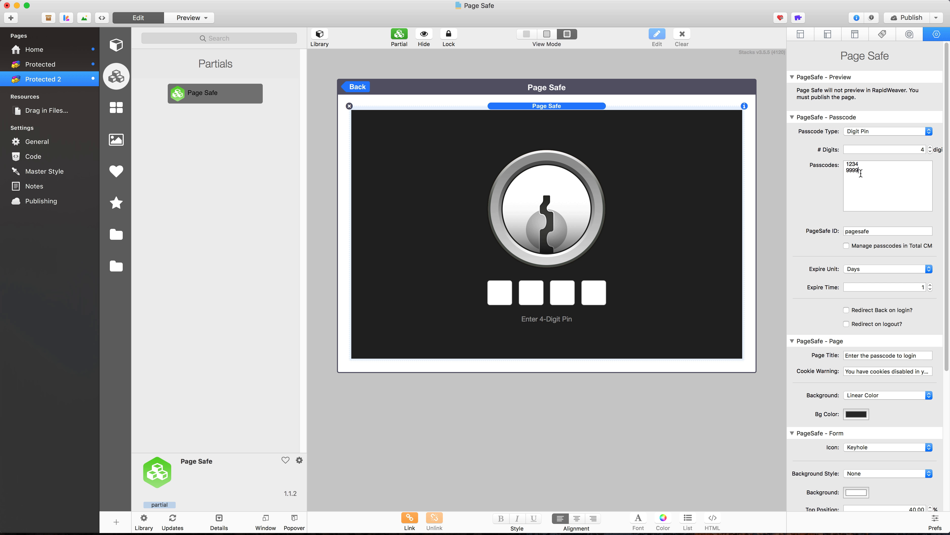
# Step: Publish the site changes from RapidWeaver, and reload the published Protected page in Firefox
pyautogui.click(60, 62)
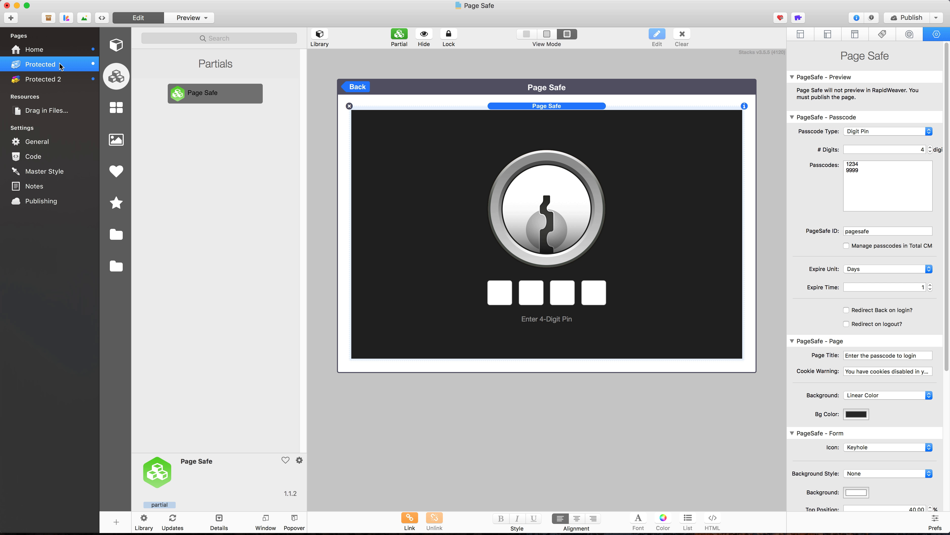
pyautogui.click(912, 18)
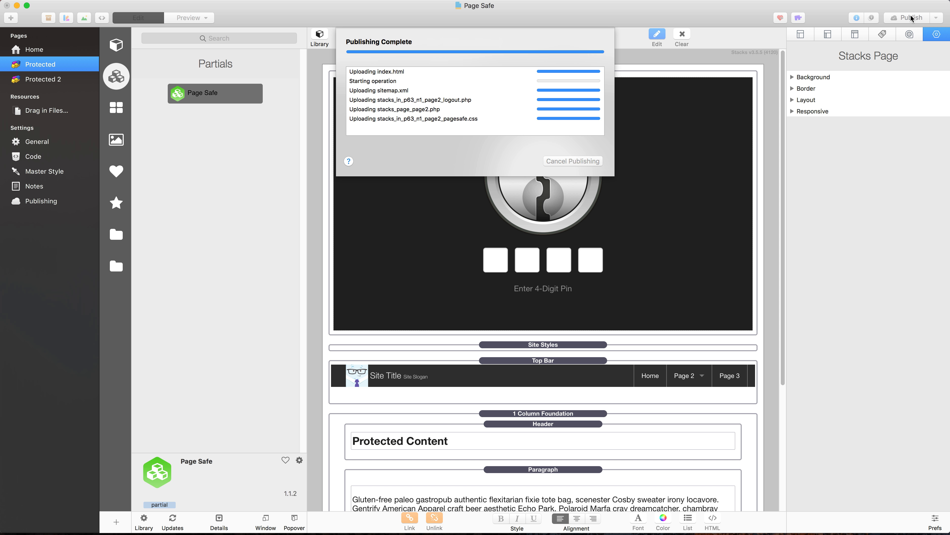
pyautogui.press('super+space')
pyautogui.write('firefox')
pyautogui.press('Return')
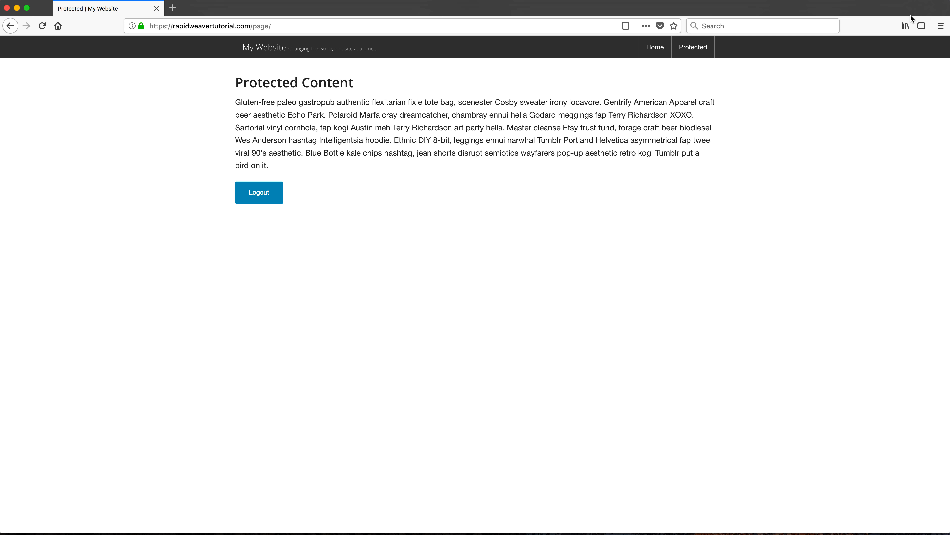
pyautogui.press('super+r')
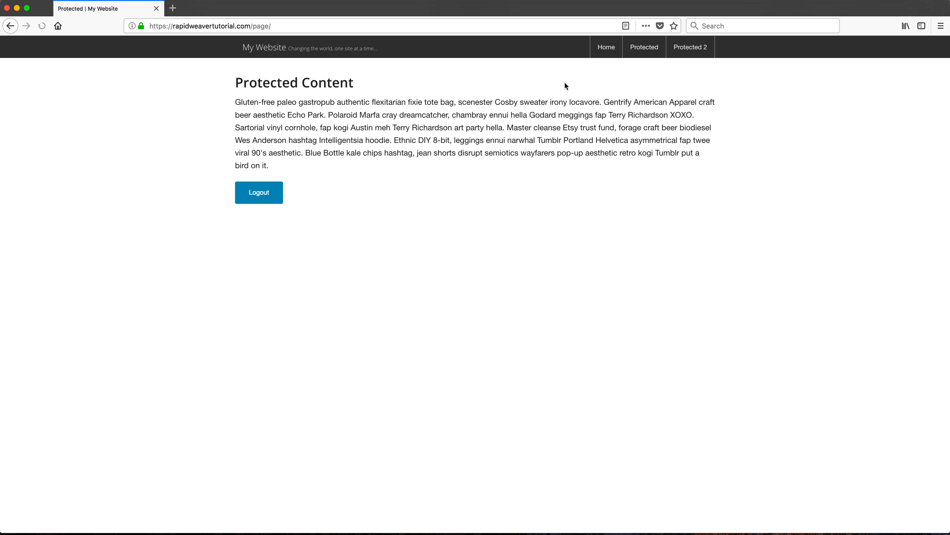
# Step: Visit the published Protected 2 page while logged in, and log out from the Protected page
pyautogui.click(699, 51)
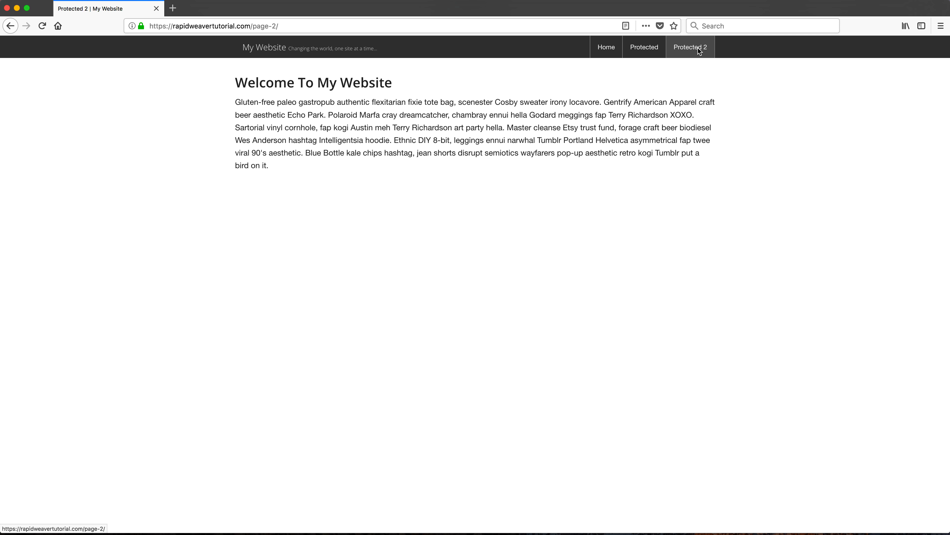
pyautogui.click(642, 52)
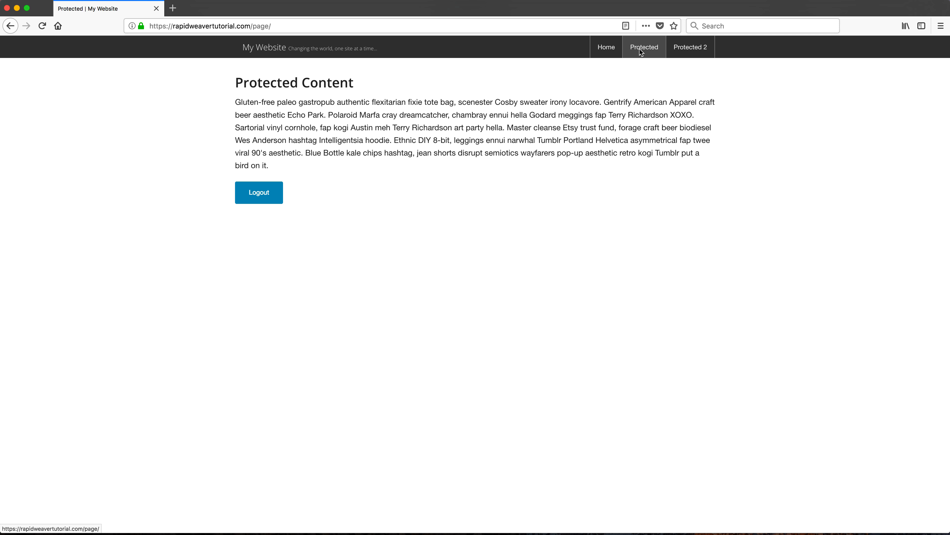
pyautogui.click(259, 192)
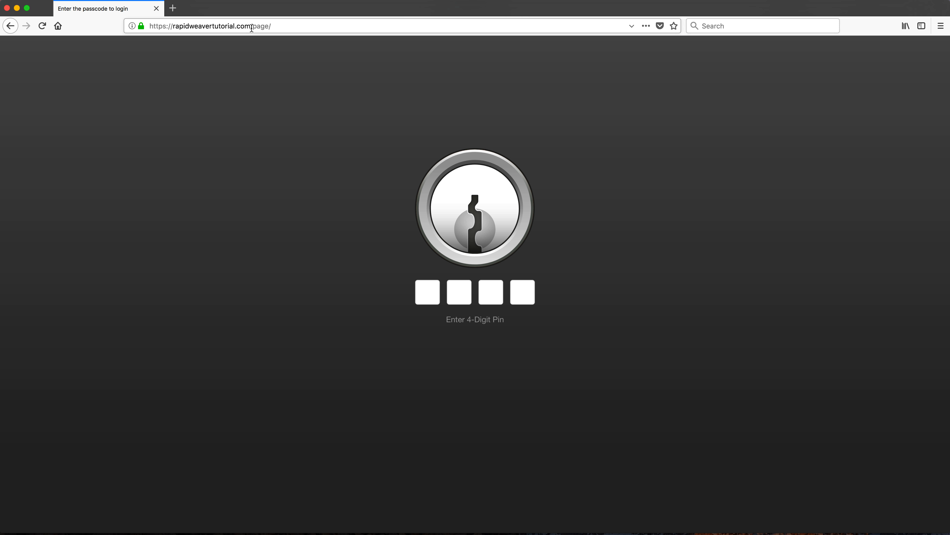
# Step: Load the site's home page and check whether Protected 2 and Protected each ask for the PIN
pyautogui.moveTo(253, 26); pyautogui.dragTo(271, 26)
pyautogui.press('BackSpace')
pyautogui.press('Return')
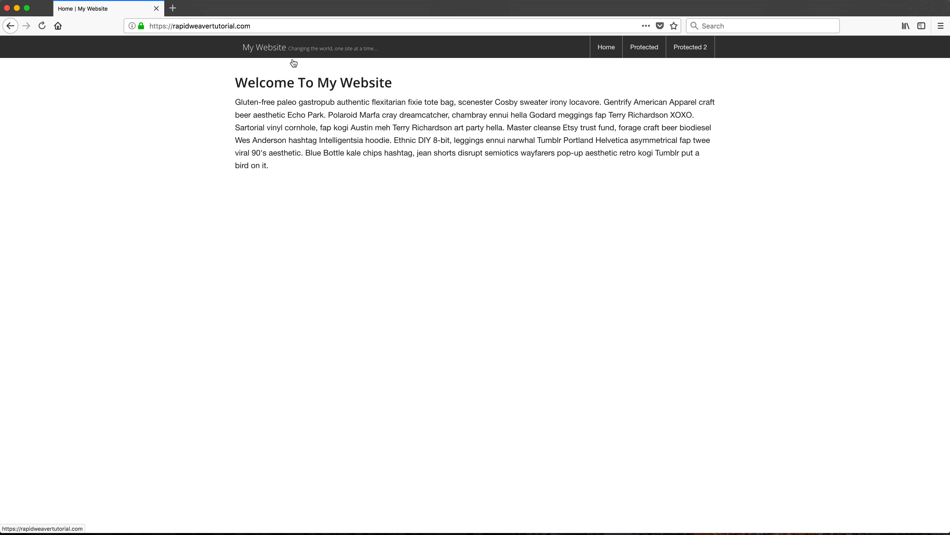
pyautogui.click(693, 48)
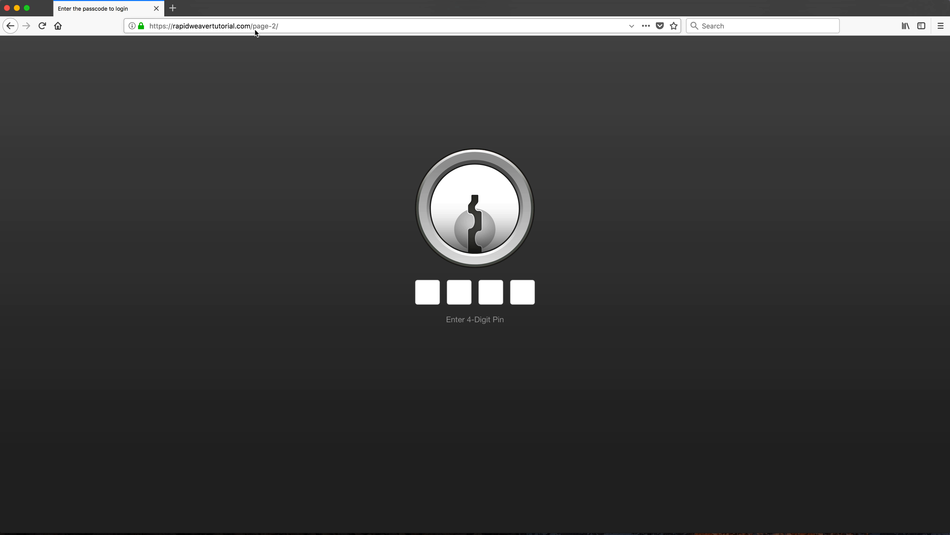
pyautogui.moveTo(253, 26); pyautogui.dragTo(288, 27)
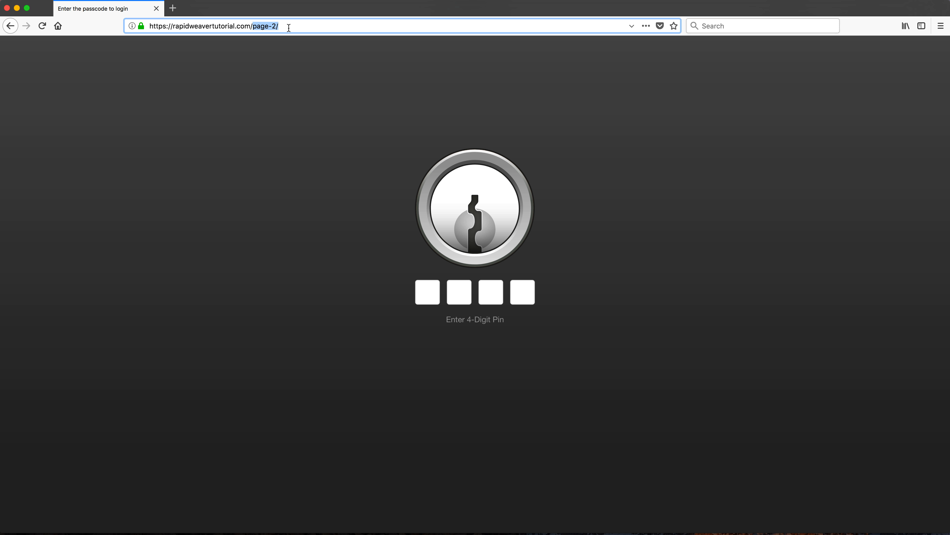
pyautogui.click(10, 25)
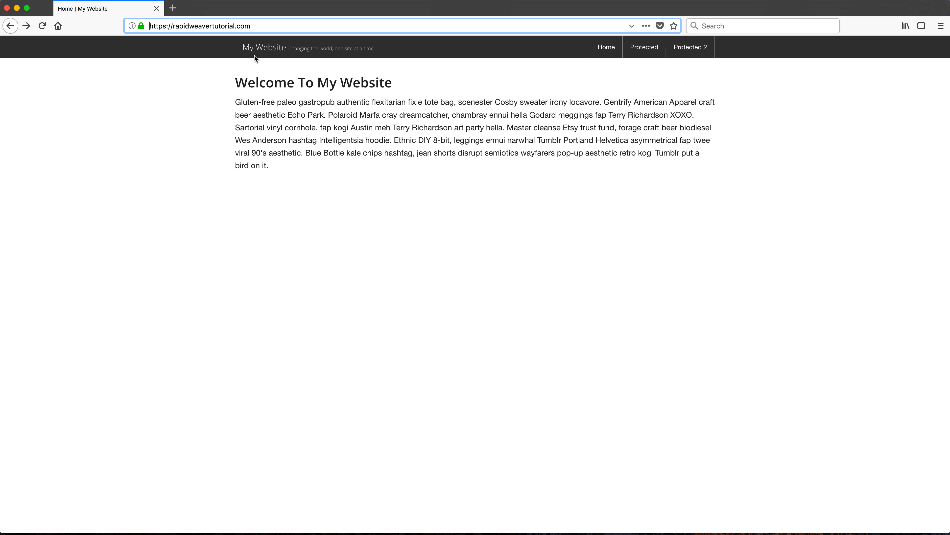
pyautogui.click(647, 50)
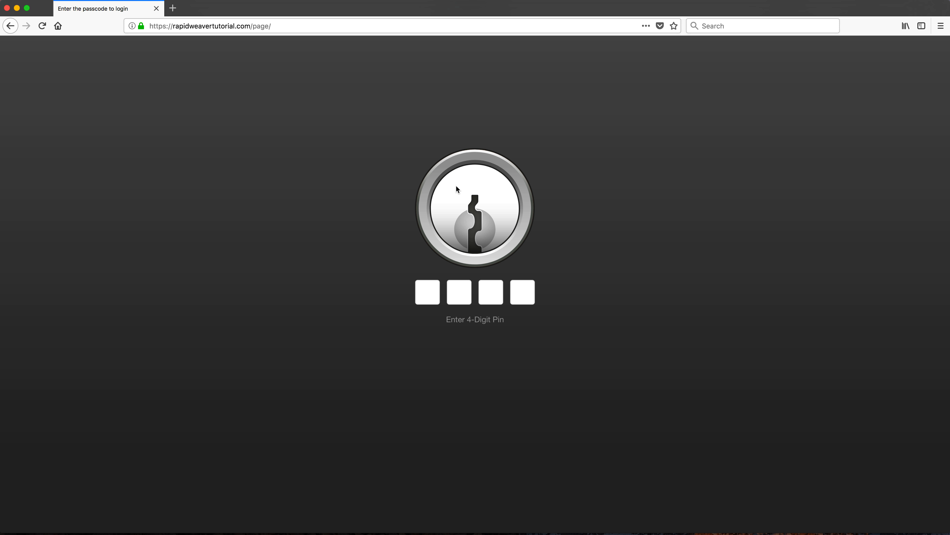
pyautogui.click(14, 27)
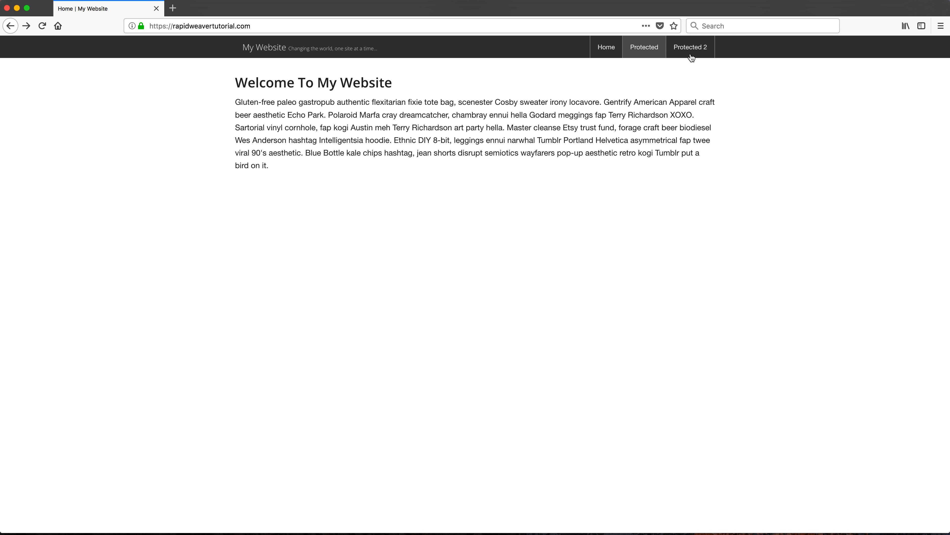
# Step: Unlock Protected 2 by entering the 4-digit PIN, and check access by switching between both protected pages
pyautogui.click(702, 55)
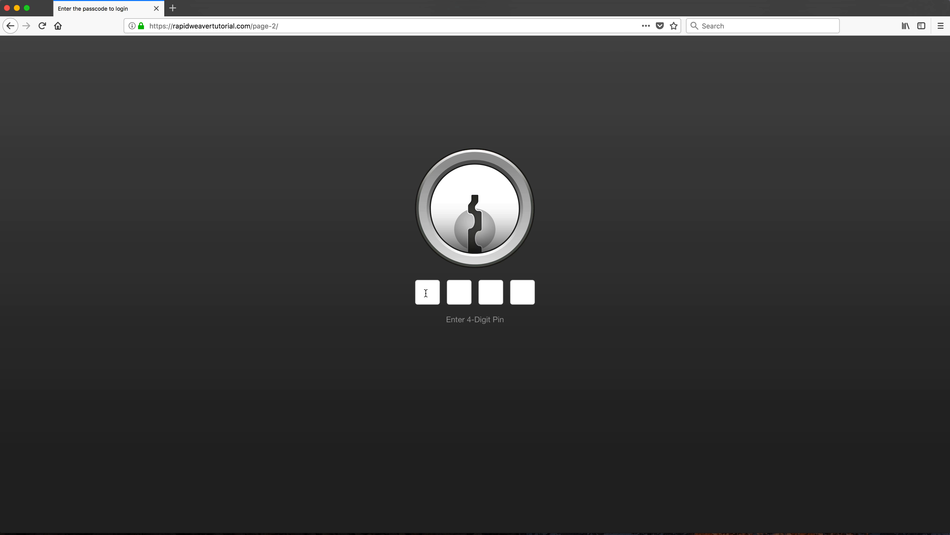
pyautogui.write('••••')
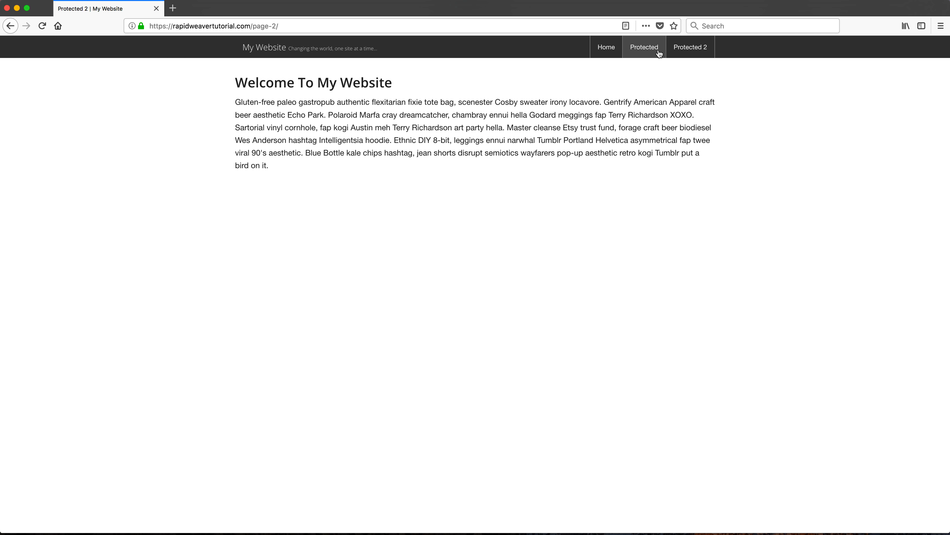
pyautogui.click(659, 54)
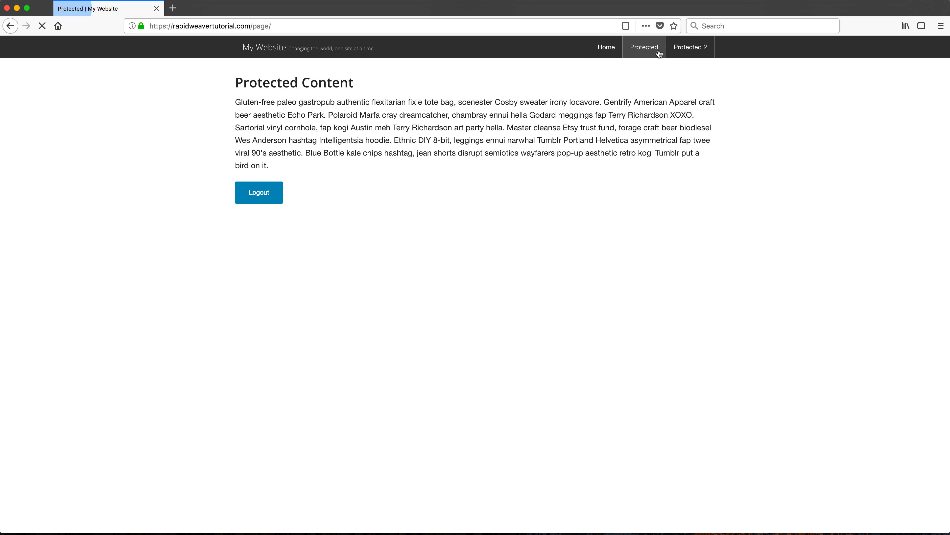
pyautogui.click(684, 55)
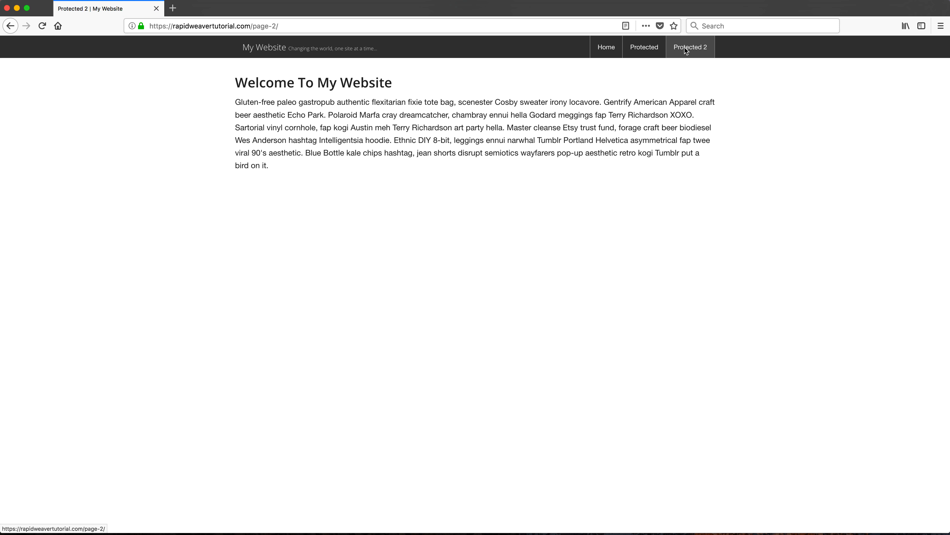
pyautogui.click(641, 50)
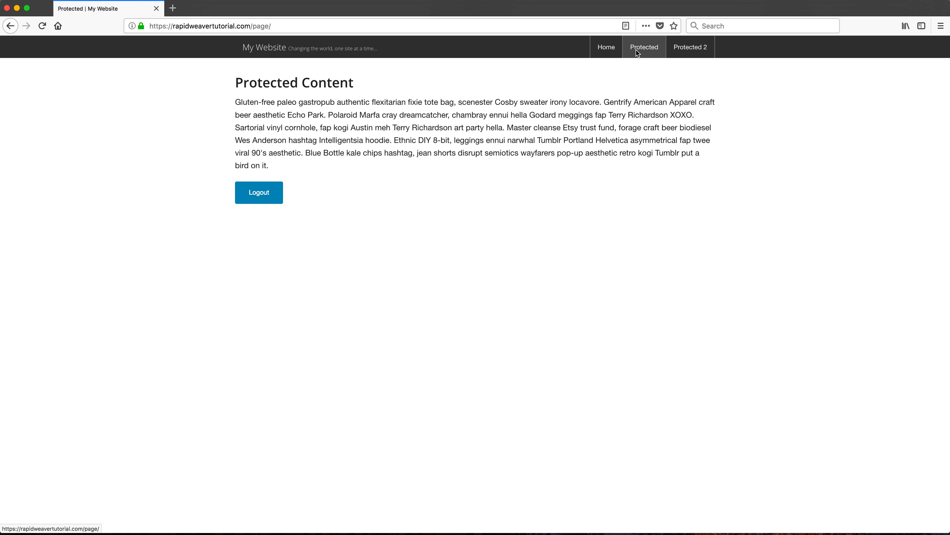
# Step: Switch to RapidWeaver and add a Stack Safe stack below the paragraph on the Home page
pyautogui.press('super+Tab')
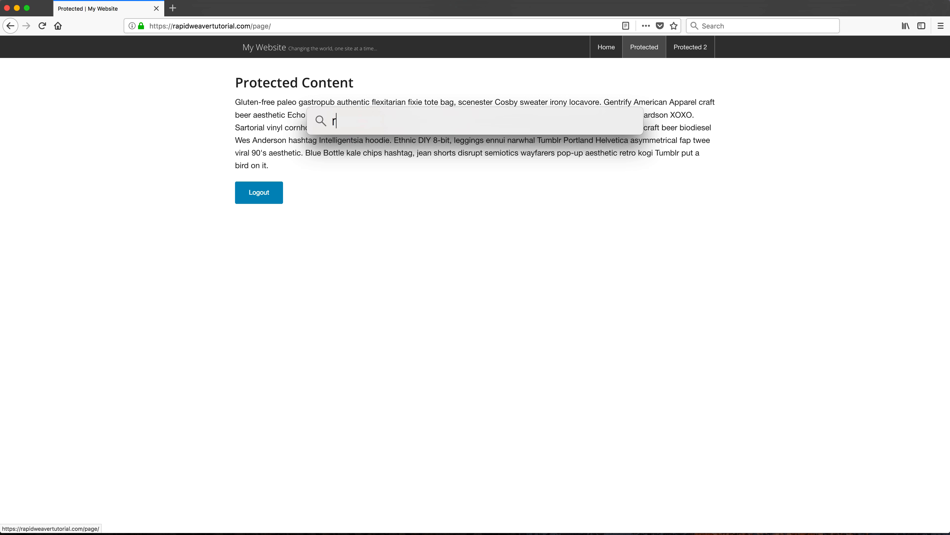
pyautogui.click(120, 266)
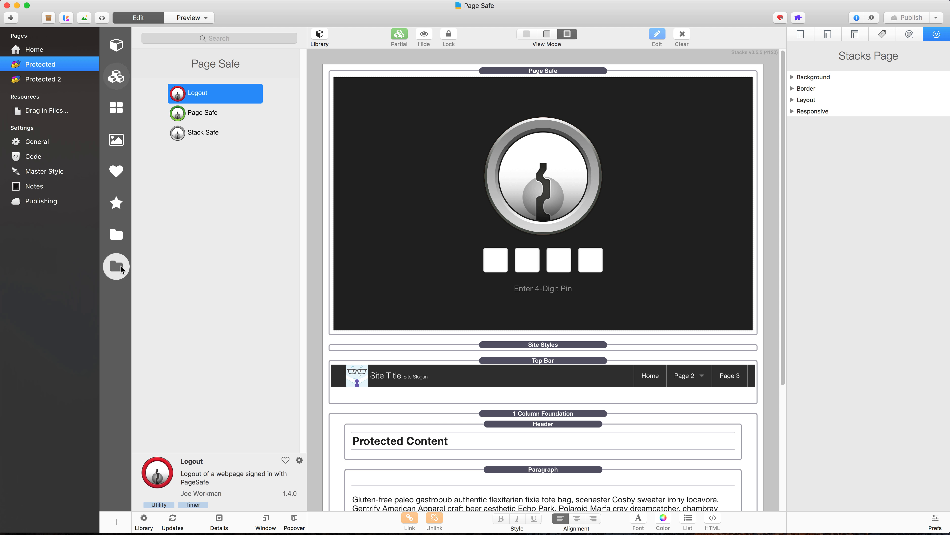
pyautogui.click(195, 134)
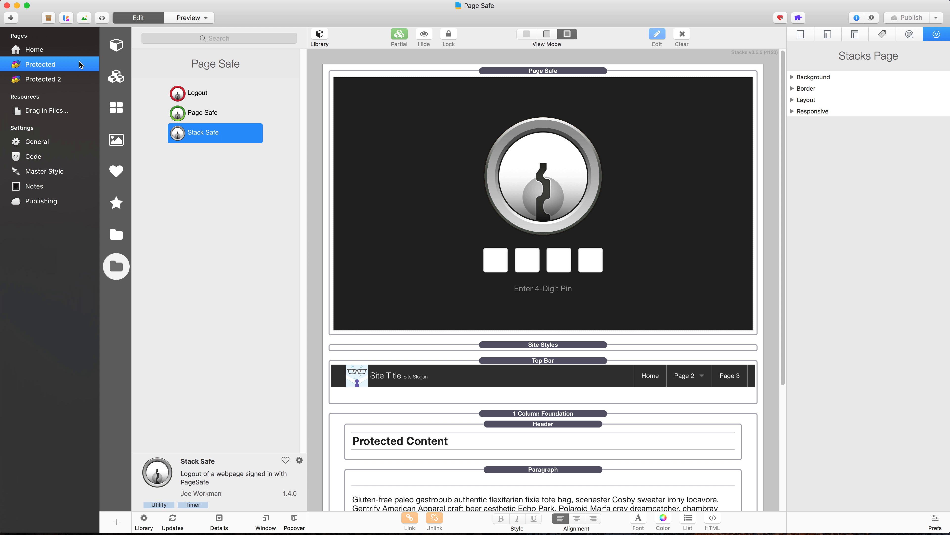
pyautogui.click(73, 52)
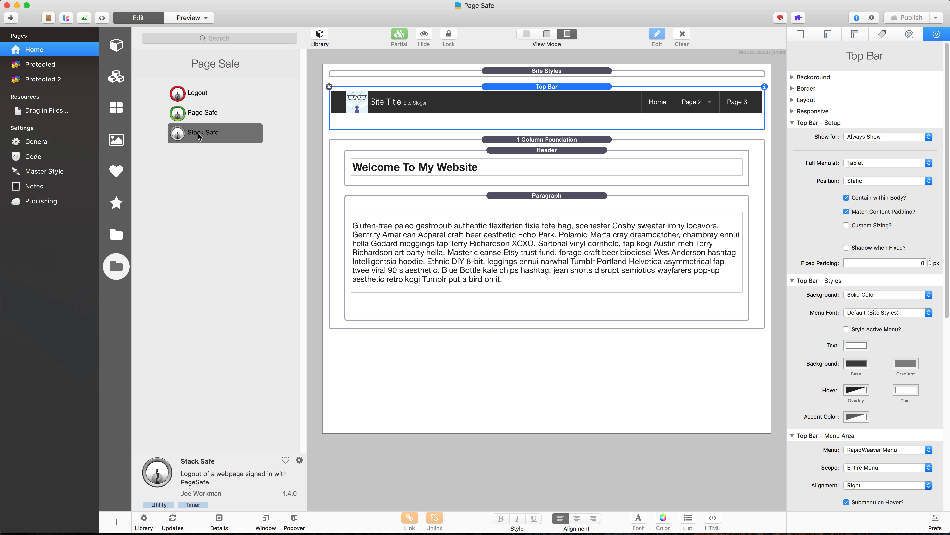
pyautogui.moveTo(200, 137); pyautogui.dragTo(478, 317)
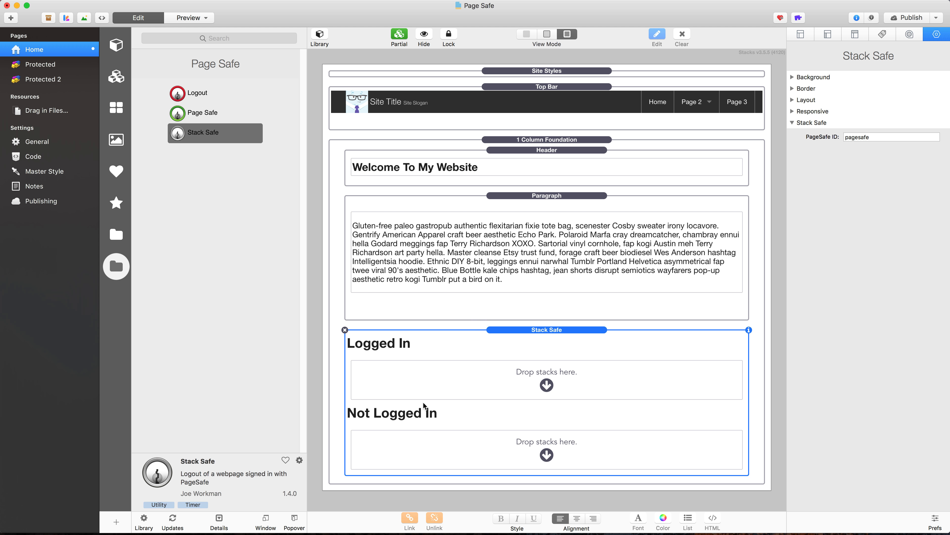
# Step: Add a Foundation Header stack to the Logged In area of Stack Safe and set its text to "Logged In"
pyautogui.click(120, 233)
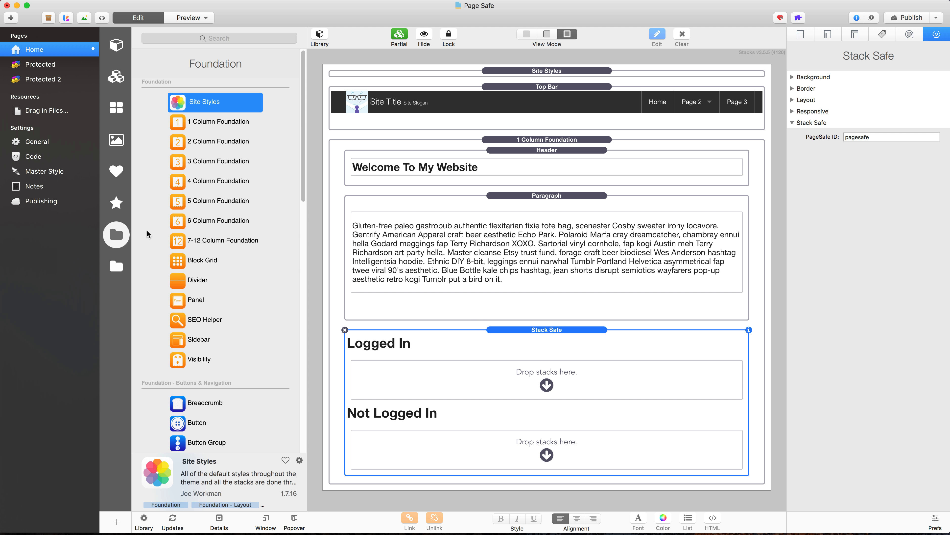
pyautogui.scroll(-5, 181, 234)
pyautogui.scroll(-5, 181, 234)
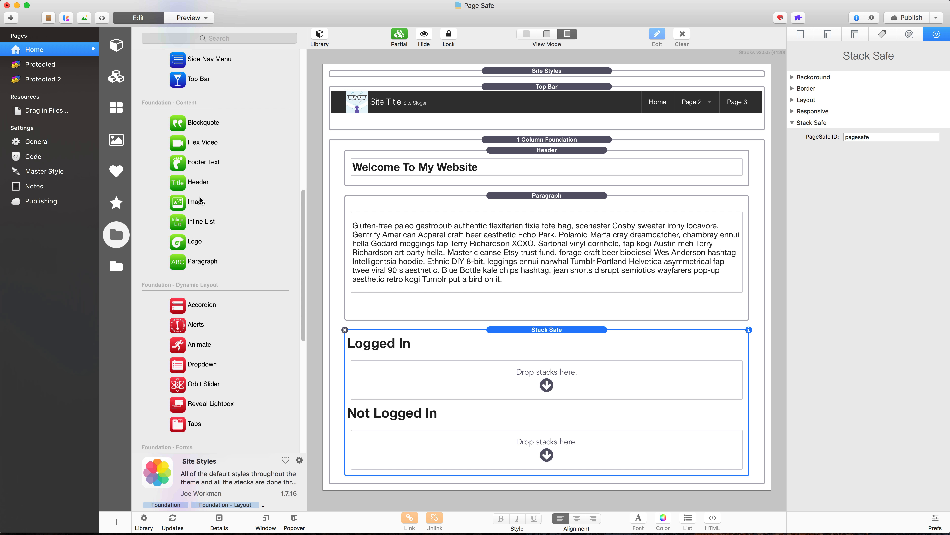
pyautogui.moveTo(182, 183); pyautogui.dragTo(559, 385)
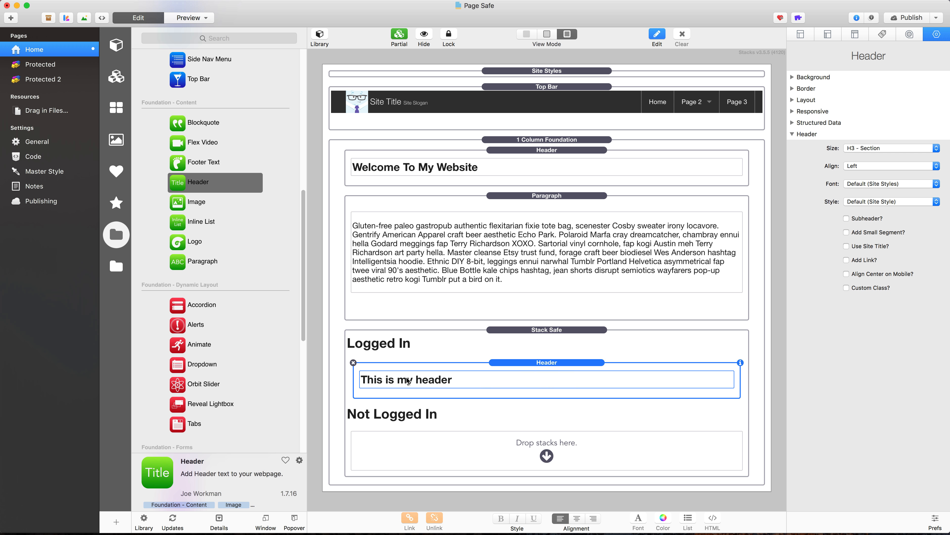
pyautogui.doubleClick(384, 380)
pyautogui.tripleClick(384, 380)
pyautogui.write('Log')
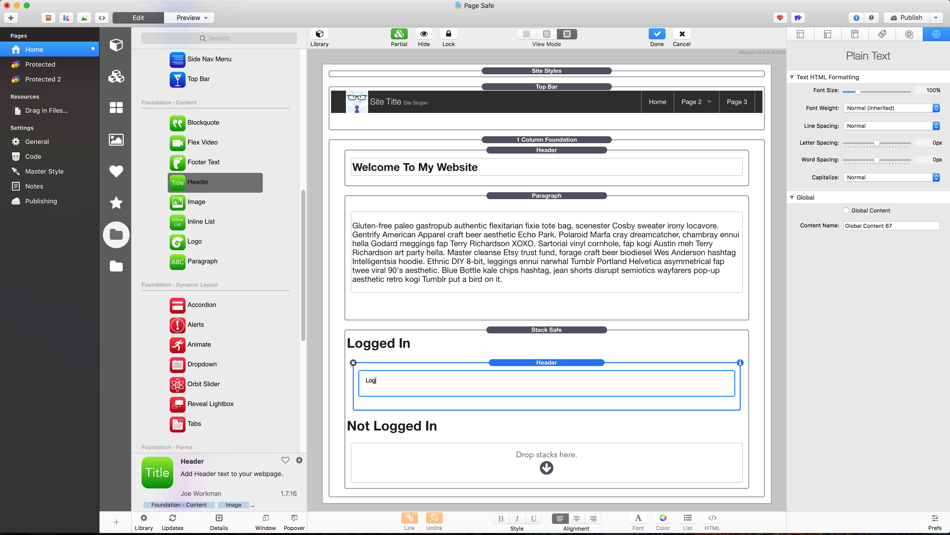
pyautogui.write('ged In')
pyautogui.click(561, 354)
# Step: Copy the Logged In header into the Not Logged In area and change its text to "Not Logged In"
pyautogui.moveTo(549, 375); pyautogui.dragTo(471, 455)
pyautogui.click(361, 451)
pyautogui.click(367, 453)
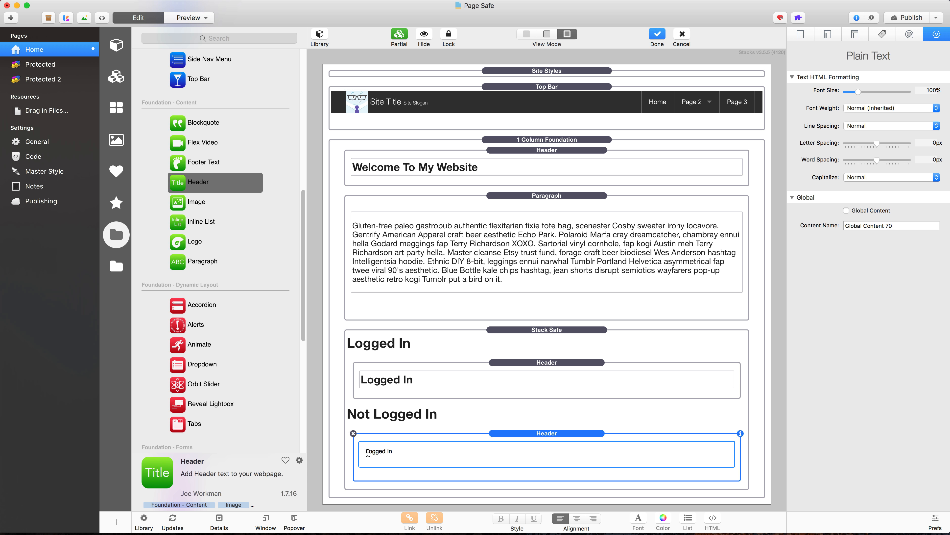
pyautogui.write('Not')
pyautogui.click(494, 433)
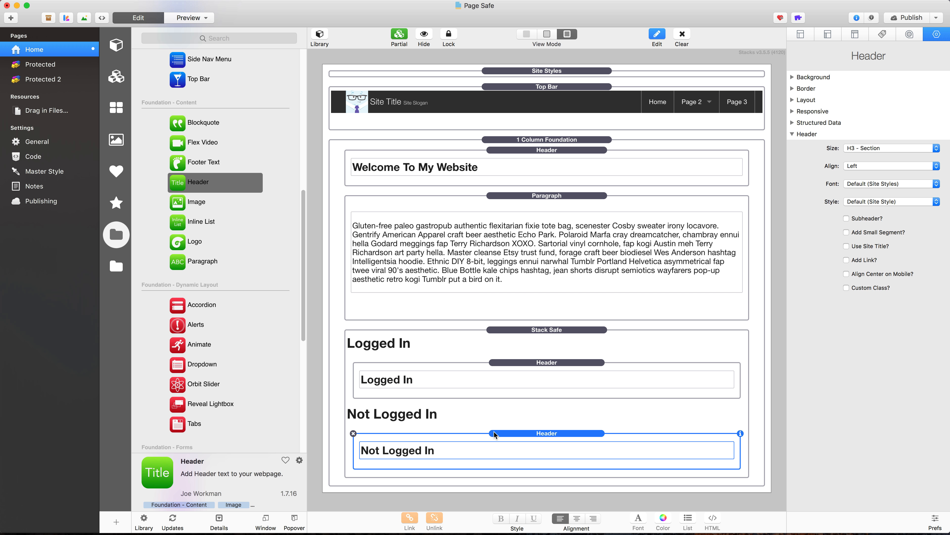
# Step: Compare the PageSafe ID of the Home page's Stack Safe with that of the Page Safe partial on the Protected page
pyautogui.click(487, 416)
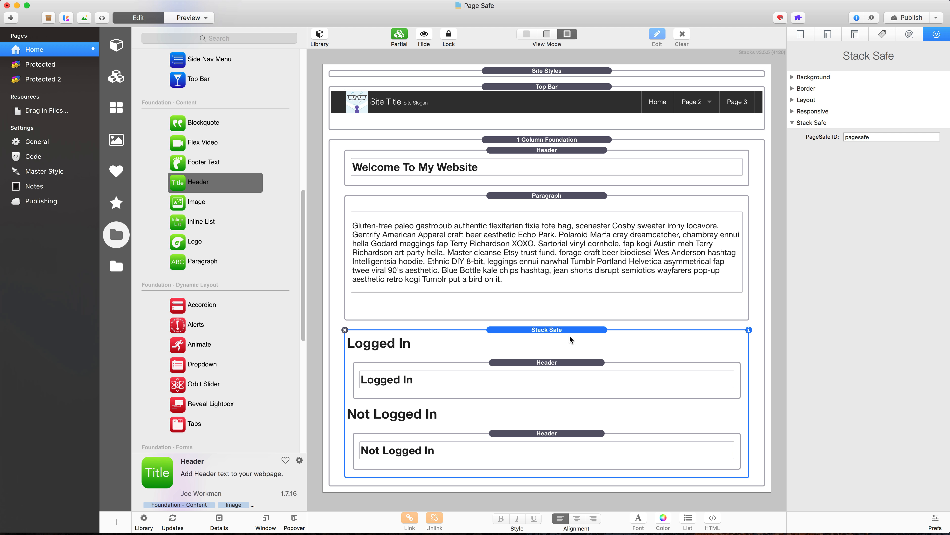
pyautogui.moveTo(877, 138); pyautogui.dragTo(843, 137)
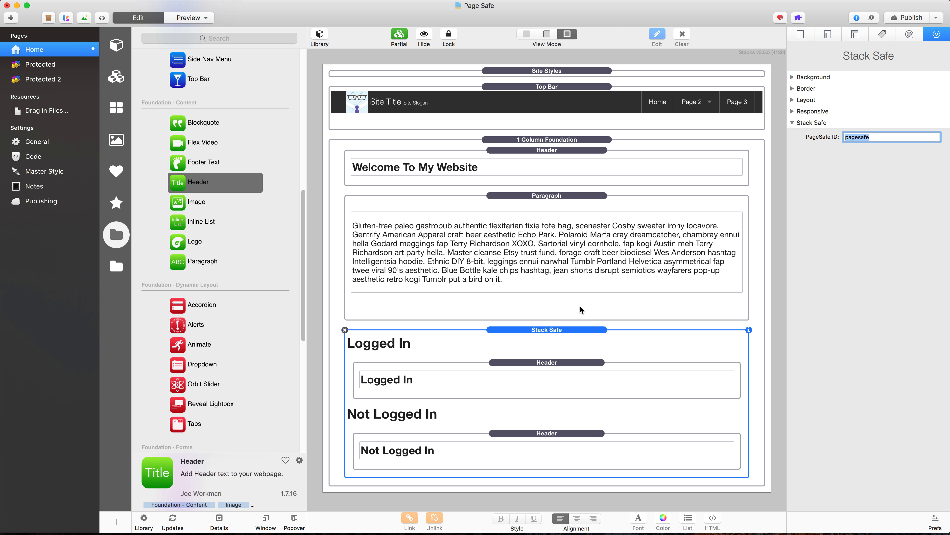
pyautogui.click(54, 69)
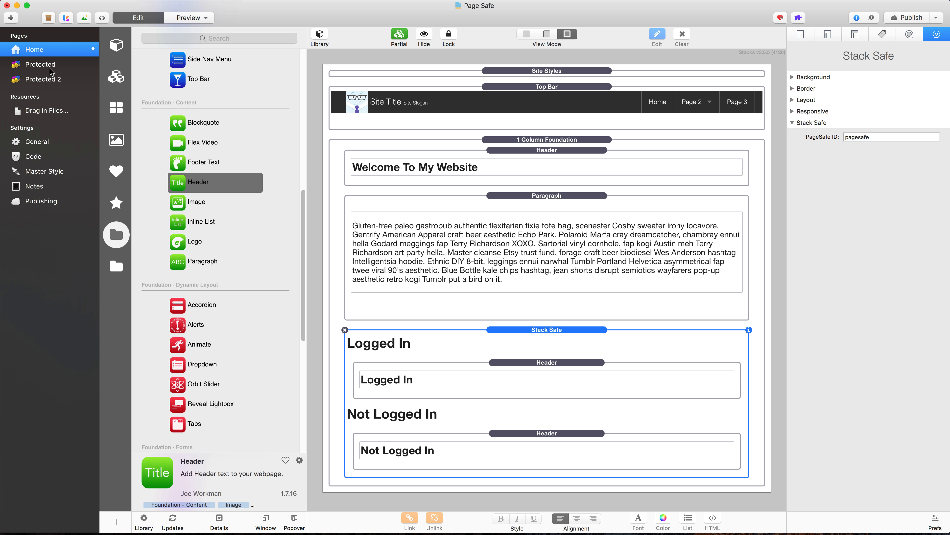
pyautogui.doubleClick(455, 87)
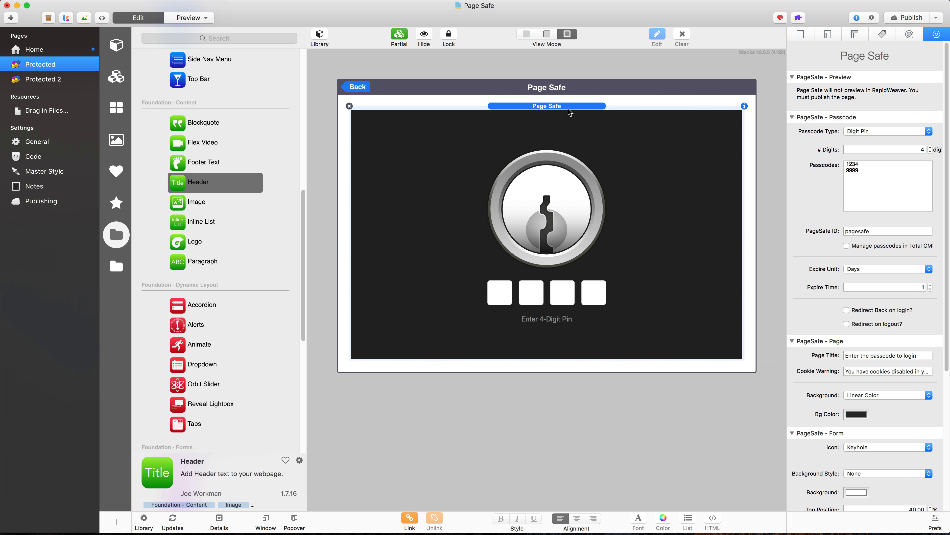
pyautogui.click(874, 230)
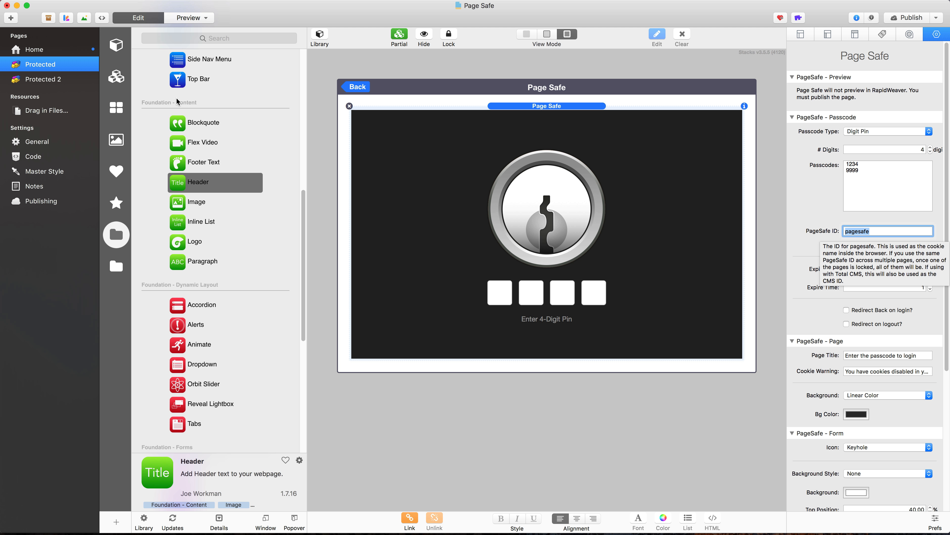
pyautogui.click(37, 49)
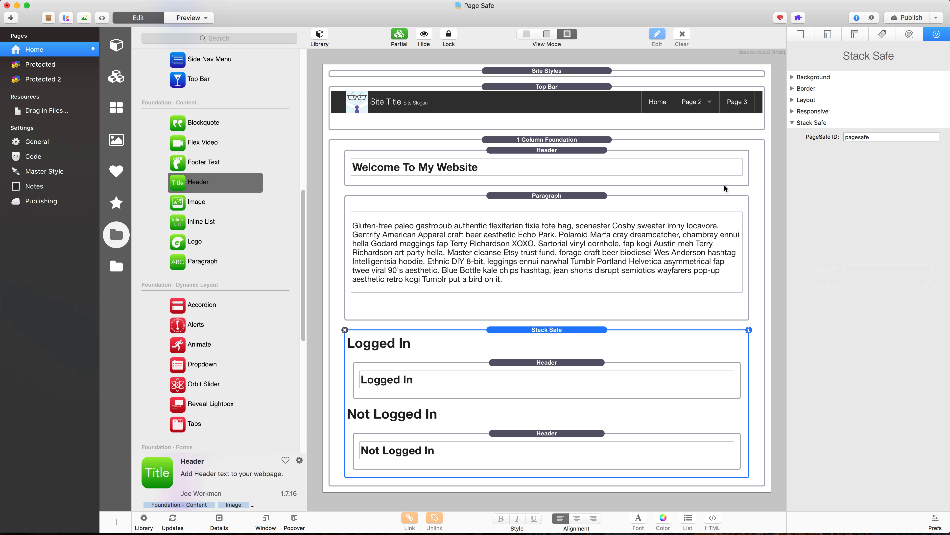
# Step: Publish the site changes, dismiss the multiple index files notice, and switch to Firefox
pyautogui.click(906, 18)
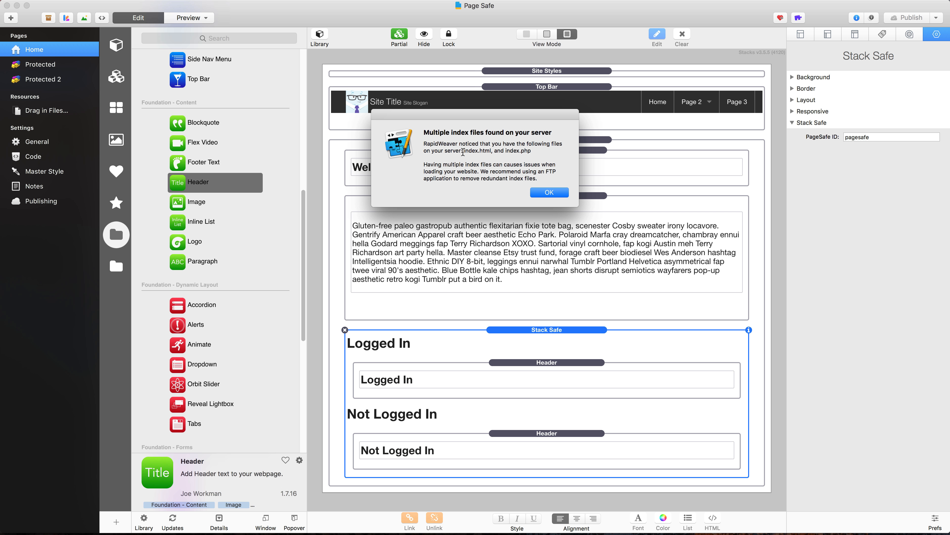
pyautogui.moveTo(464, 151); pyautogui.dragTo(531, 151)
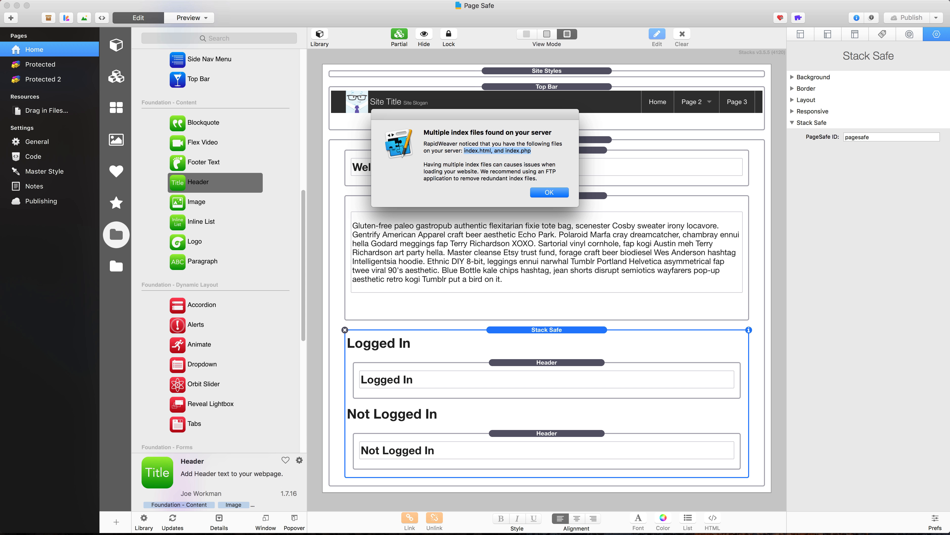
pyautogui.click(560, 193)
pyautogui.press('super+space')
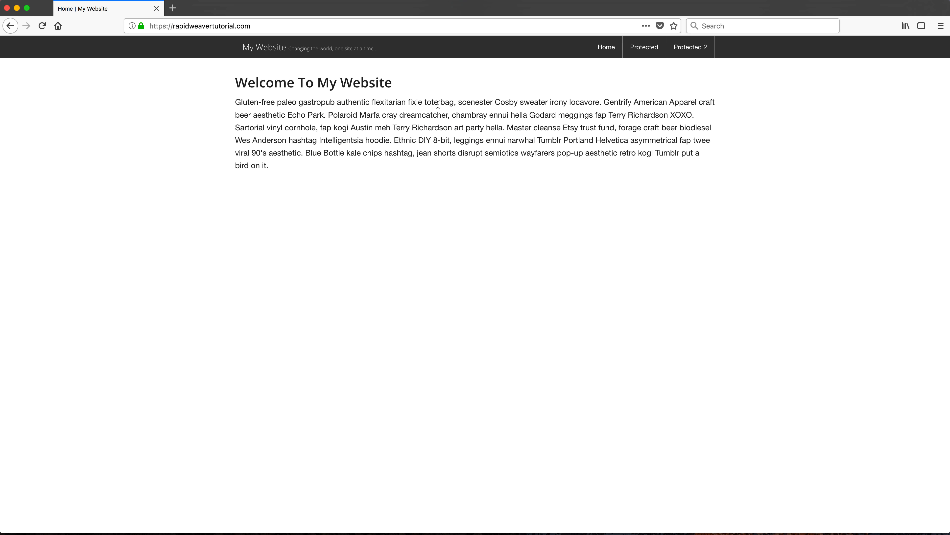
# Step: Reload the published home page, load its /index.php address, and check the heading below the paragraph
pyautogui.press('super+r')
pyautogui.click(297, 26)
pyautogui.press('Right')
pyautogui.write('/')
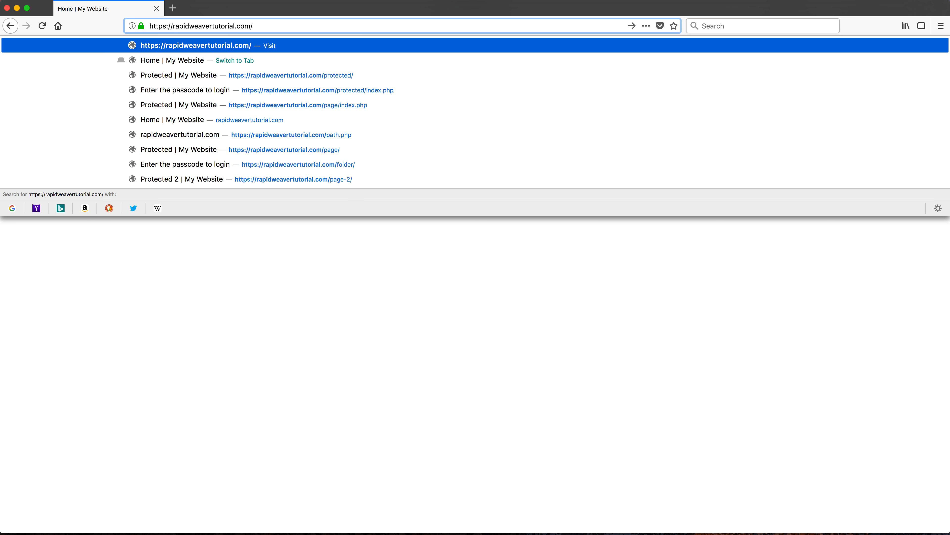
pyautogui.write('index.php')
pyautogui.press('Return')
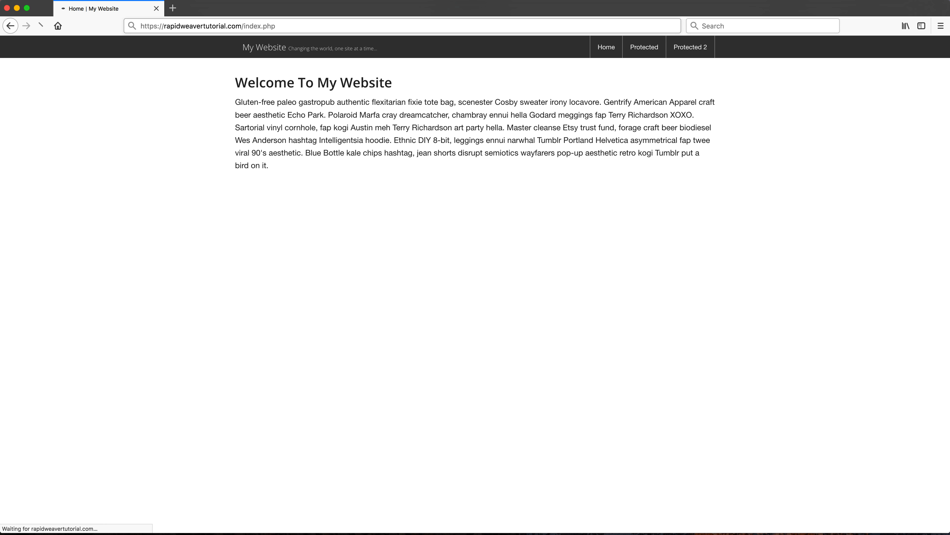
pyautogui.moveTo(245, 191); pyautogui.dragTo(287, 193)
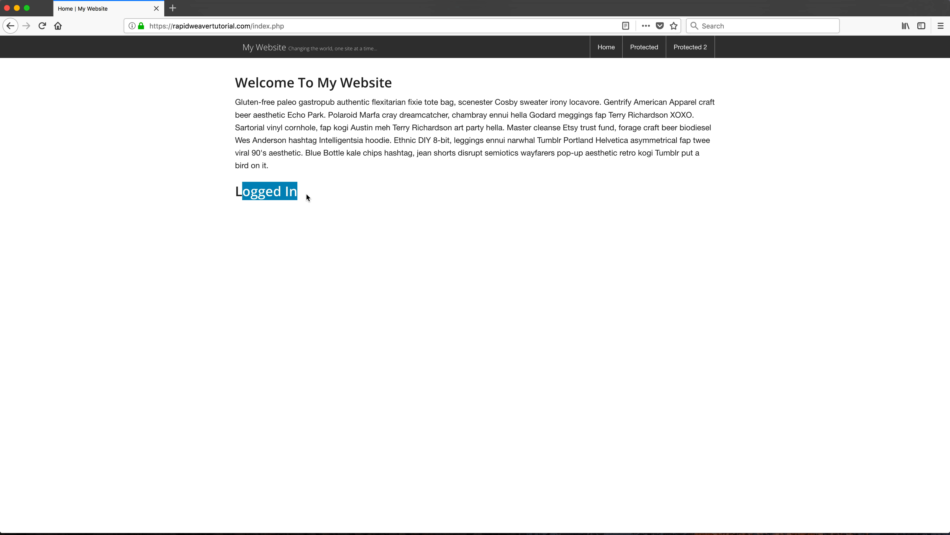
# Step: Switch to the FTP client and delete index.html from the server's public_html folder
pyautogui.press('super+space')
pyautogui.write('t')
pyautogui.press('Return')
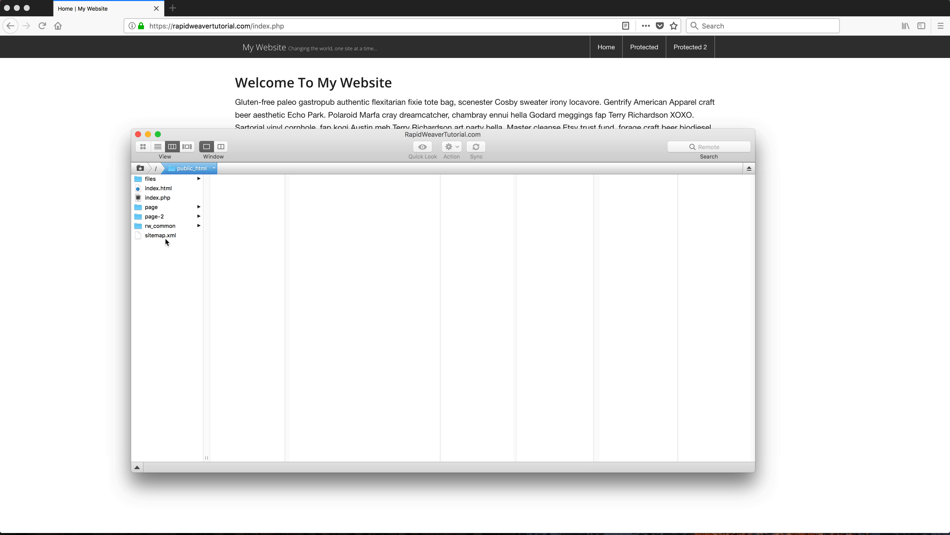
pyautogui.click(179, 189)
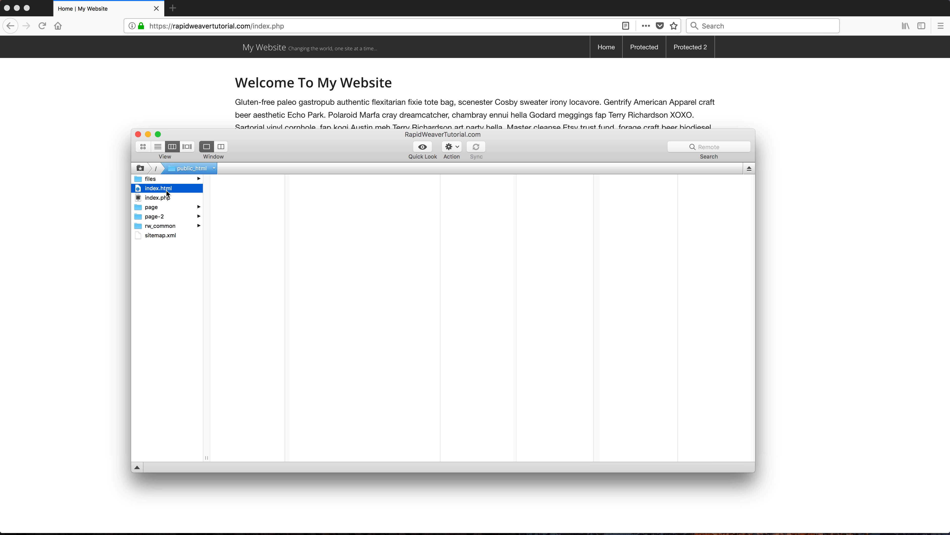
pyautogui.press('super+BackSpace')
pyautogui.click(521, 209)
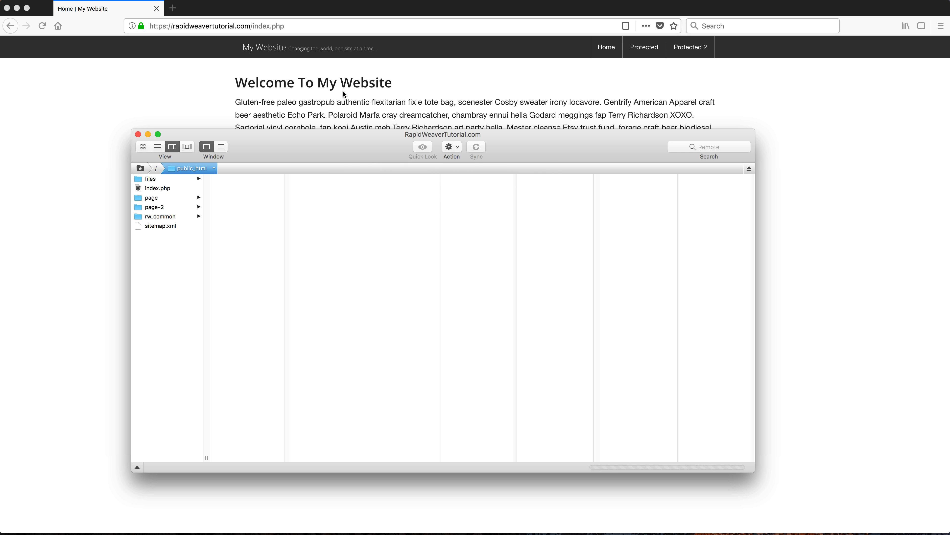
# Step: Return to Firefox, load the home page without index.php in the address, and check the Stack Safe heading
pyautogui.press('super+Tab')
pyautogui.moveTo(251, 25); pyautogui.dragTo(284, 26)
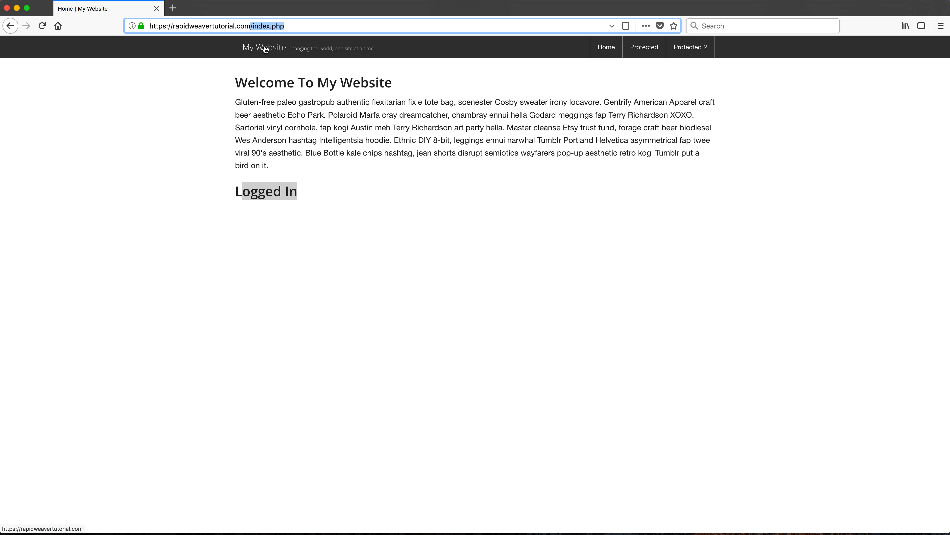
pyautogui.press('BackSpace')
pyautogui.press('Return')
pyautogui.moveTo(298, 192); pyautogui.dragTo(244, 191)
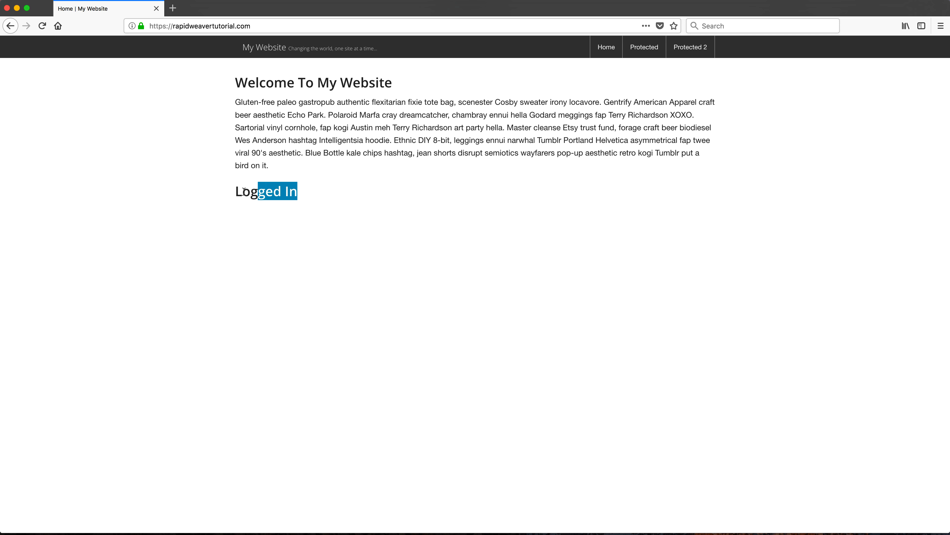
pyautogui.click(257, 191)
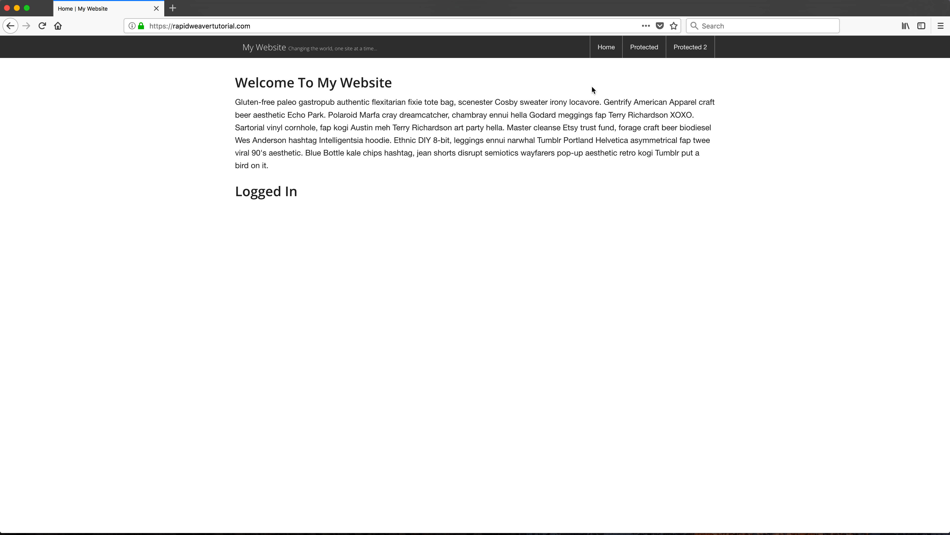
# Step: Log out from the Protected page, and load the home page to check the Stack Safe heading
pyautogui.click(645, 47)
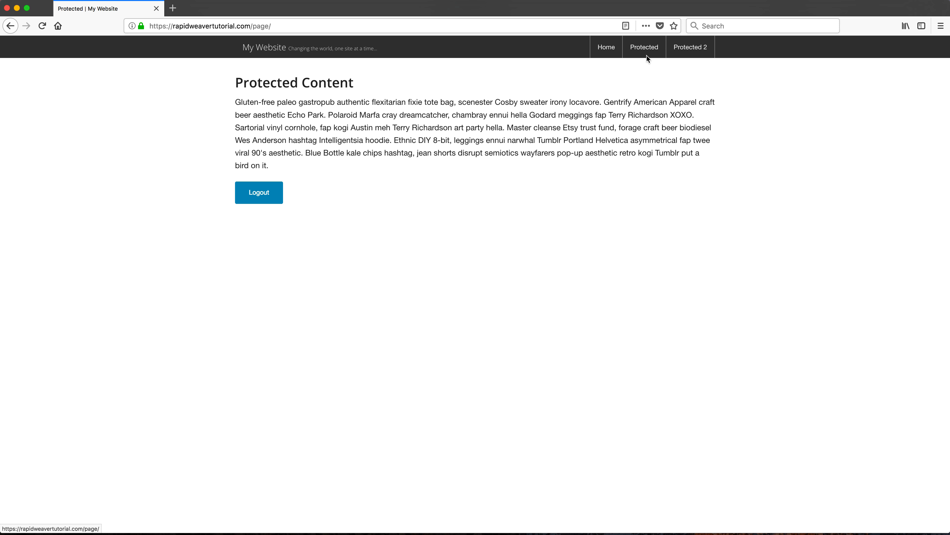
pyautogui.click(259, 195)
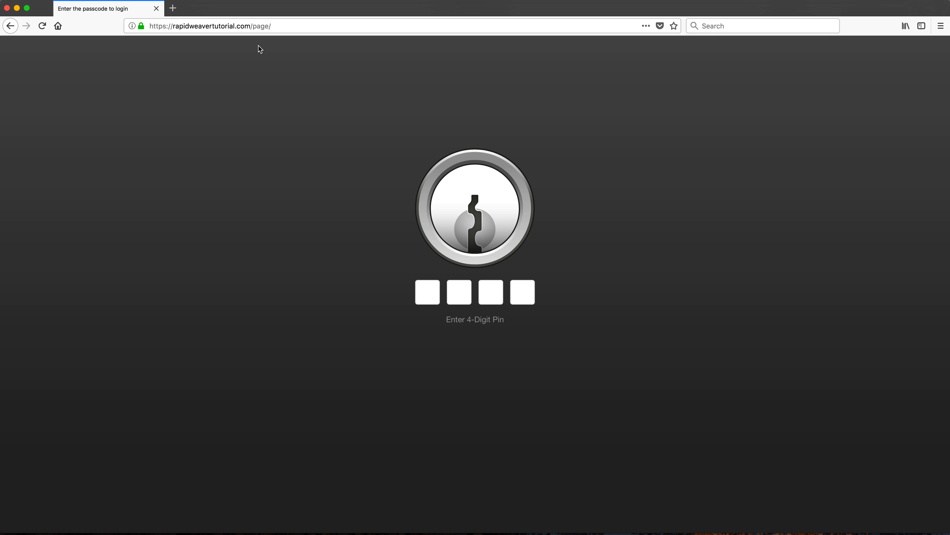
pyautogui.click(257, 26)
pyautogui.press('BackSpace')
pyautogui.press('Return')
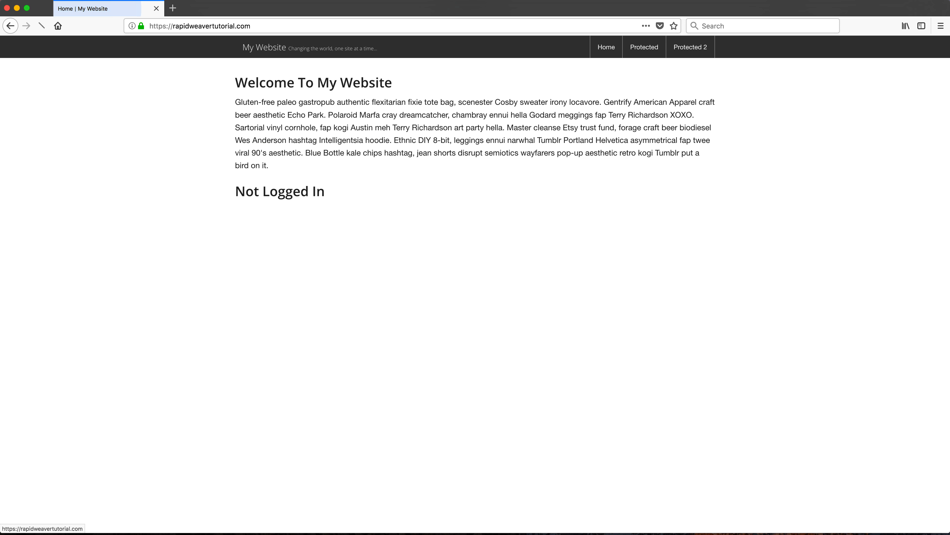
pyautogui.moveTo(237, 193); pyautogui.dragTo(323, 195)
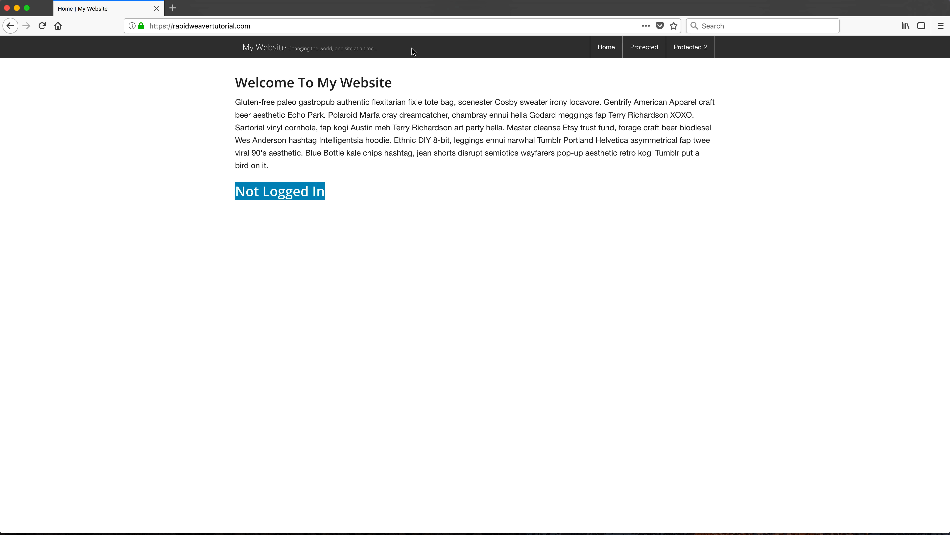
# Step: Switch to RapidWeaver and set the Home page Top Bar's extra zone setup to Dropzone
pyautogui.press('super+space')
pyautogui.write('ra')
pyautogui.press('Return')
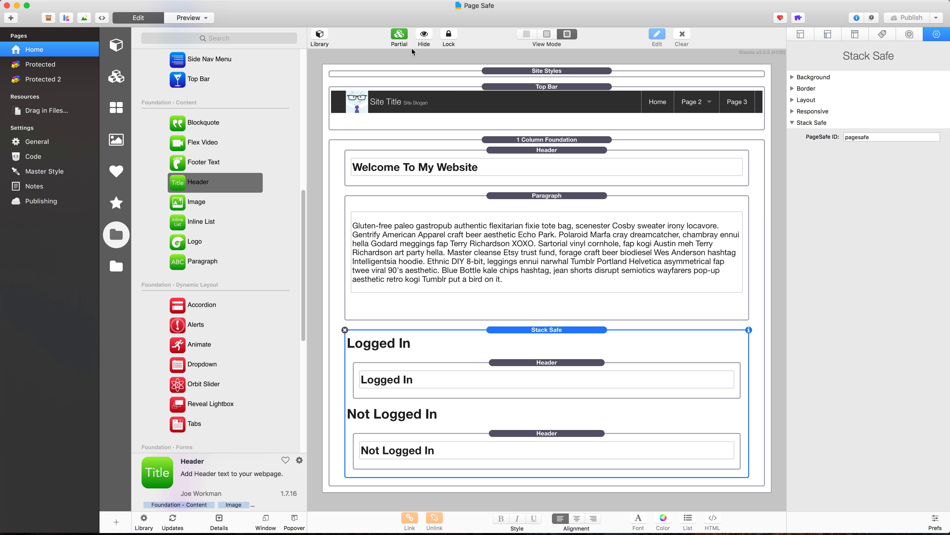
pyautogui.click(544, 105)
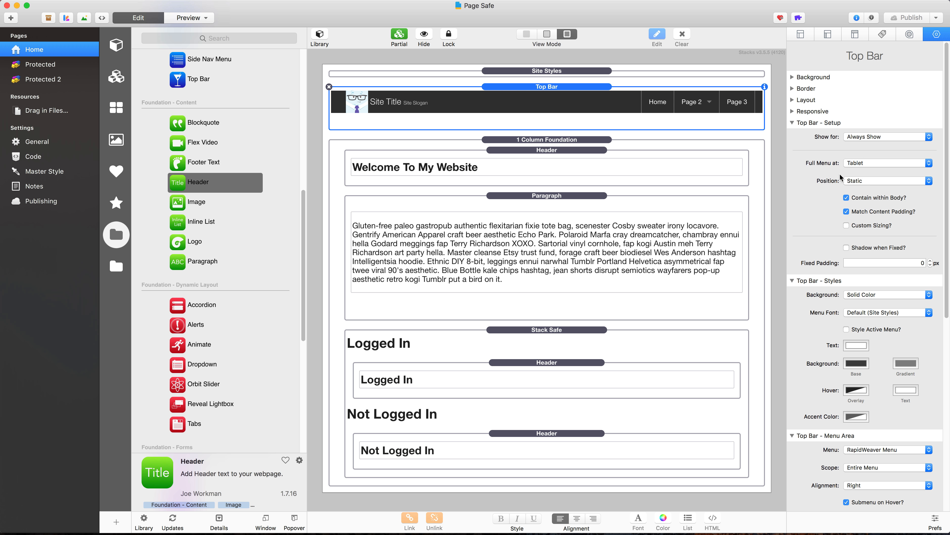
pyautogui.scroll(-10, 849, 200)
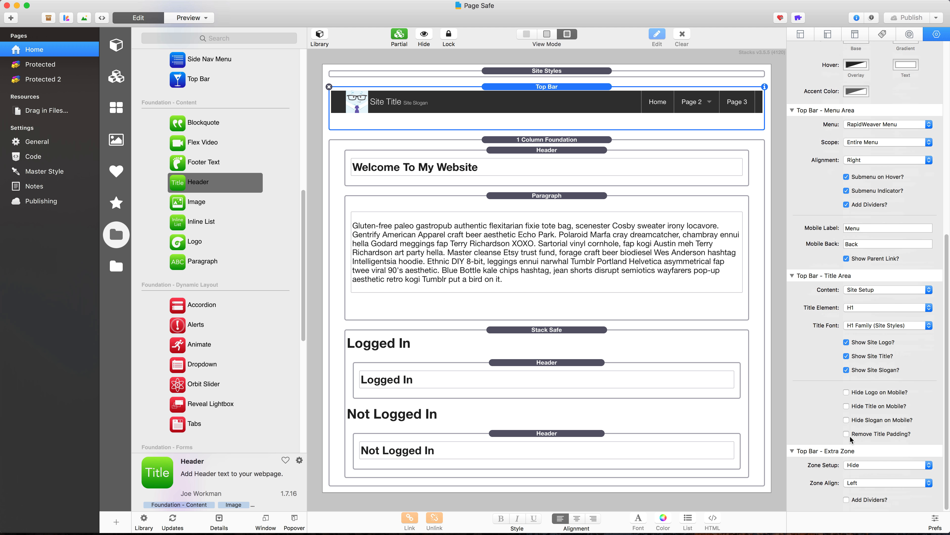
pyautogui.click(863, 466)
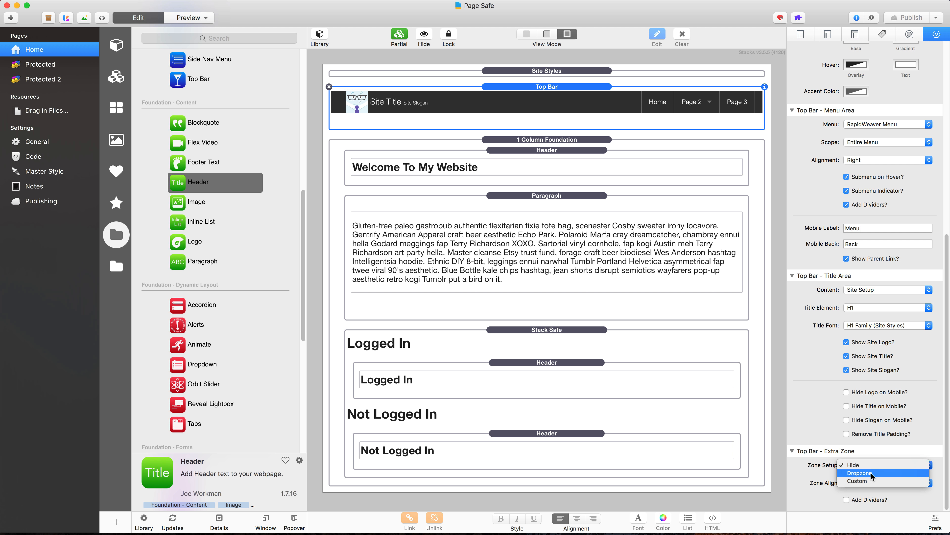
pyautogui.click(872, 473)
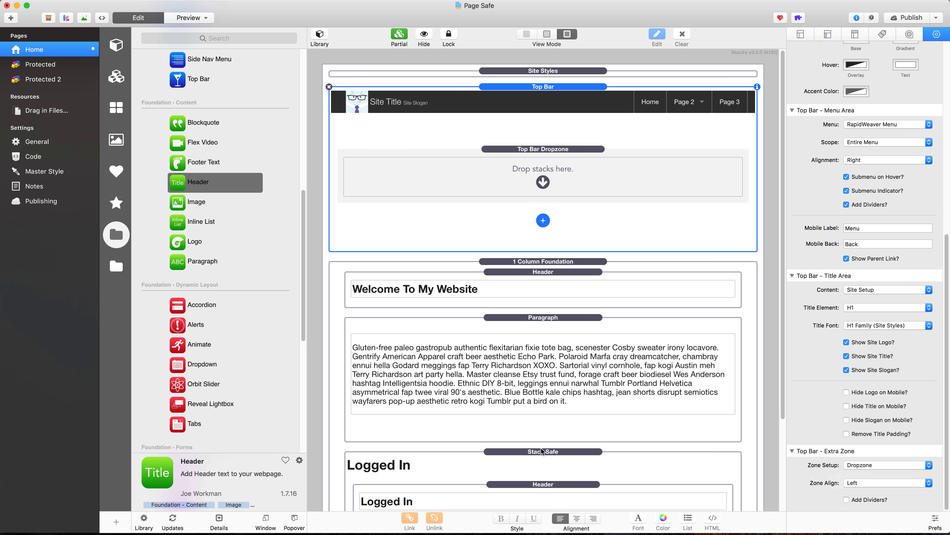
# Step: Move the Stack Safe stack into the Top Bar dropzone and delete both headers inside it
pyautogui.moveTo(542, 455); pyautogui.dragTo(533, 187)
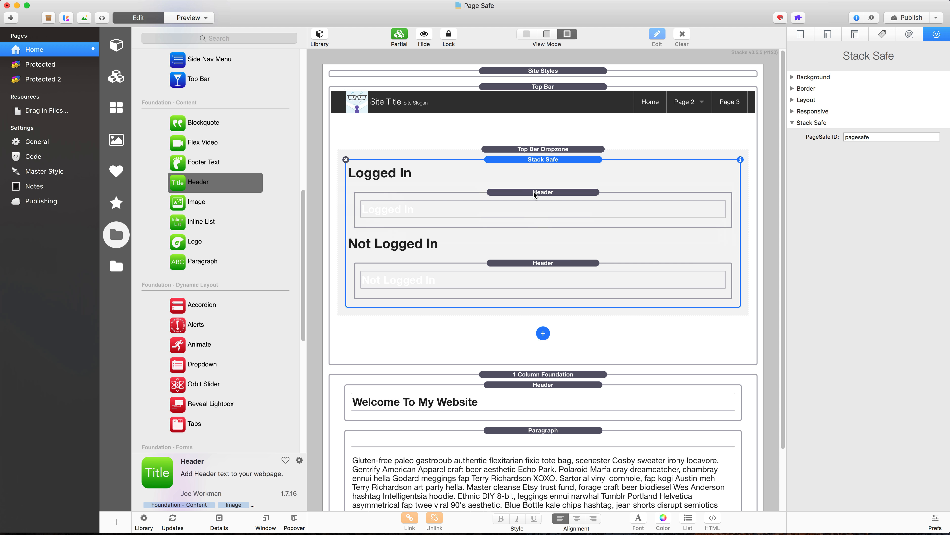
pyautogui.click(534, 193)
pyautogui.click(354, 192)
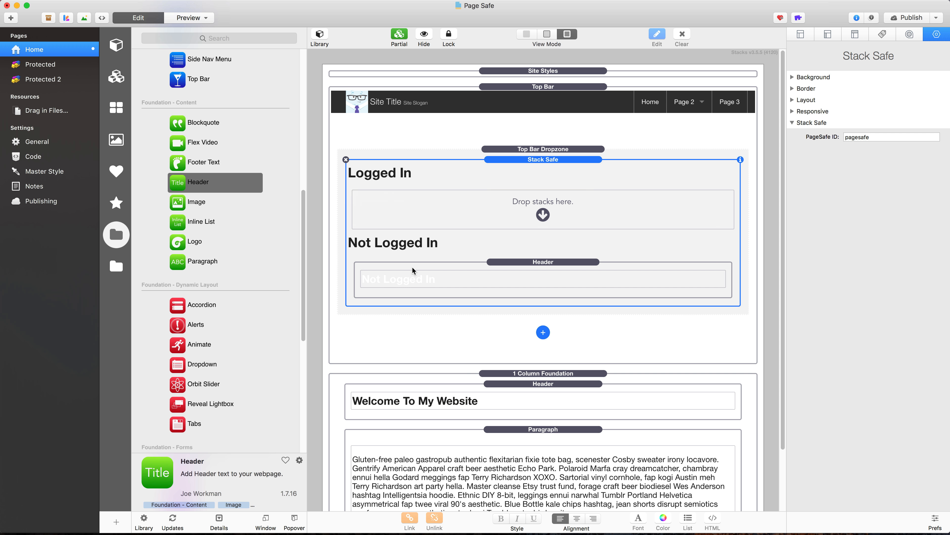
pyautogui.click(372, 266)
pyautogui.click(354, 263)
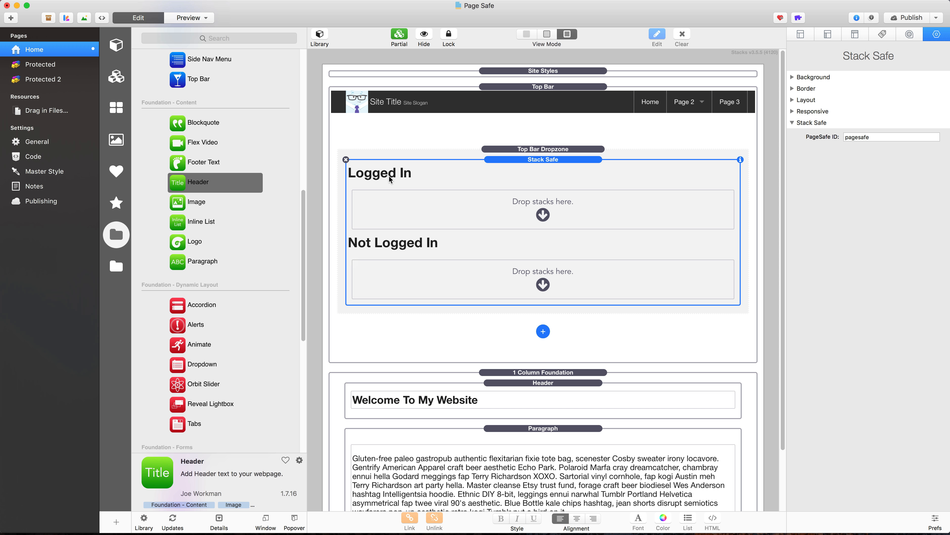
# Step: Add a Logout stack to the Logged In area of Stack Safe and place a Foundation Button inside it
pyautogui.click(117, 266)
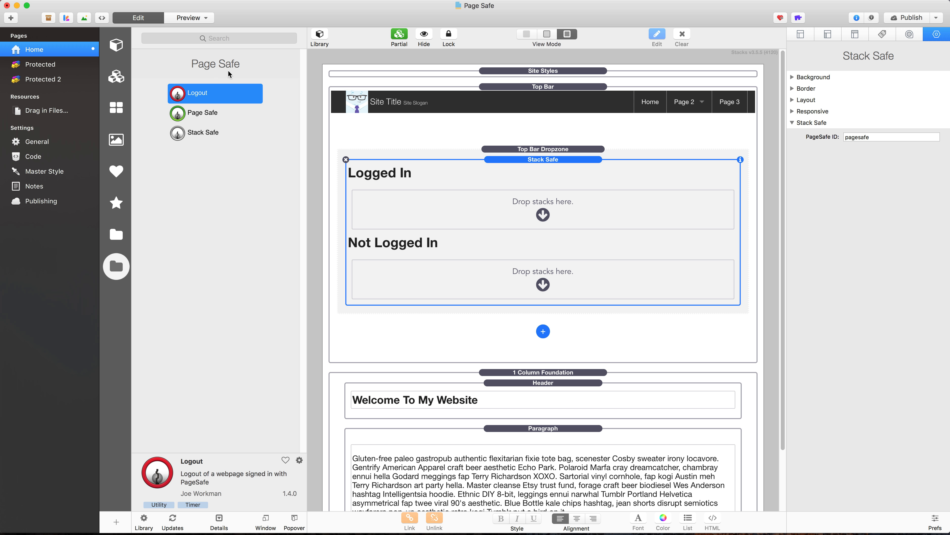
pyautogui.moveTo(177, 97); pyautogui.dragTo(433, 215)
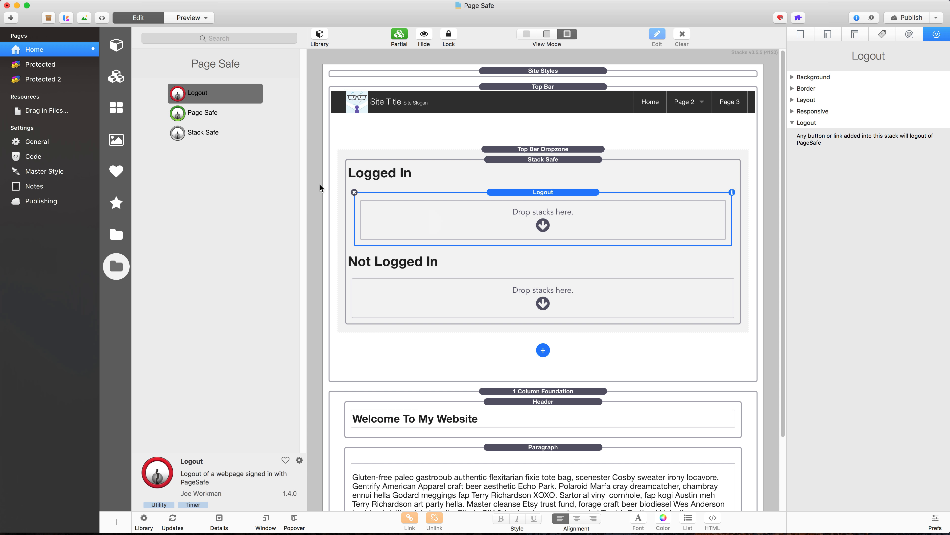
pyautogui.click(119, 234)
pyautogui.scroll(-5, 212, 213)
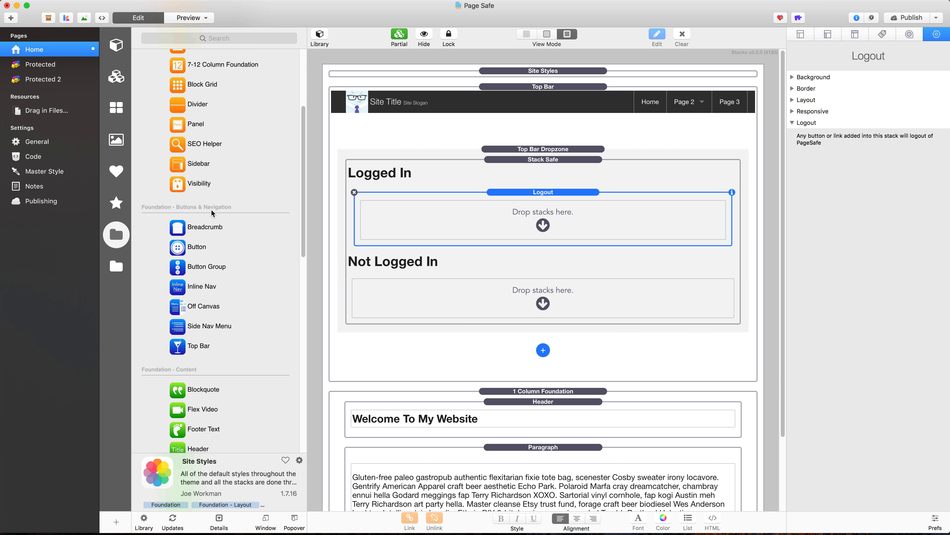
pyautogui.moveTo(187, 226); pyautogui.dragTo(486, 233)
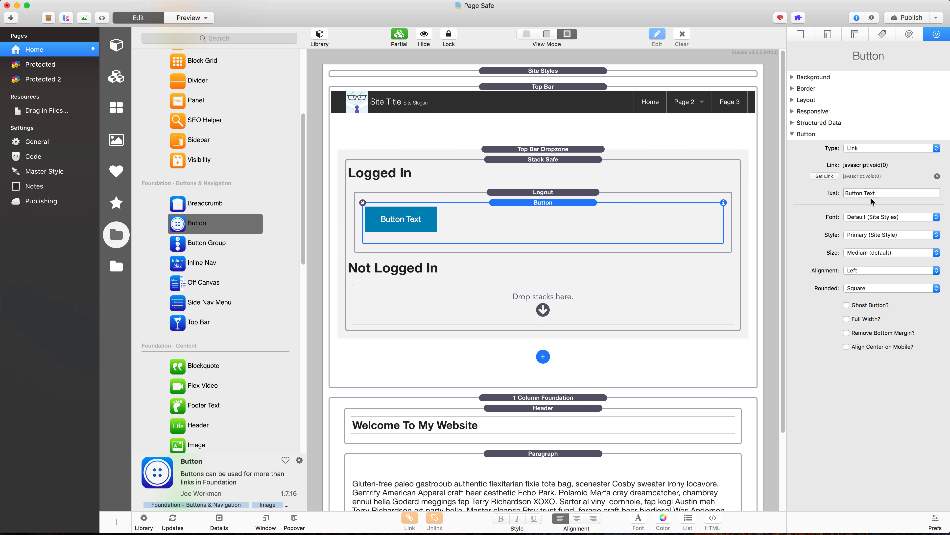
# Step: Set the new button's text to Logout and its type to Button
pyautogui.tripleClick(881, 193)
pyautogui.write('Lo')
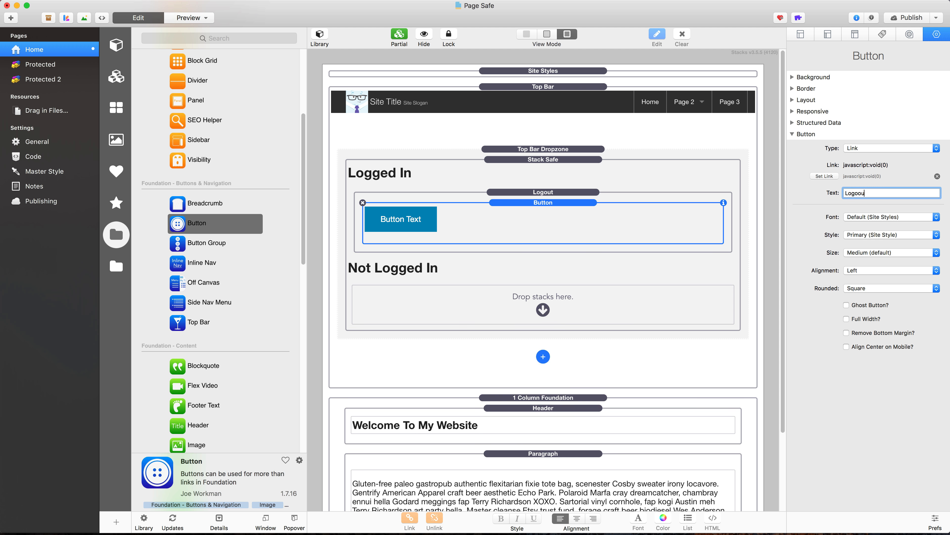
pyautogui.write('gout')
pyautogui.press('Return')
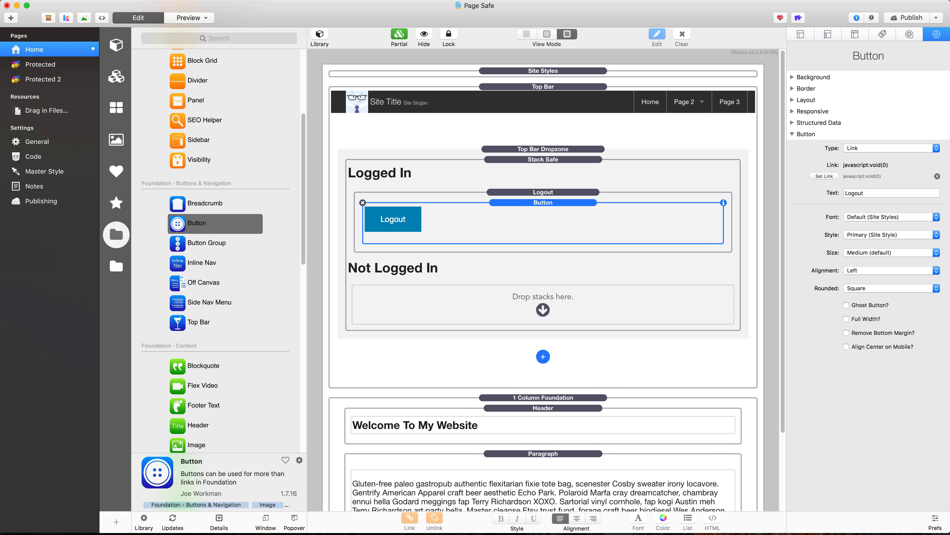
pyautogui.click(885, 148)
pyautogui.click(871, 184)
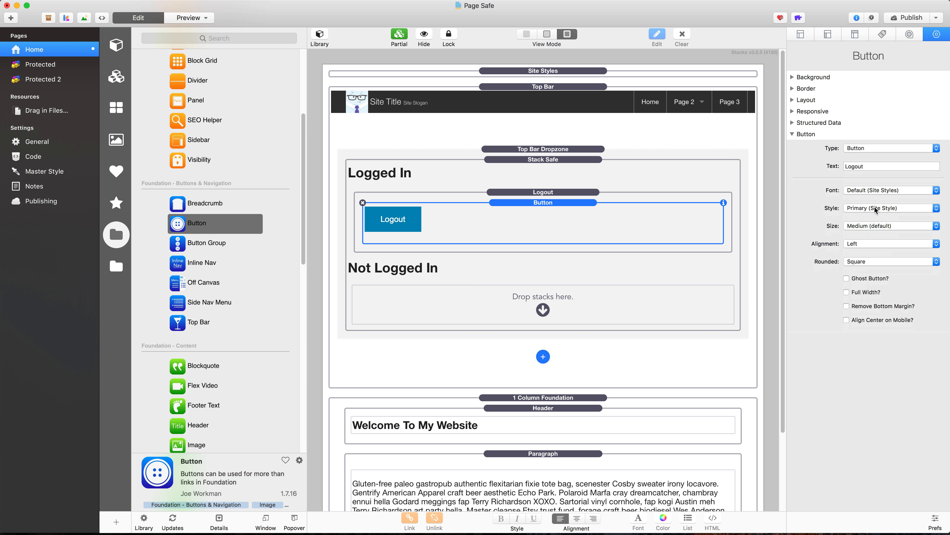
# Step: Set the Logout button's size to Tiny and its rounding to Round Corners
pyautogui.click(875, 226)
pyautogui.click(871, 209)
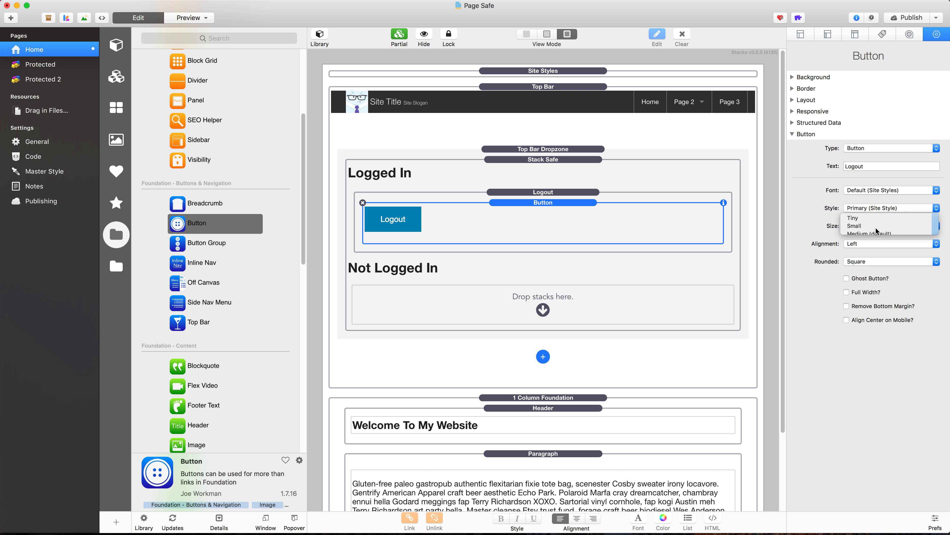
pyautogui.click(876, 260)
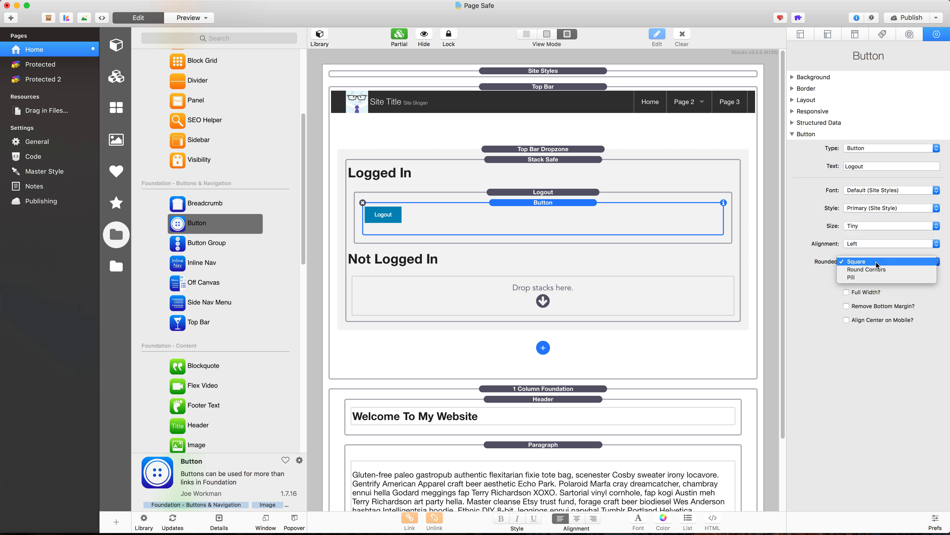
pyautogui.click(875, 269)
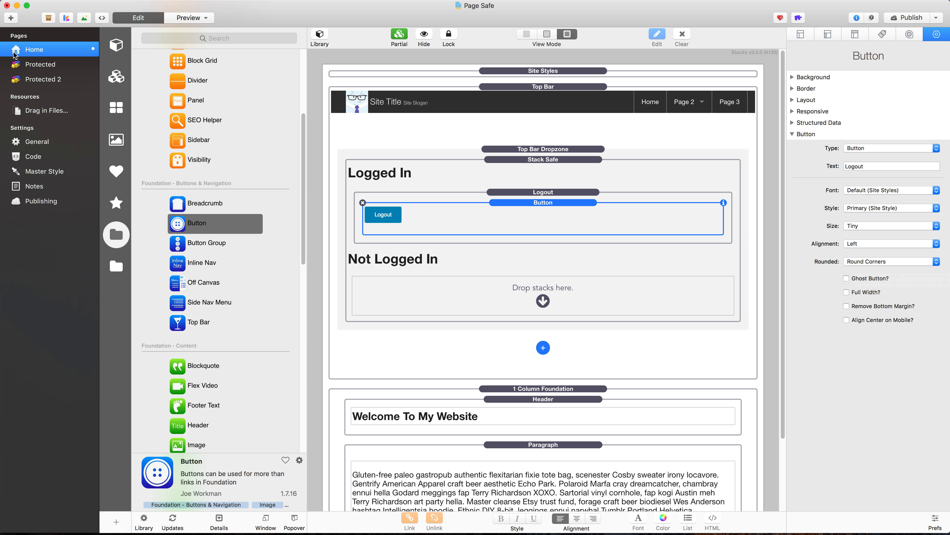
# Step: Duplicate the Home page as a new page named Login and set its folder to login
pyautogui.press('super+d')
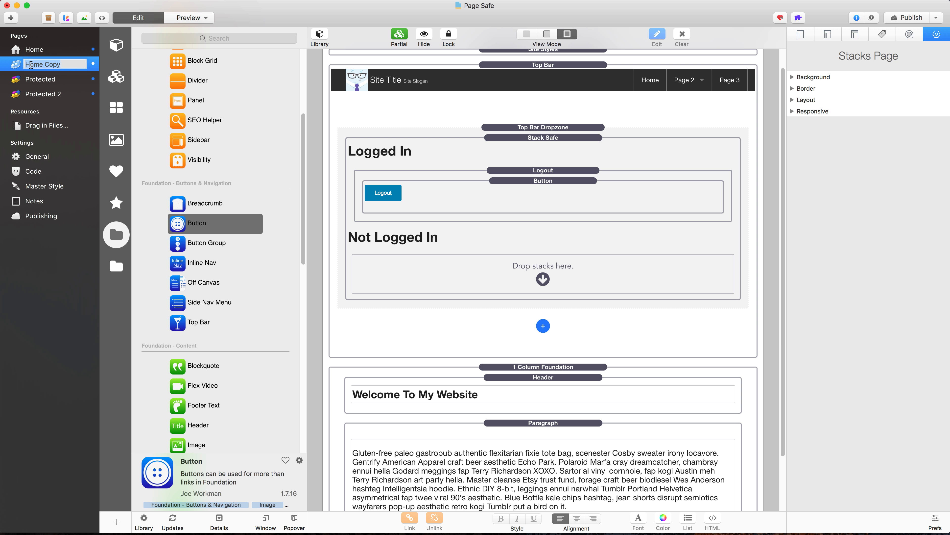
pyautogui.write('Login')
pyautogui.press('Return')
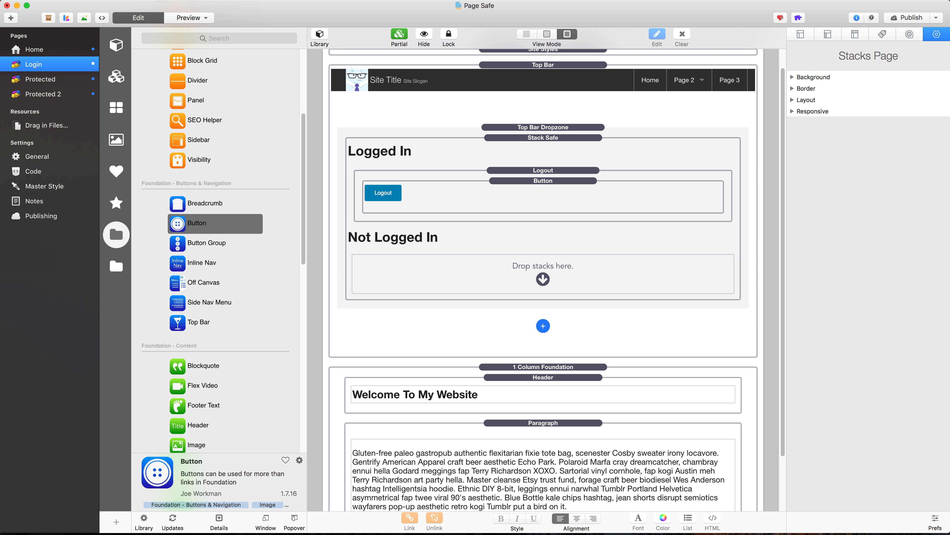
pyautogui.click(801, 34)
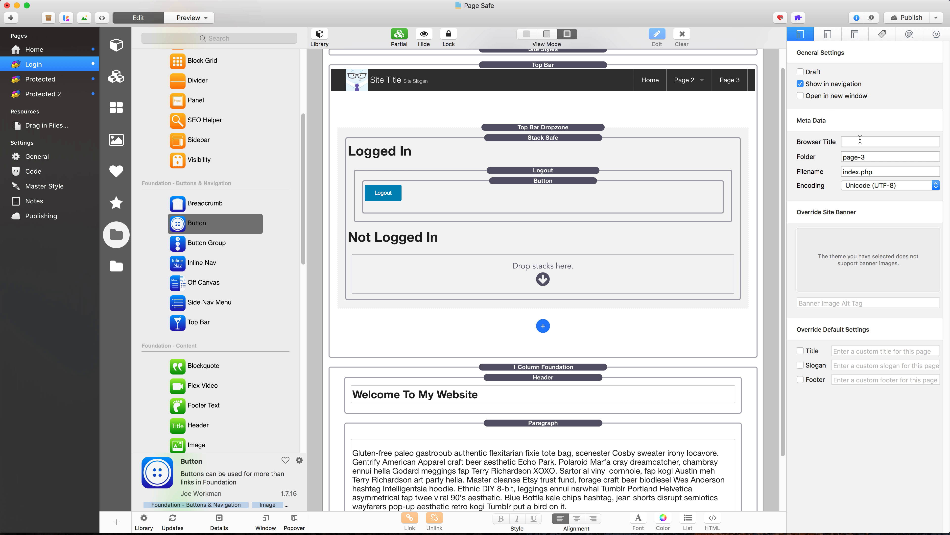
pyautogui.tripleClick(860, 156)
pyautogui.write('login')
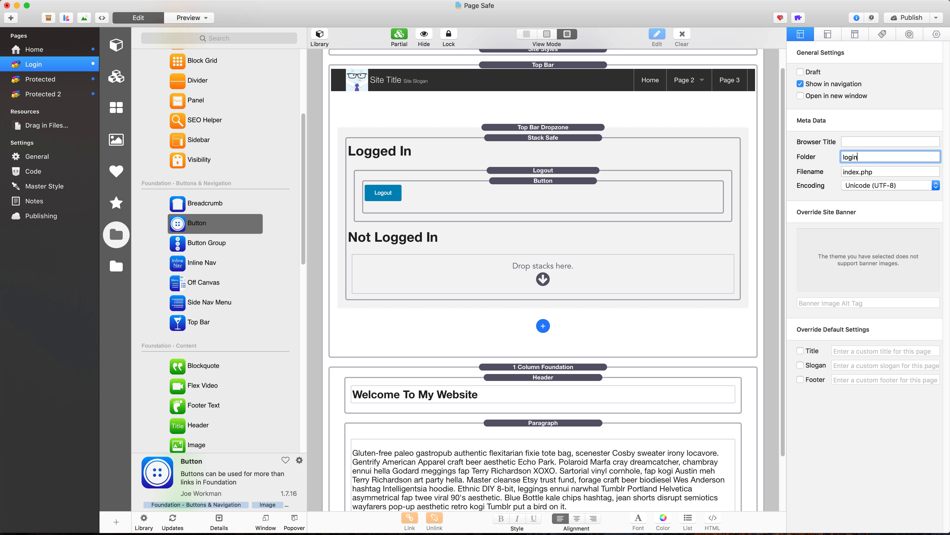
pyautogui.press('Tab')
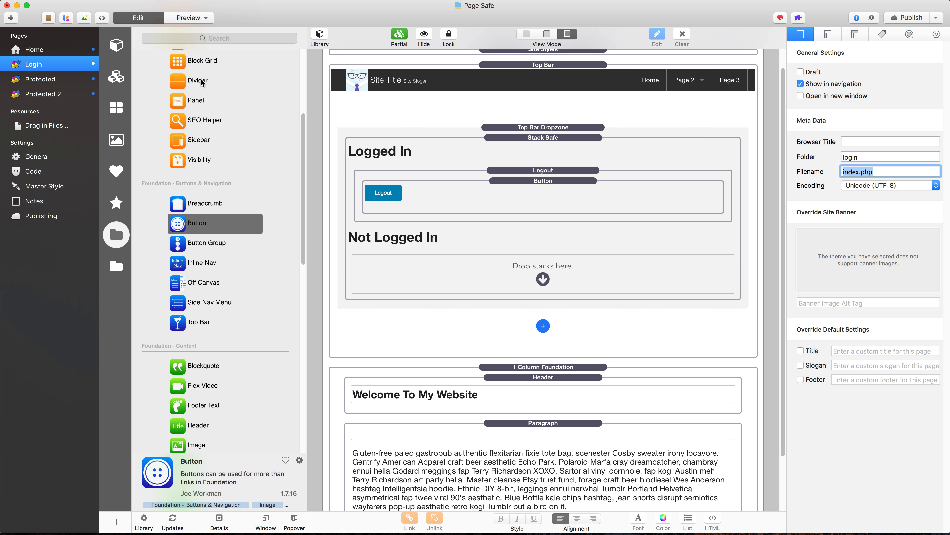
# Step: Delete the 1 Column Foundation, Top Bar and Site Styles stacks from the Login page
pyautogui.click(504, 364)
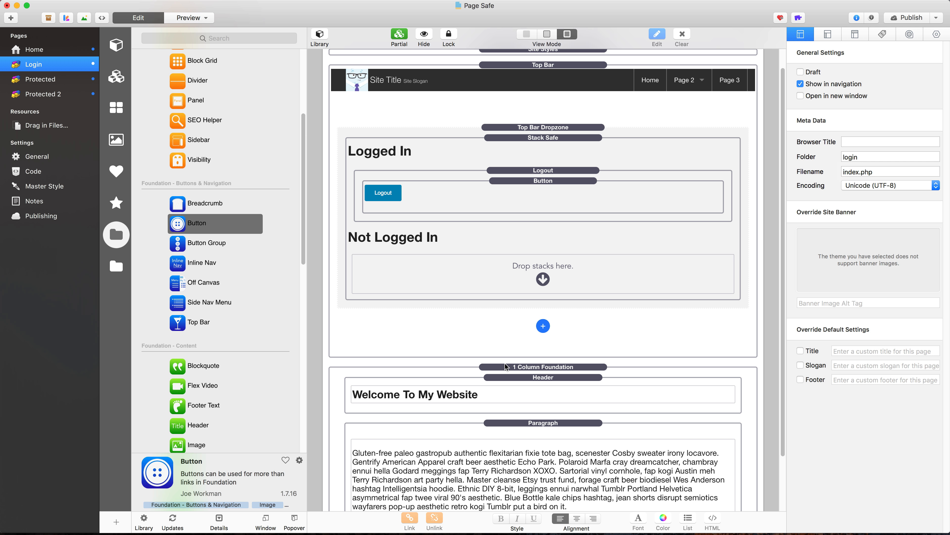
pyautogui.click(330, 367)
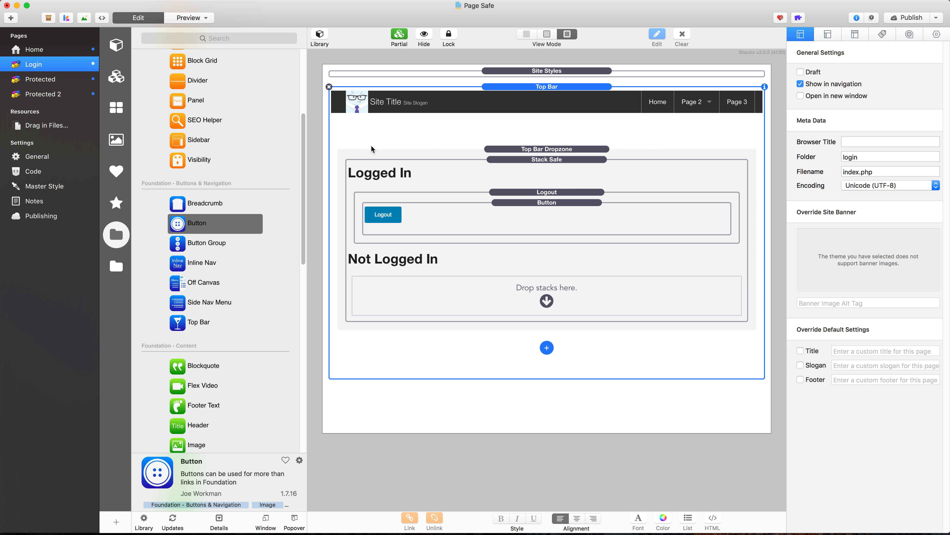
pyautogui.click(329, 86)
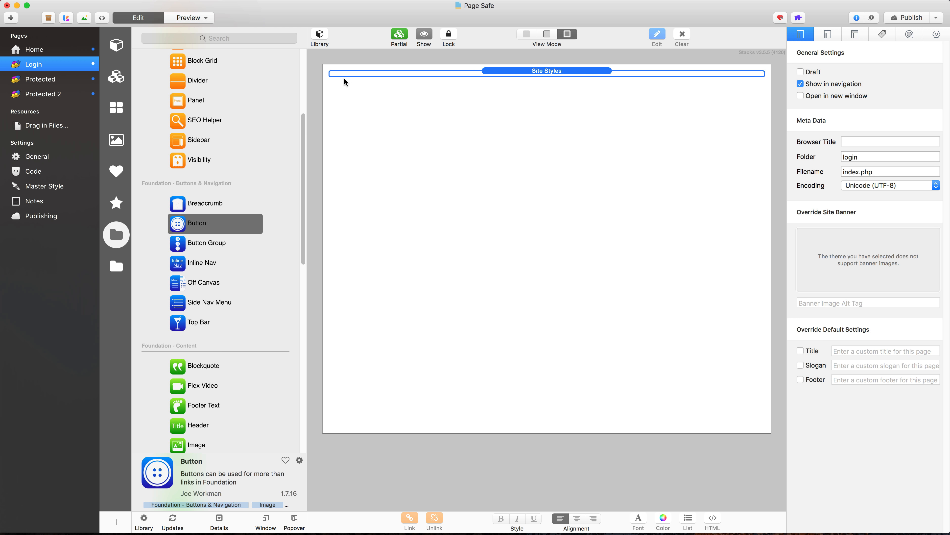
pyautogui.click(418, 42)
pyautogui.click(331, 72)
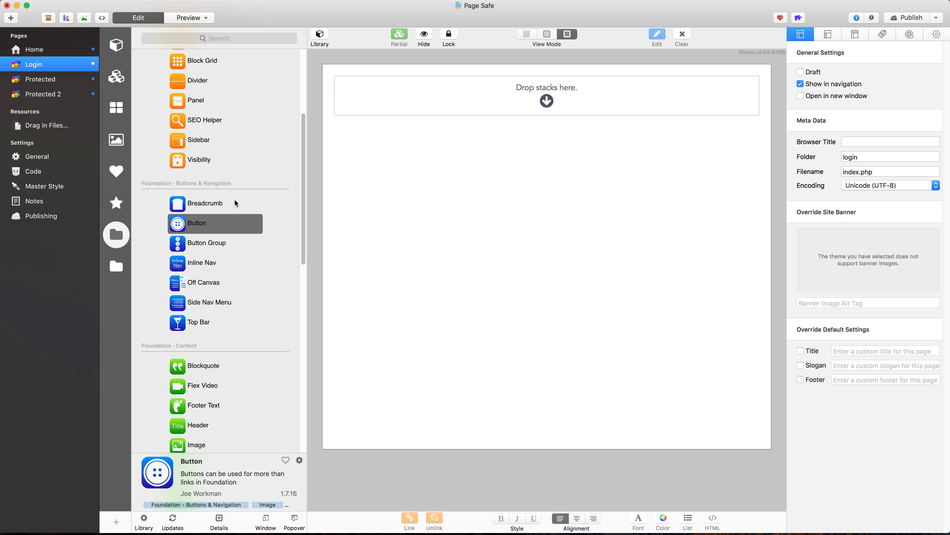
pyautogui.click(119, 265)
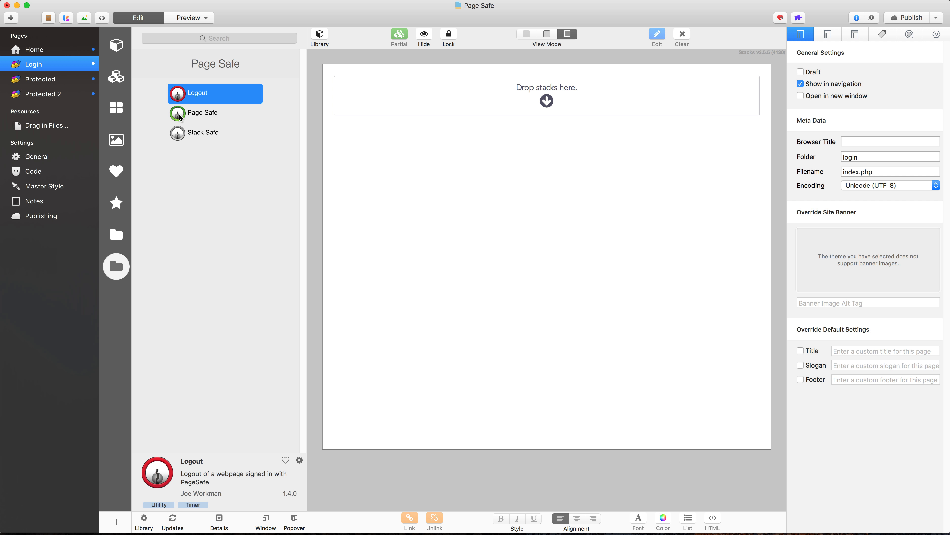
pyautogui.moveTo(193, 112); pyautogui.dragTo(468, 90)
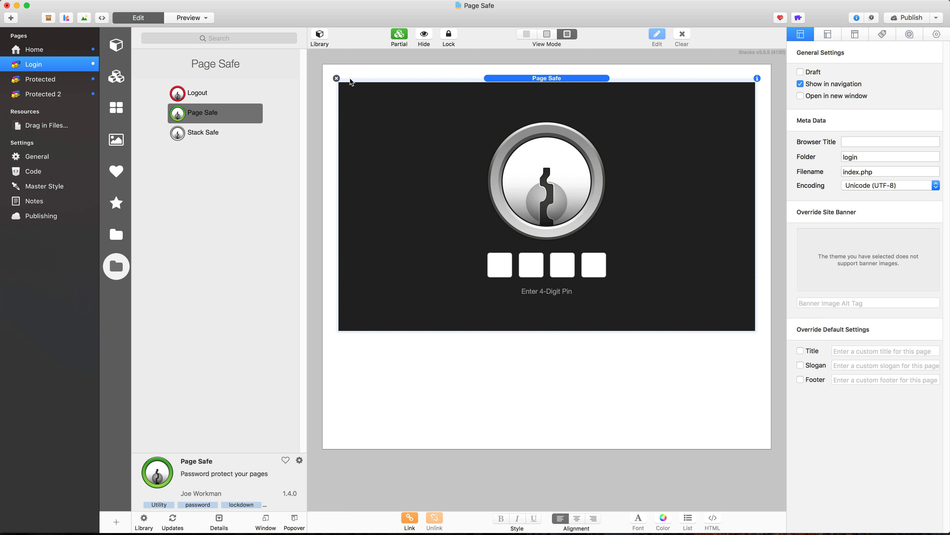
pyautogui.click(337, 79)
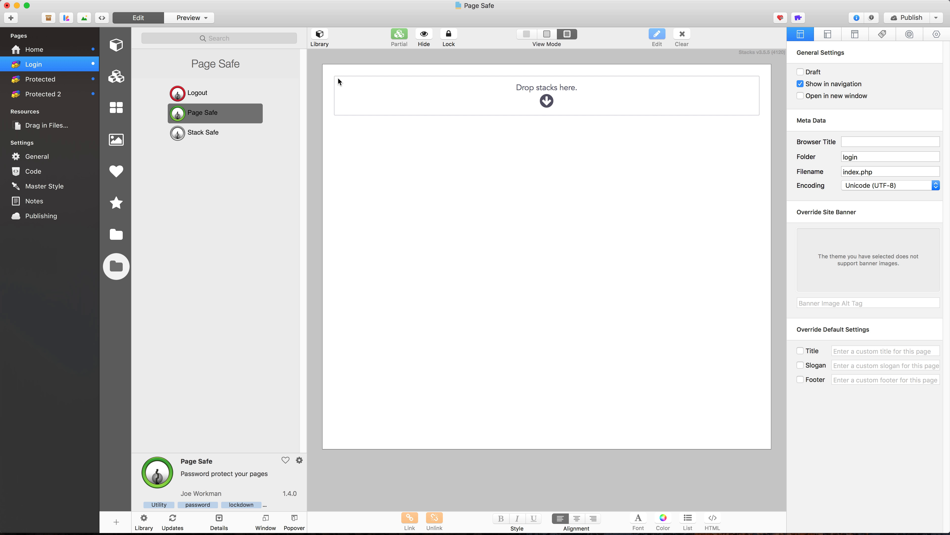
# Step: Add the Page Safe partial to the empty Login page, and open the partial's Page Safe settings to check its passcodes
pyautogui.click(115, 78)
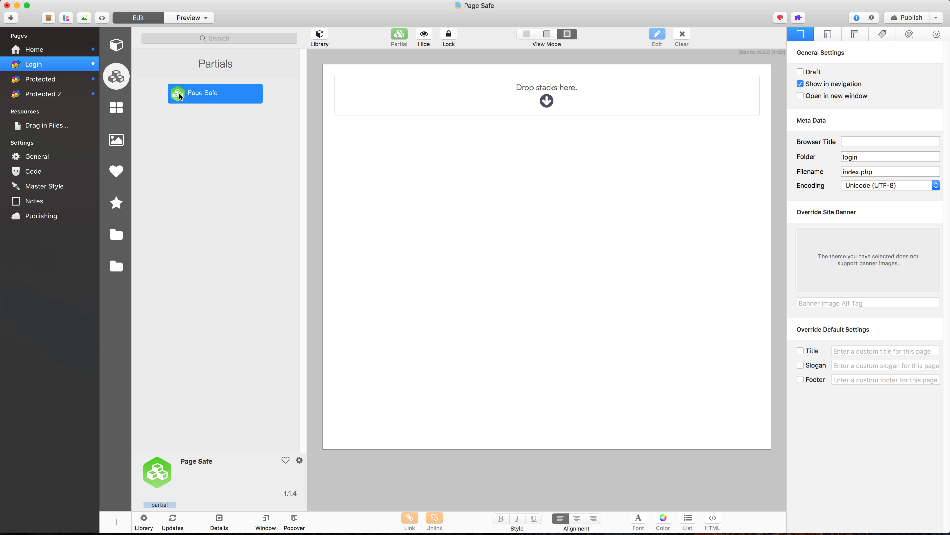
pyautogui.moveTo(180, 96); pyautogui.dragTo(487, 96)
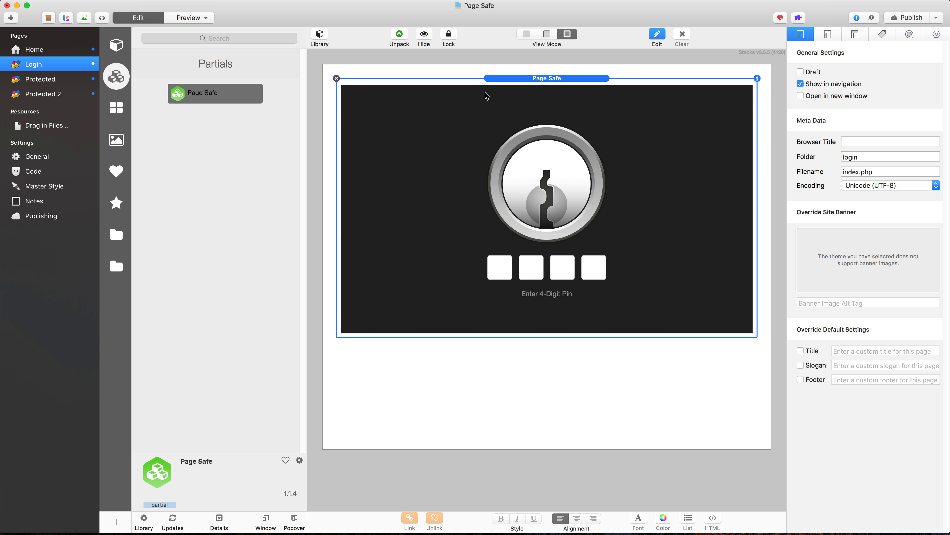
pyautogui.doubleClick(555, 149)
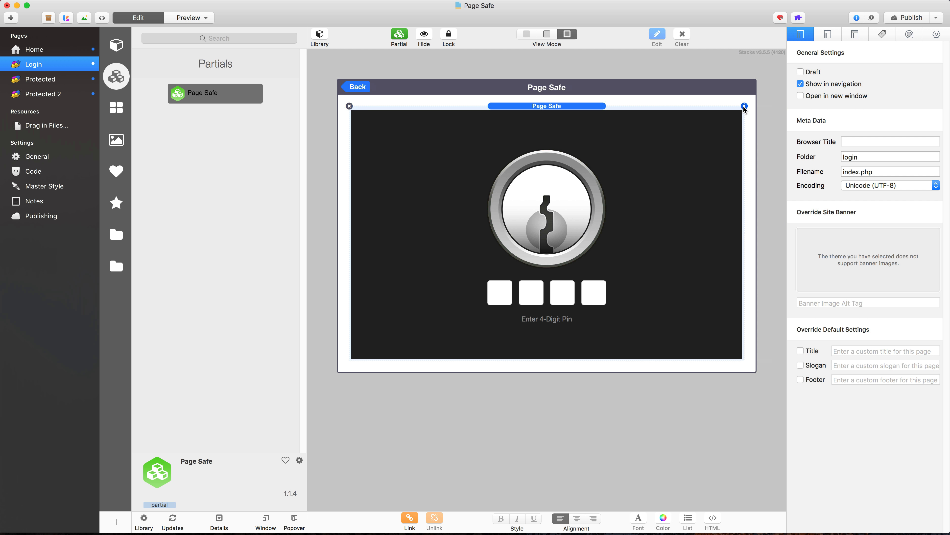
pyautogui.click(745, 106)
pyautogui.click(862, 163)
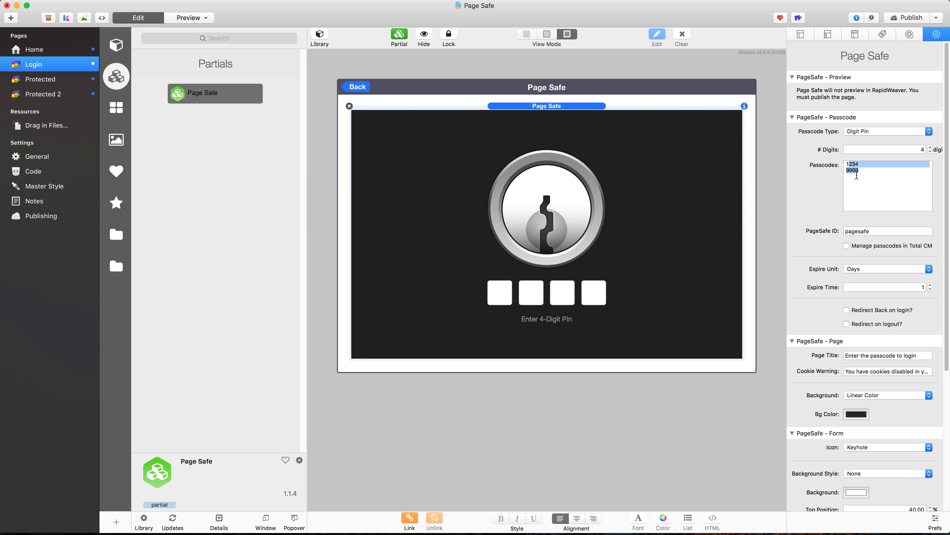
pyautogui.click(860, 169)
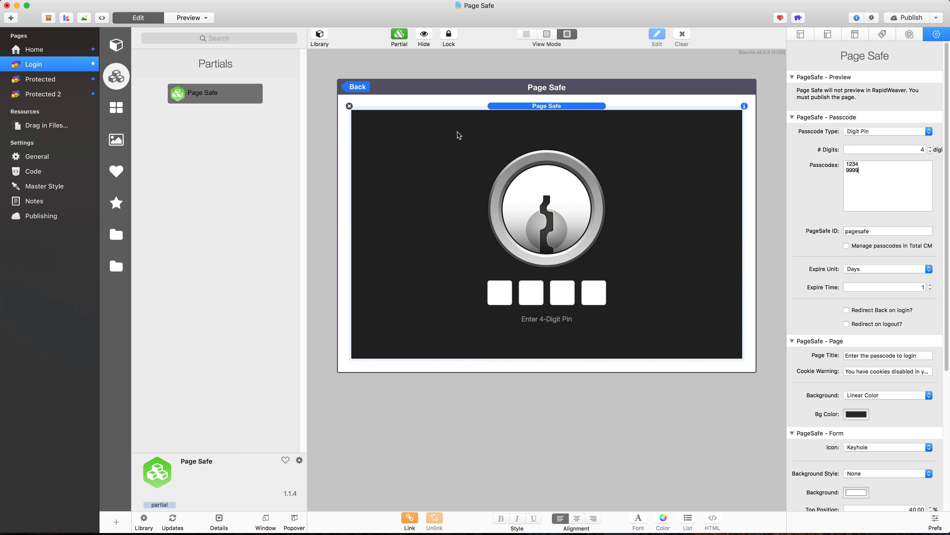
# Step: Leave the Page Safe partial and, on the Home page, copy the Logout button into Stack Safe's Not Logged In area
pyautogui.click(368, 86)
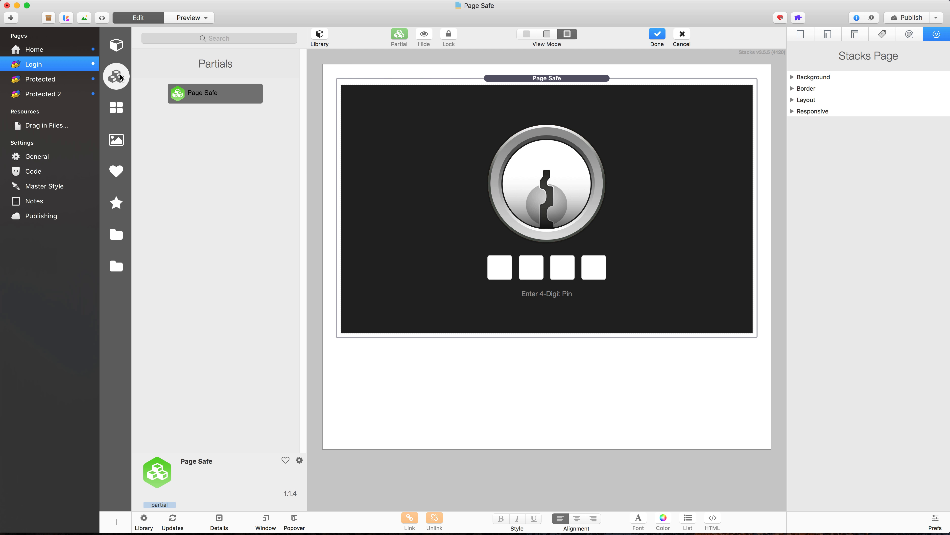
pyautogui.click(61, 49)
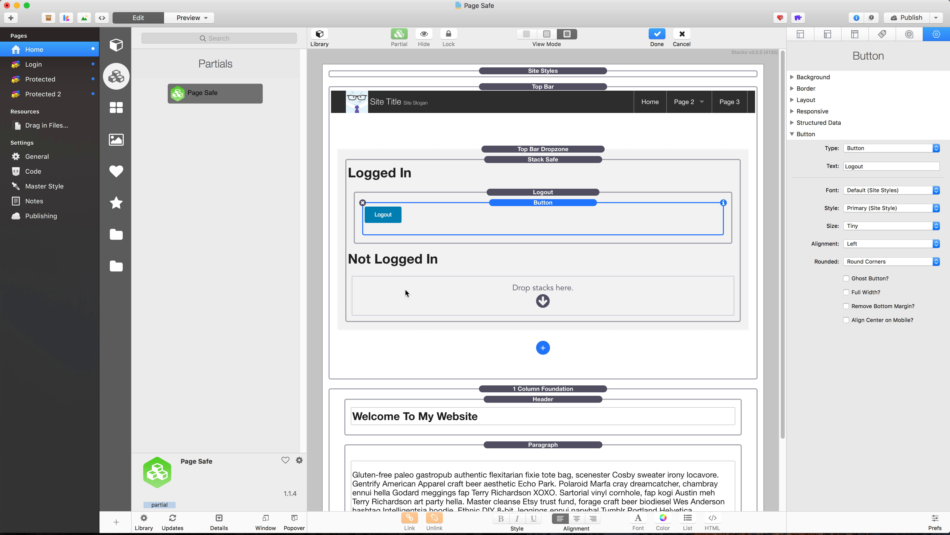
pyautogui.moveTo(527, 204); pyautogui.dragTo(520, 292)
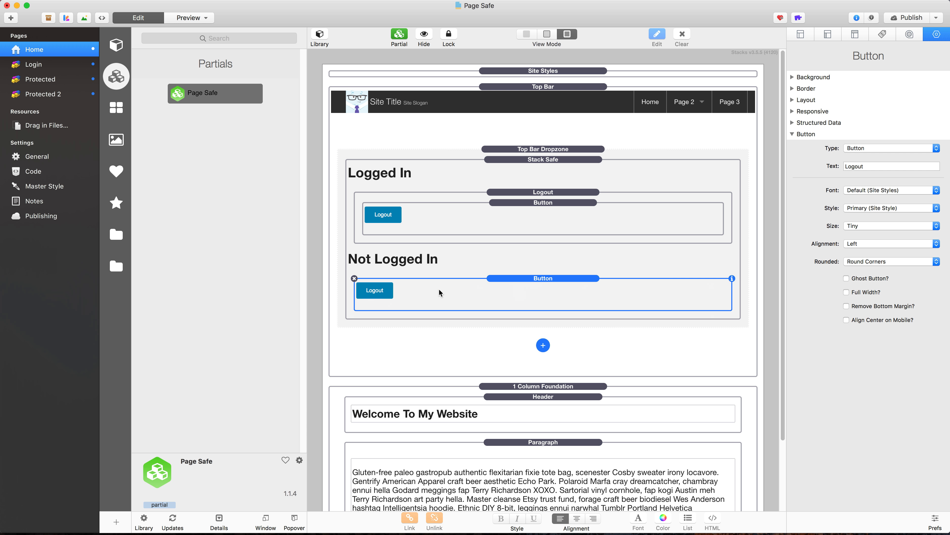
# Step: Change the copied button's type to Link and link it to the Login page
pyautogui.click(893, 148)
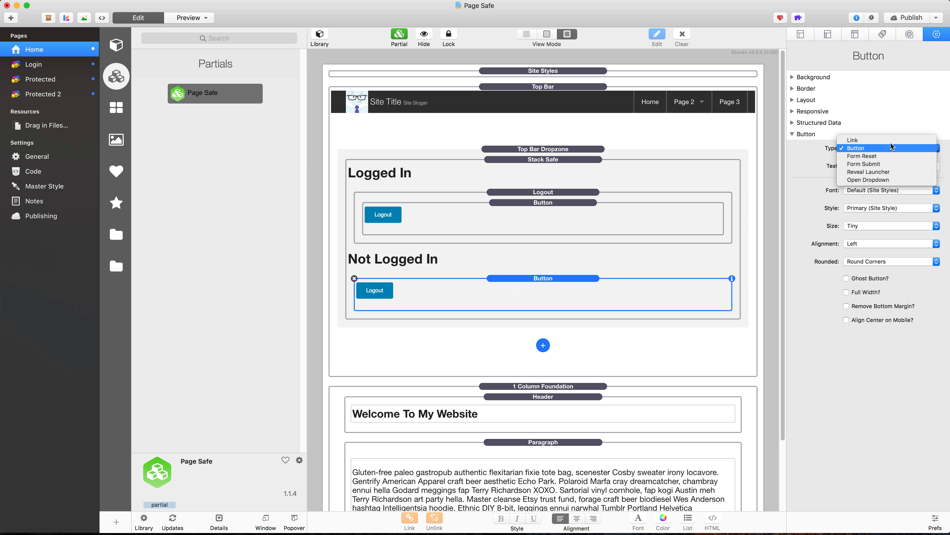
pyautogui.click(889, 140)
pyautogui.click(824, 176)
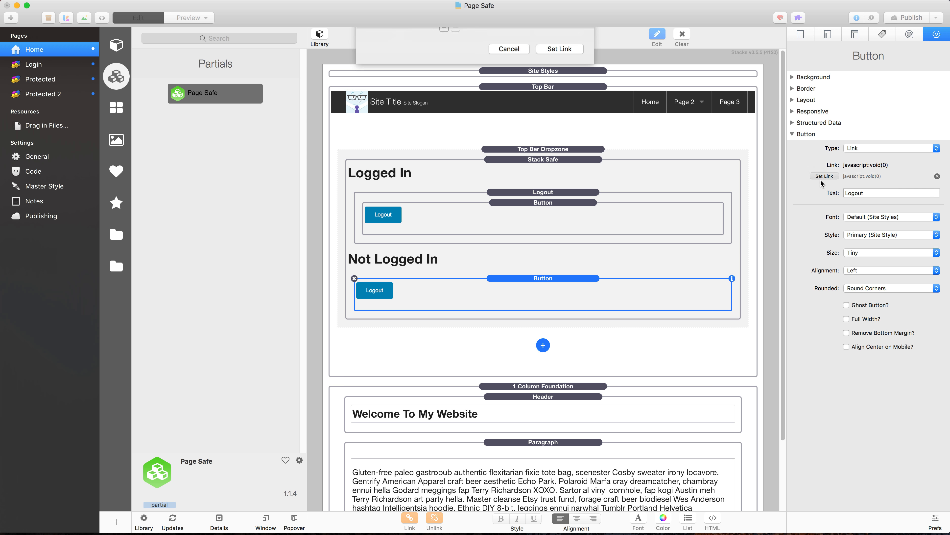
pyautogui.click(398, 42)
pyautogui.moveTo(378, 56)
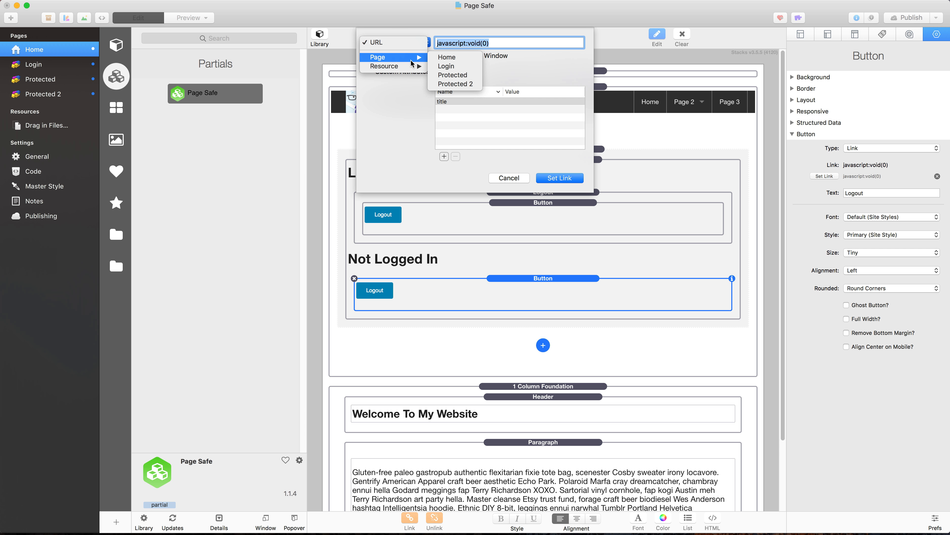
pyautogui.click(445, 67)
pyautogui.click(563, 179)
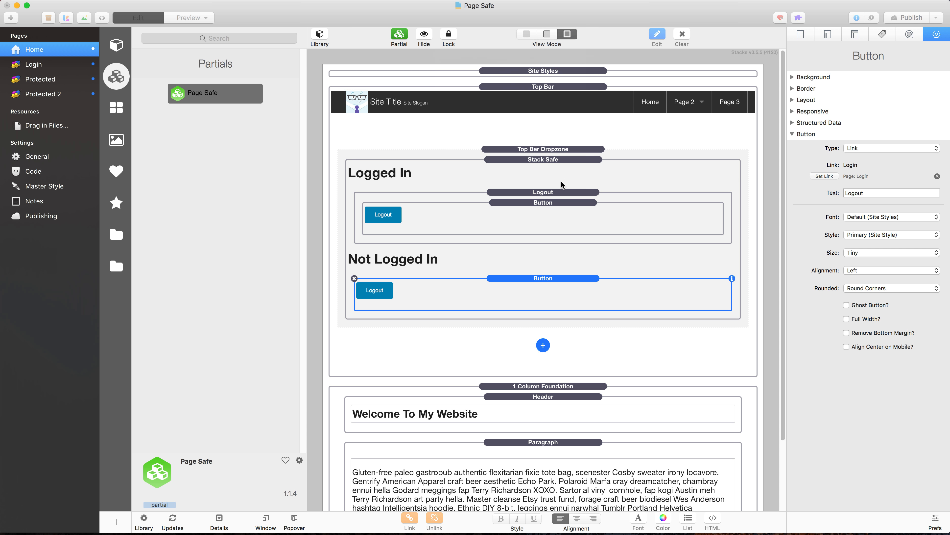
# Step: Set the text of the Not Logged In button to Login
pyautogui.doubleClick(863, 194)
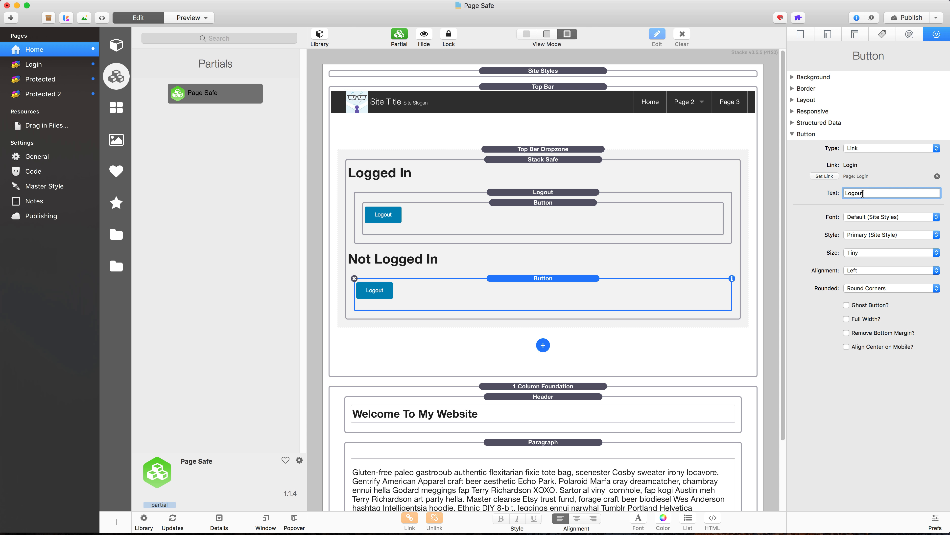
pyautogui.write('Log')
pyautogui.press('Return')
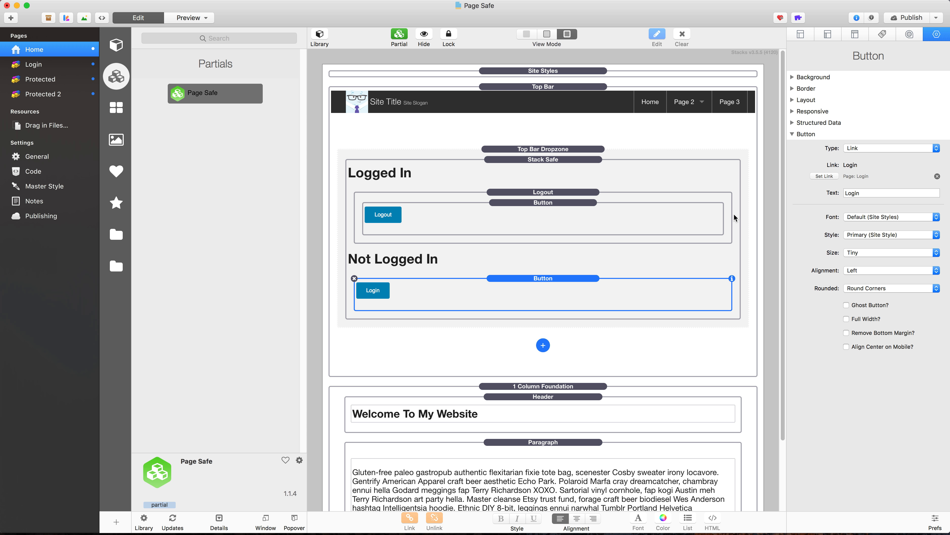
# Step: Turn the Home page's Top Bar stack into a partial titled Top Bar and return to the page
pyautogui.click(541, 88)
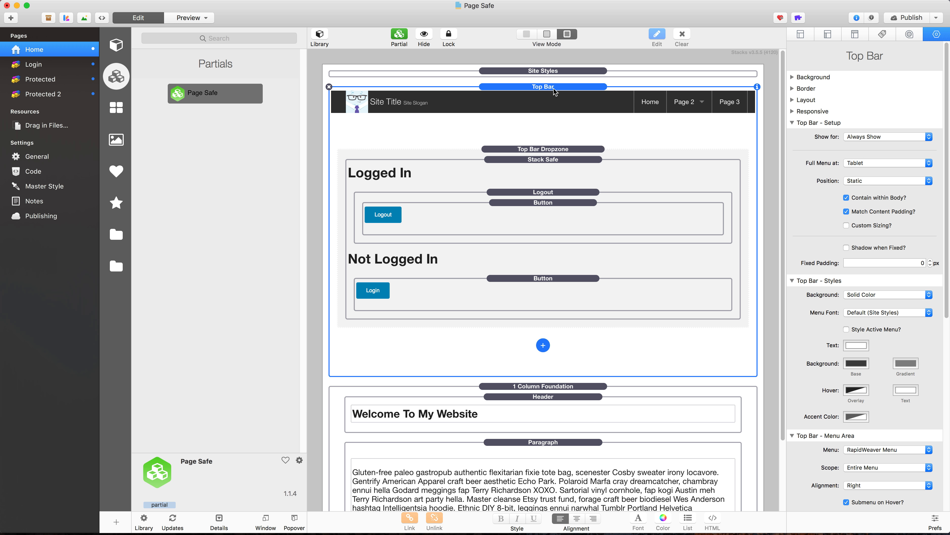
pyautogui.click(399, 35)
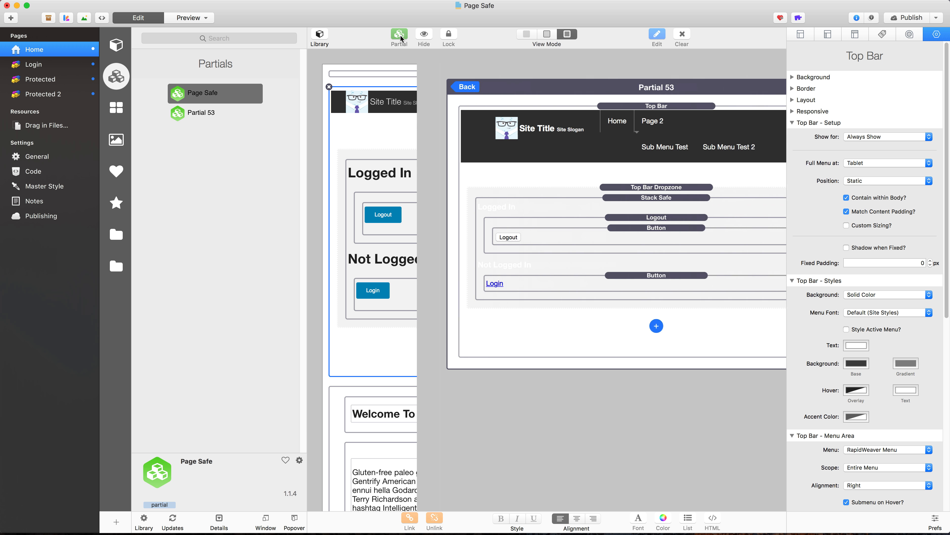
pyautogui.tripleClick(869, 91)
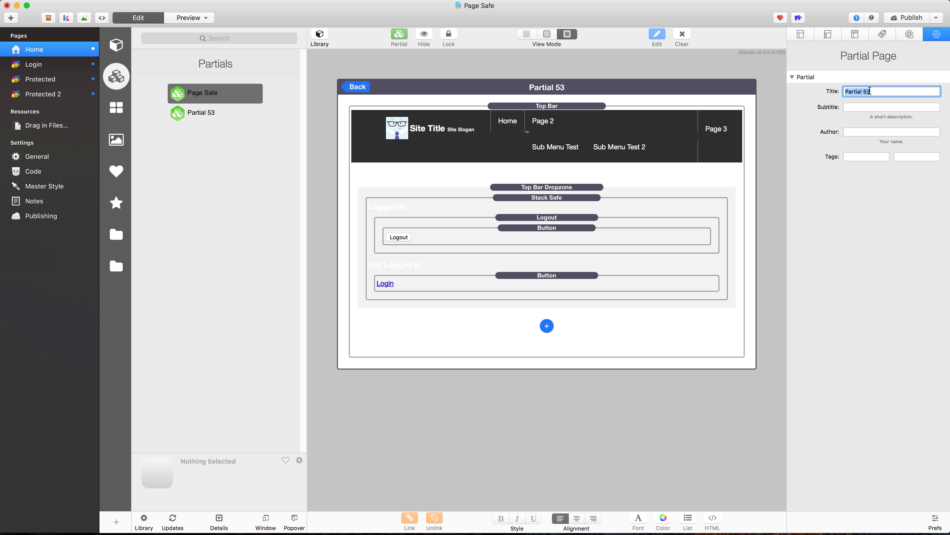
pyautogui.write('Top Bar')
pyautogui.press('Tab')
pyautogui.click(351, 89)
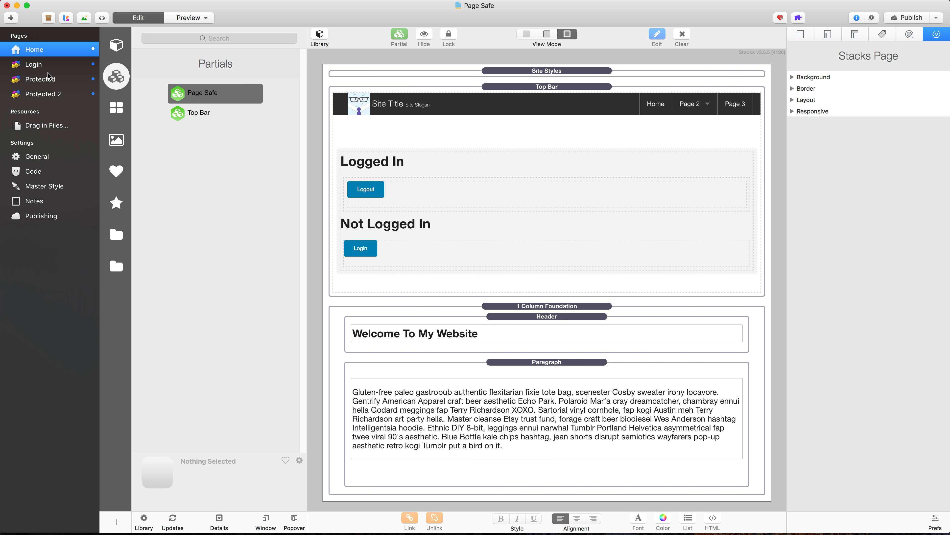
# Step: On the Protected page, replace the existing Top Bar stack with the Top Bar partial below Site Styles
pyautogui.click(44, 80)
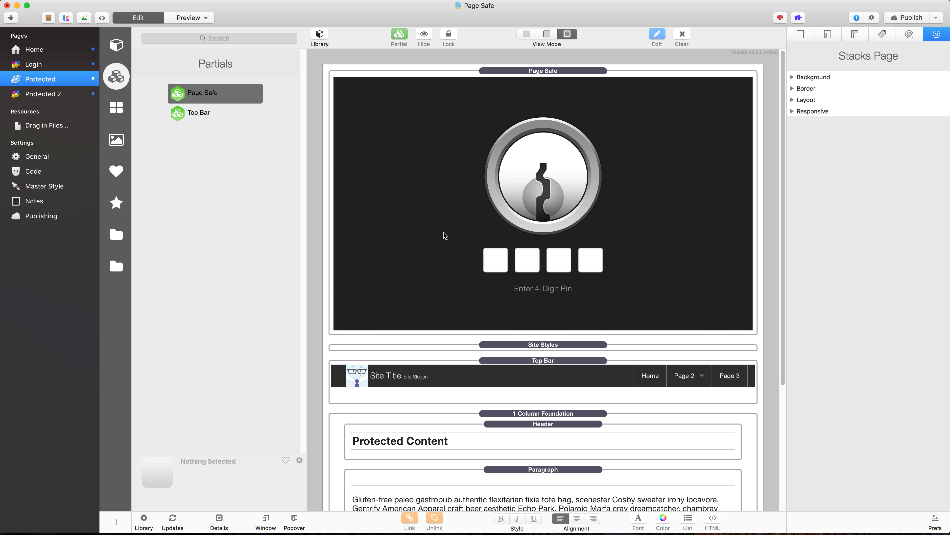
pyautogui.scroll(-2, 441, 311)
pyautogui.click(509, 334)
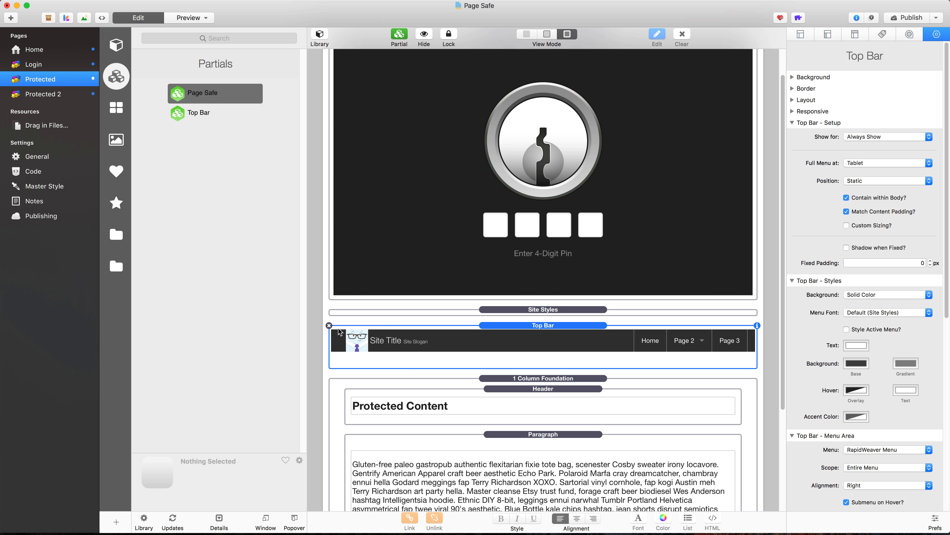
pyautogui.click(329, 326)
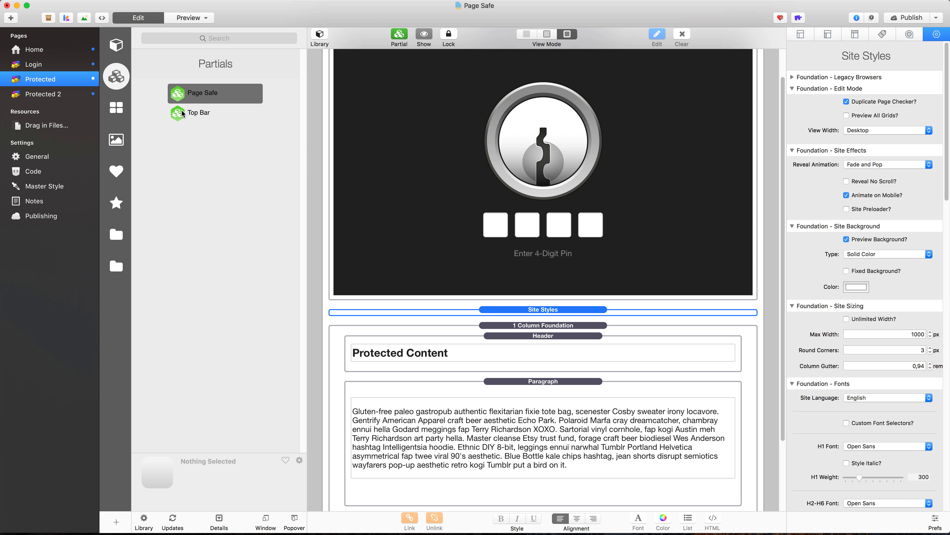
pyautogui.moveTo(184, 113); pyautogui.dragTo(415, 325)
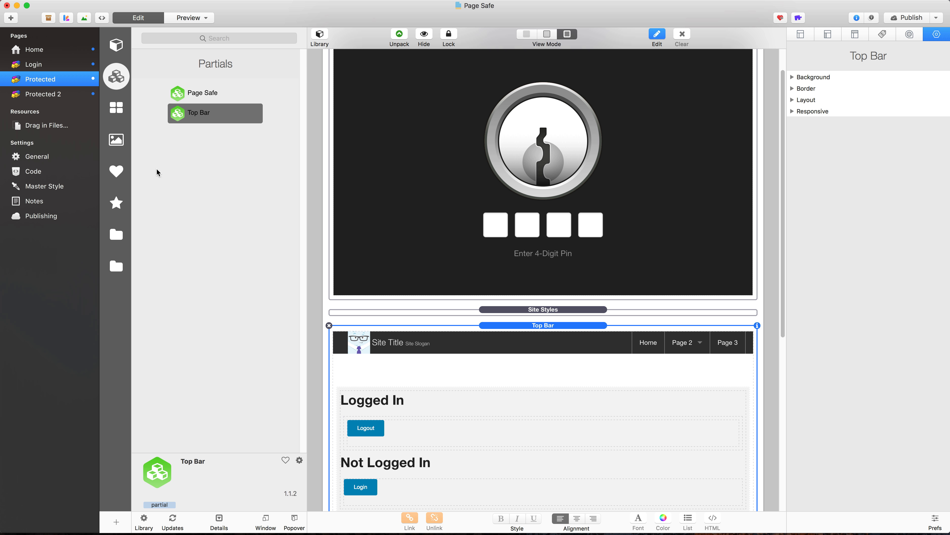
# Step: On the Protected 2 page, replace the existing Top Bar stack with the Top Bar partial below Site Styles
pyautogui.click(34, 94)
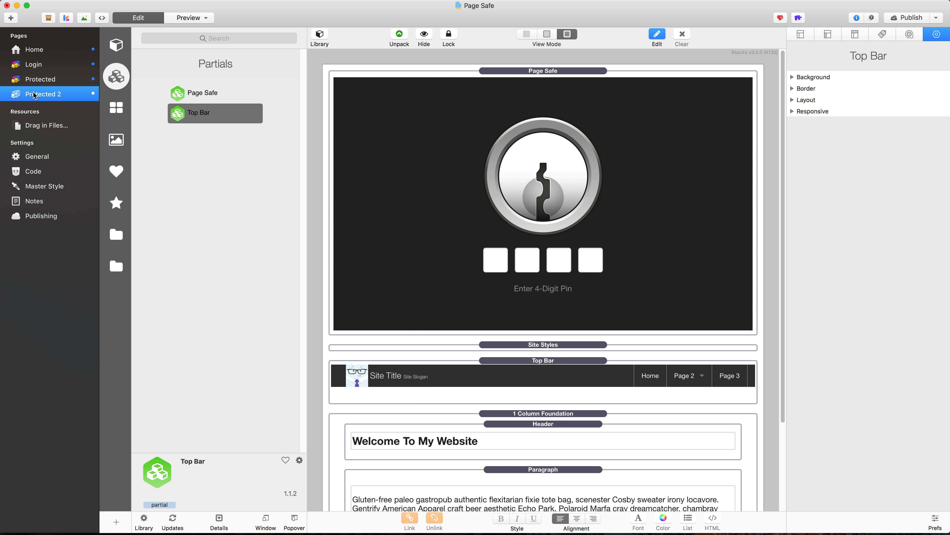
pyautogui.click(341, 369)
pyautogui.press('Delete')
pyautogui.moveTo(183, 119); pyautogui.dragTo(416, 363)
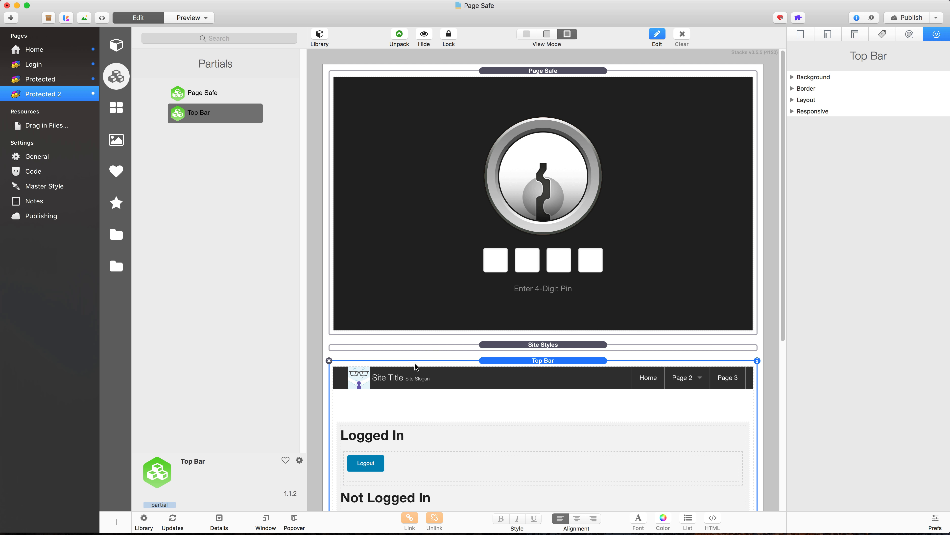
# Step: Publish the site, switch to Firefox and reload the rapidweavertutorial.com home page
pyautogui.click(914, 19)
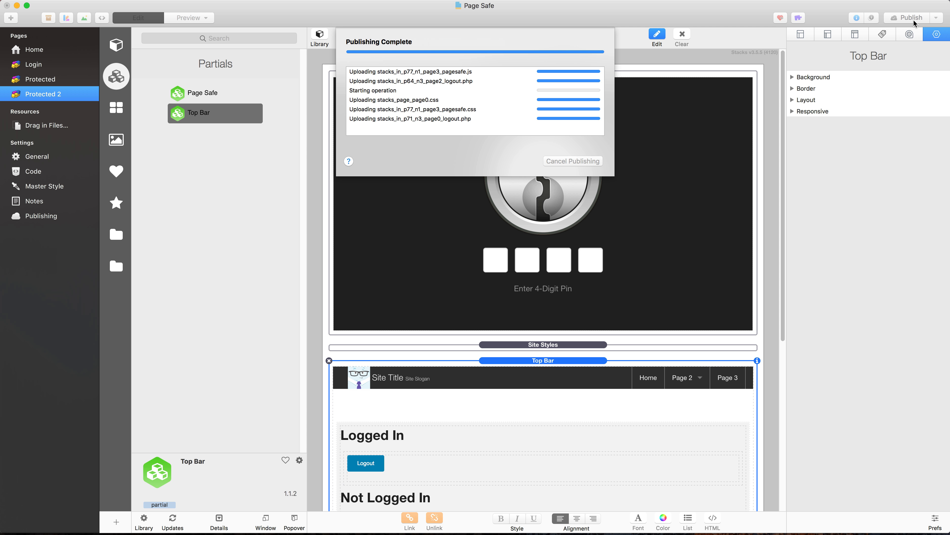
pyautogui.press('super+space')
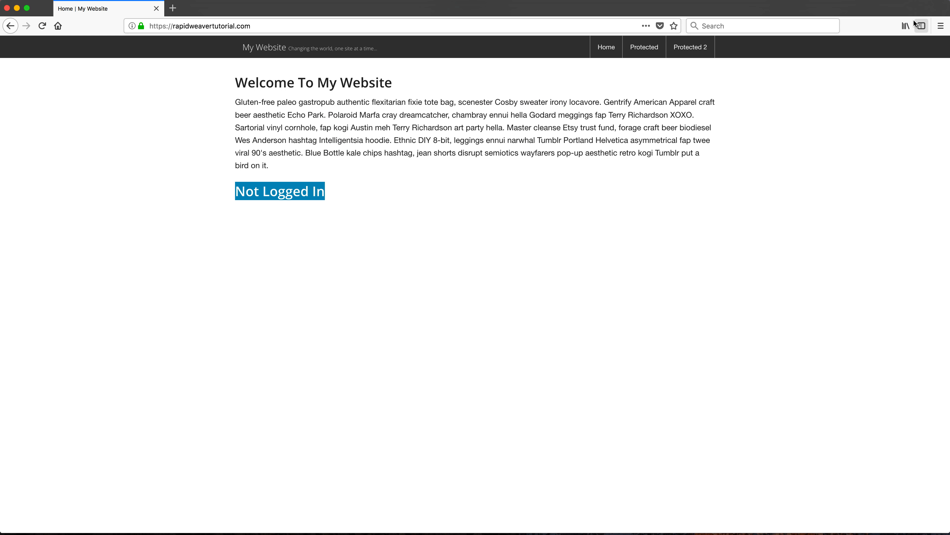
pyautogui.click(418, 68)
pyautogui.press('super+r')
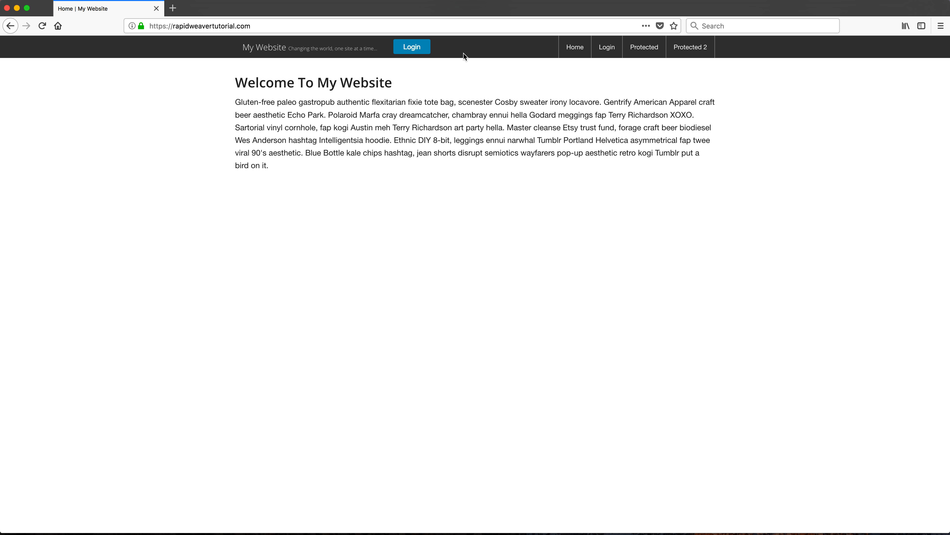
# Step: Open the login page through the site's Login button and enter the PIN
pyautogui.click(413, 48)
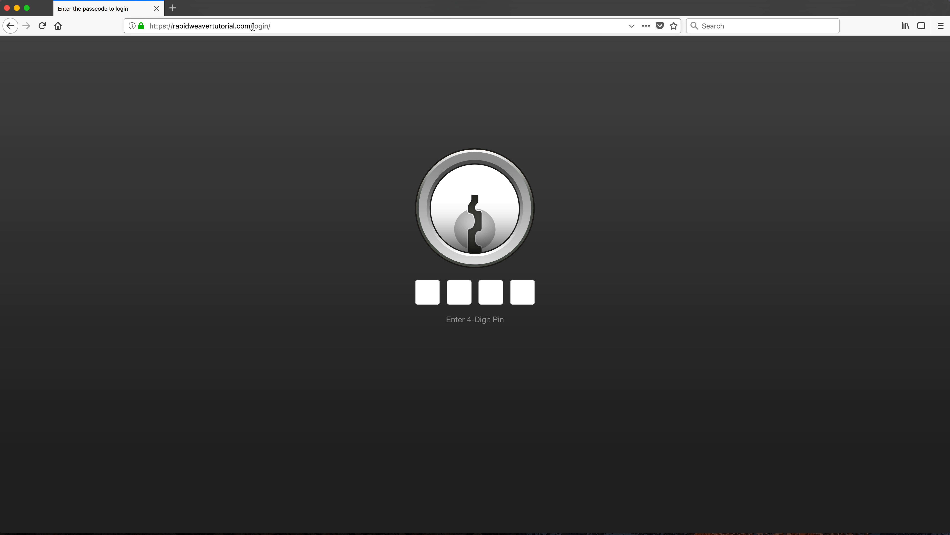
pyautogui.moveTo(254, 25); pyautogui.dragTo(278, 25)
pyautogui.click(429, 283)
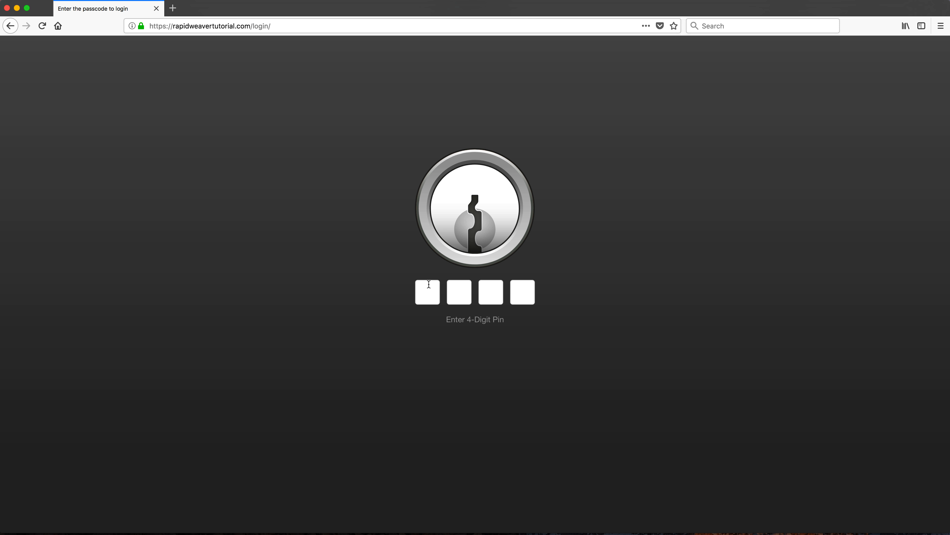
pyautogui.write('1')
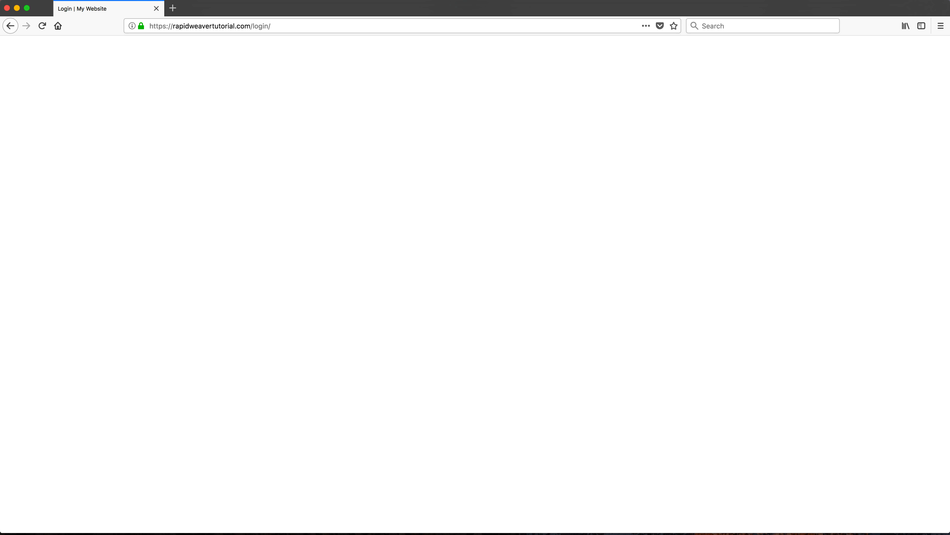
# Step: Switch to RapidWeaver and enable Redirect Back on login in the Page Safe partial on the Login page
pyautogui.press('super+space')
pyautogui.write('r')
pyautogui.press('Return')
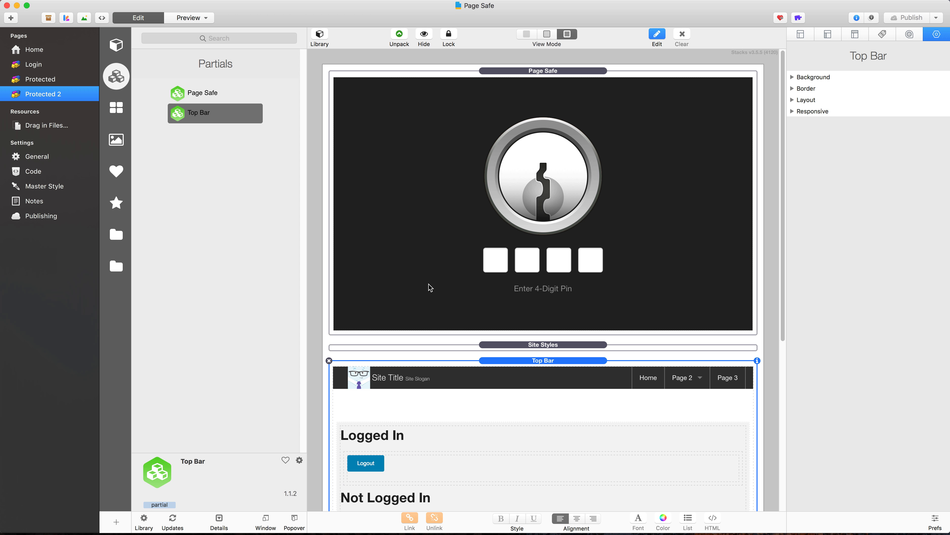
pyautogui.click(31, 65)
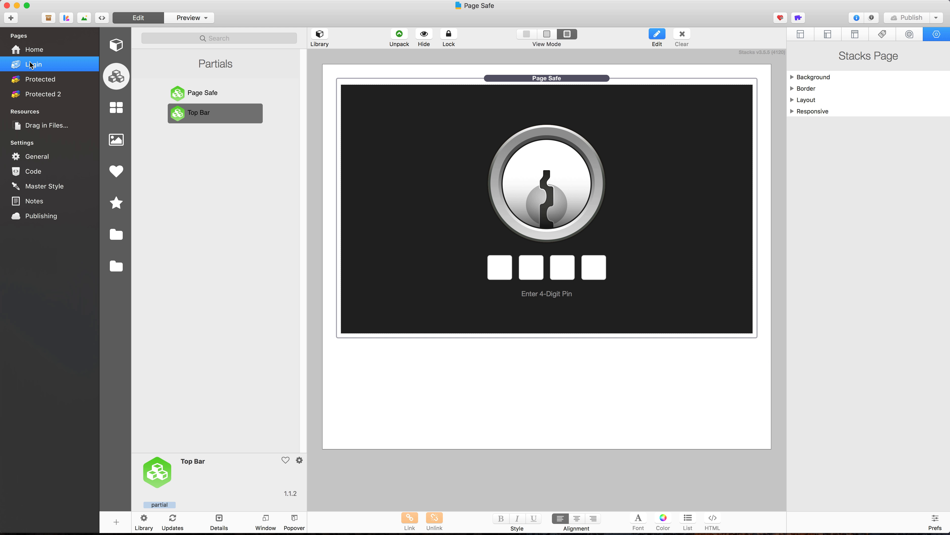
pyautogui.doubleClick(522, 139)
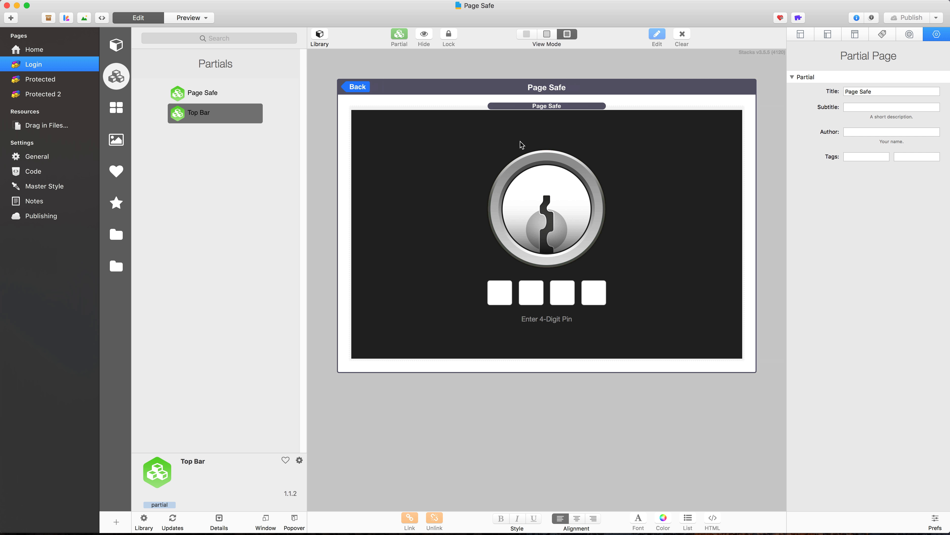
pyautogui.click(550, 109)
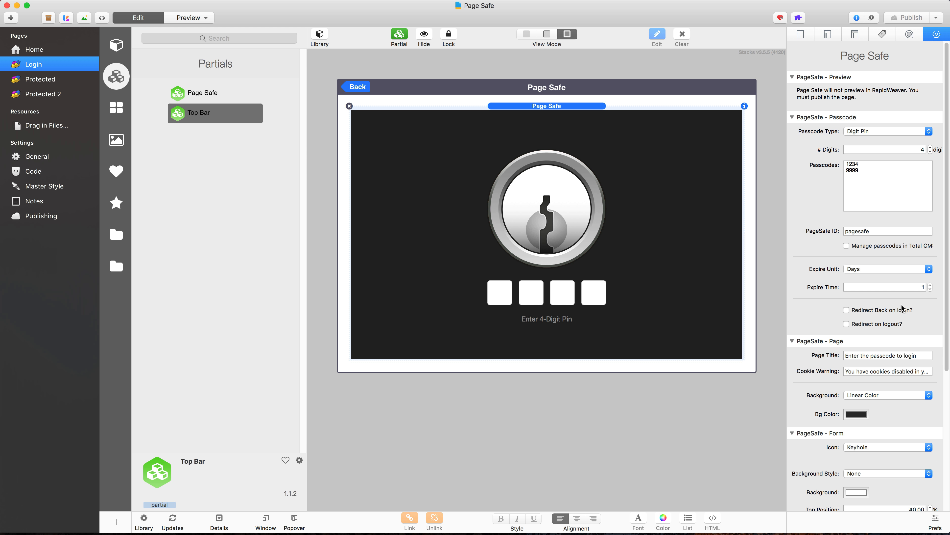
pyautogui.click(847, 310)
# Step: Publish the updated site and switch to Firefox
pyautogui.click(907, 18)
pyautogui.press('super+space')
pyautogui.write('firefox')
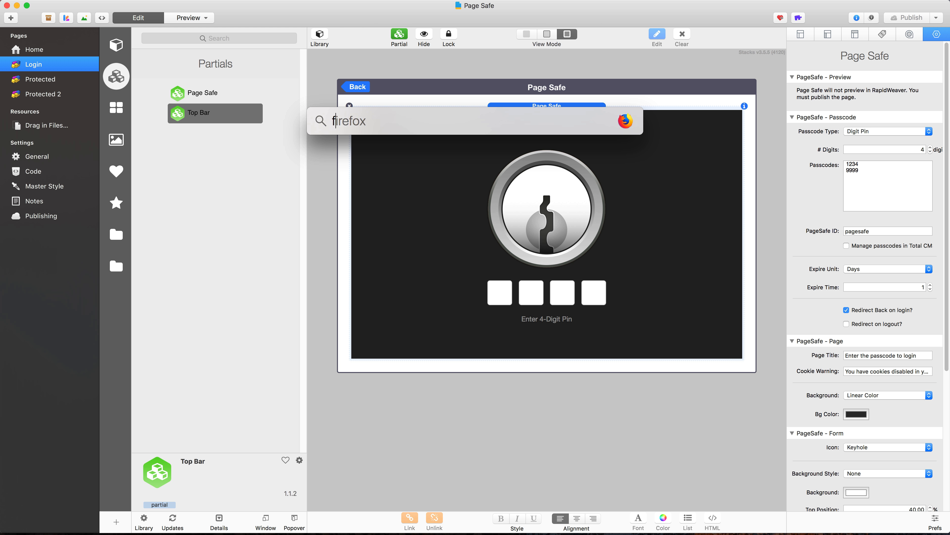
pyautogui.press('Return')
# Step: Load the site's home page by removing the login/ folder from the address
pyautogui.click(259, 26)
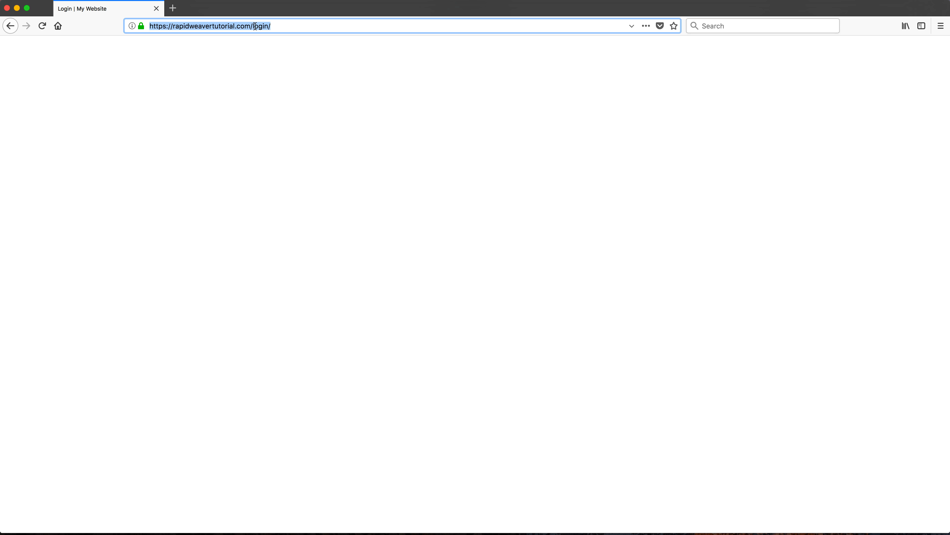
pyautogui.click(255, 27)
pyautogui.press('Delete')
pyautogui.press('Delete')
pyautogui.press('Delete')
pyautogui.press('Delete')
pyautogui.press('Delete')
pyautogui.press('Delete')
pyautogui.press('Return')
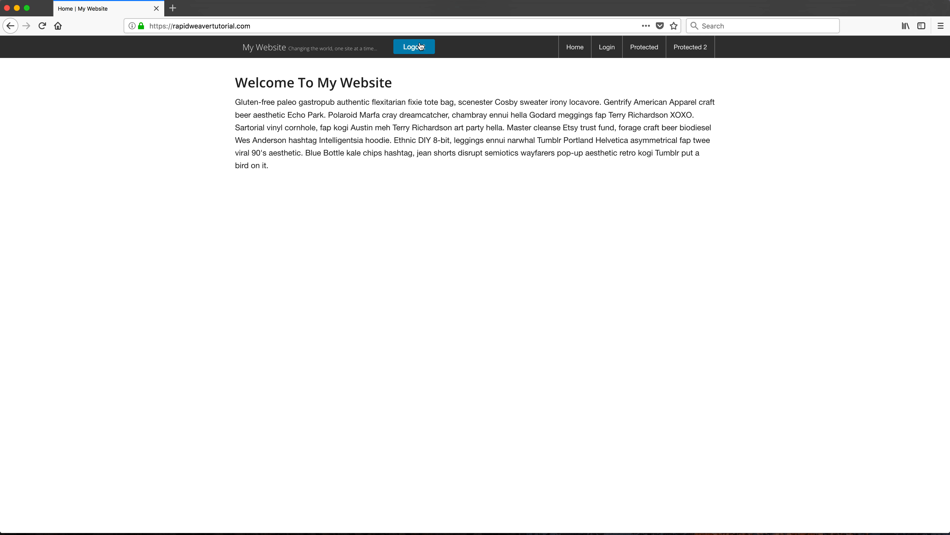
# Step: Log out of the site, reopen the login page from the Login button and enter the PIN
pyautogui.click(418, 51)
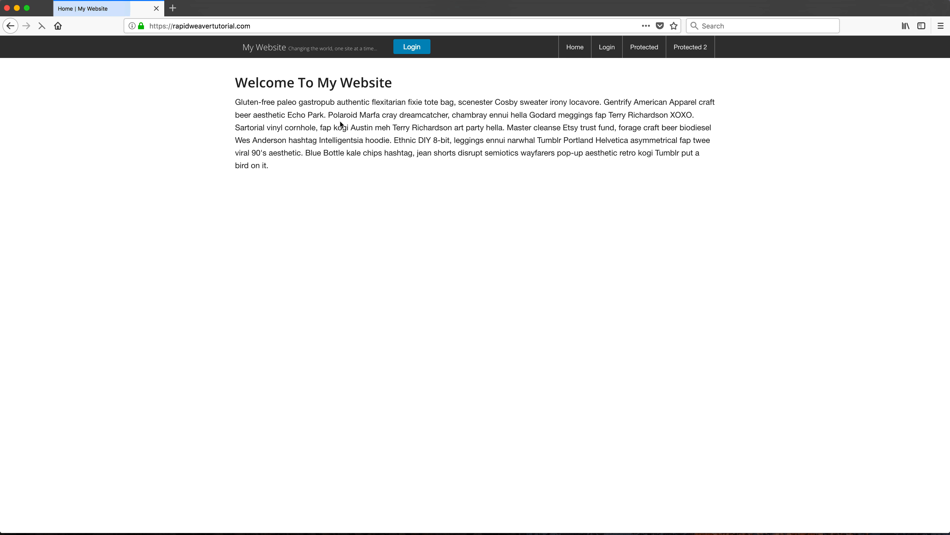
pyautogui.click(416, 47)
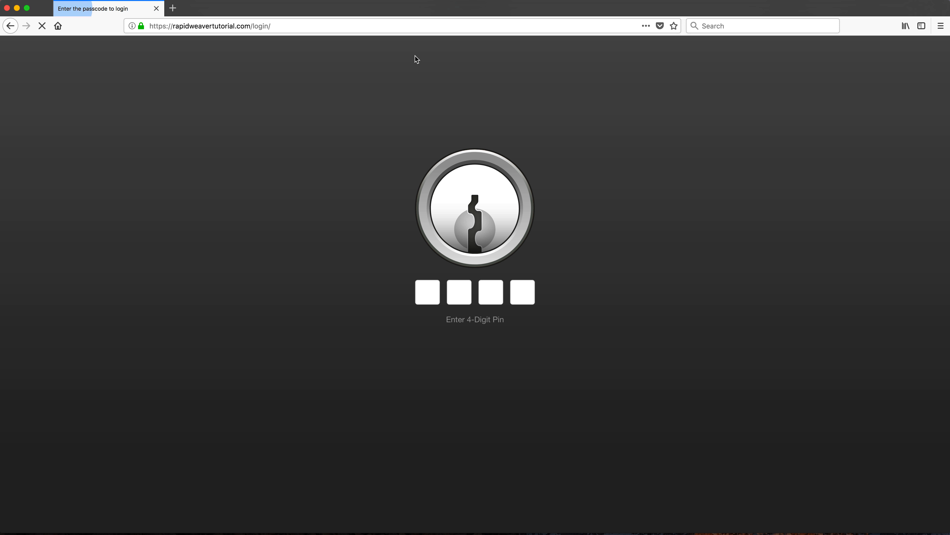
pyautogui.write('••••')
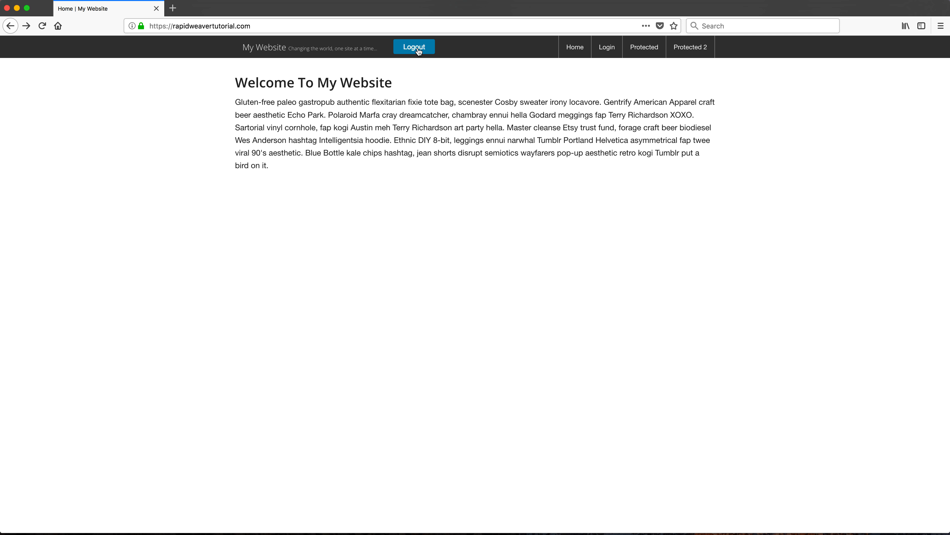
# Step: View the Protected and Protected 2 pages, then return to the Protected page and log out from the top bar
pyautogui.click(648, 54)
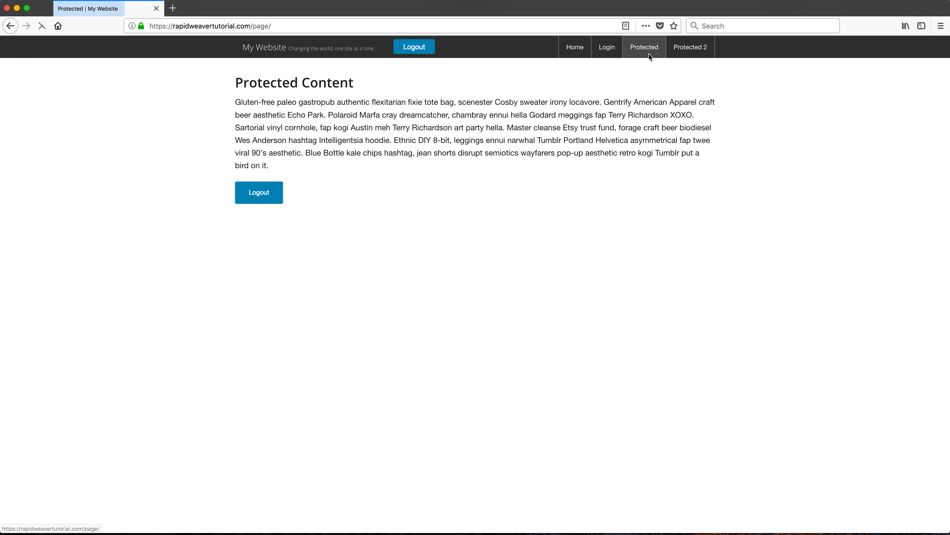
pyautogui.click(703, 47)
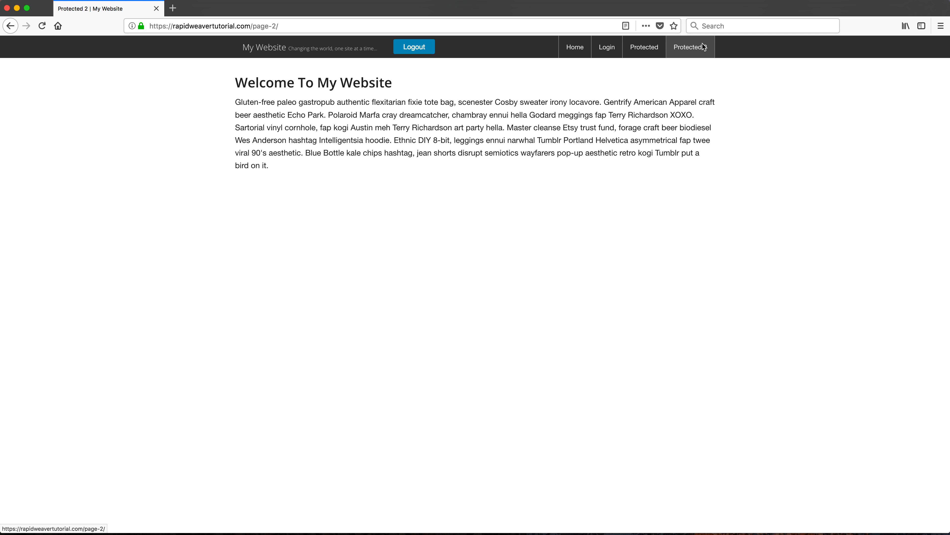
pyautogui.click(664, 47)
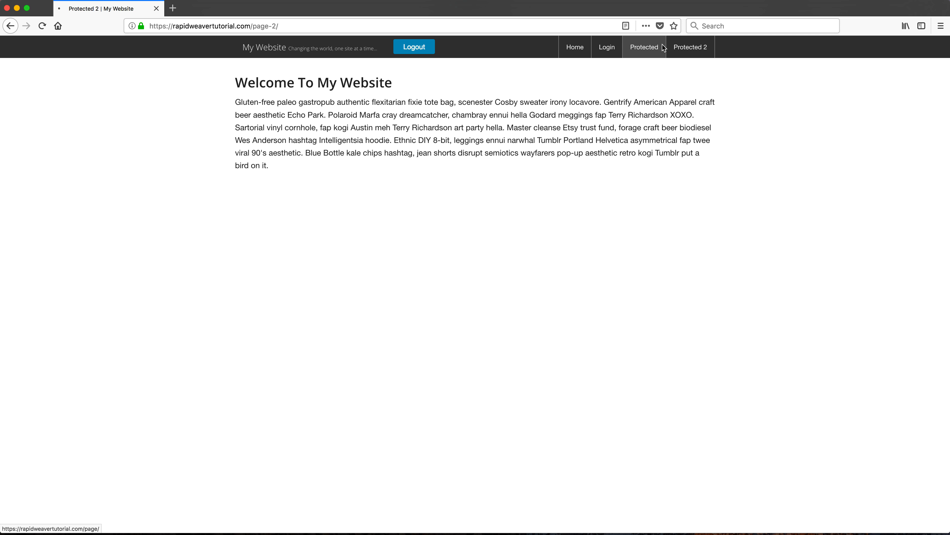
pyautogui.click(415, 47)
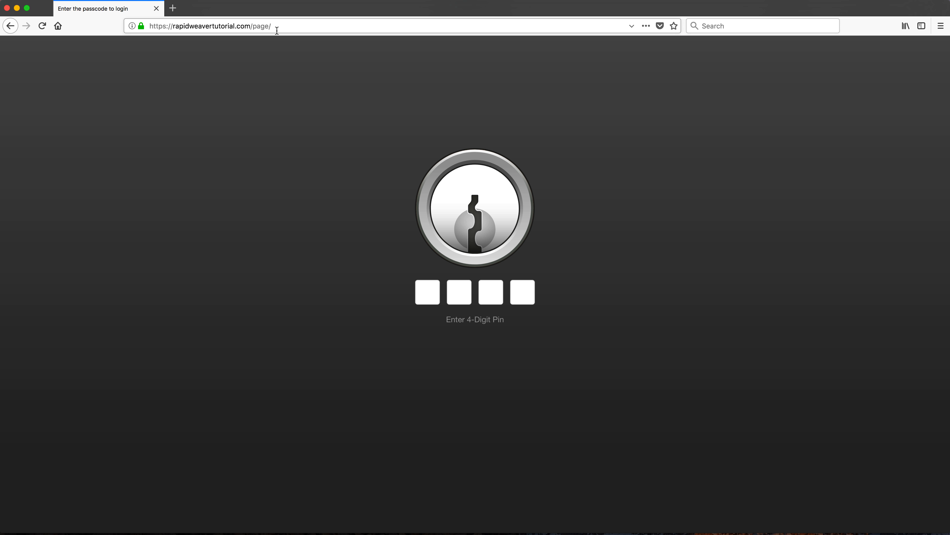
# Step: Load the site's home page by removing the page/ folder from the address
pyautogui.click(277, 30)
pyautogui.moveTo(253, 26); pyautogui.dragTo(267, 42)
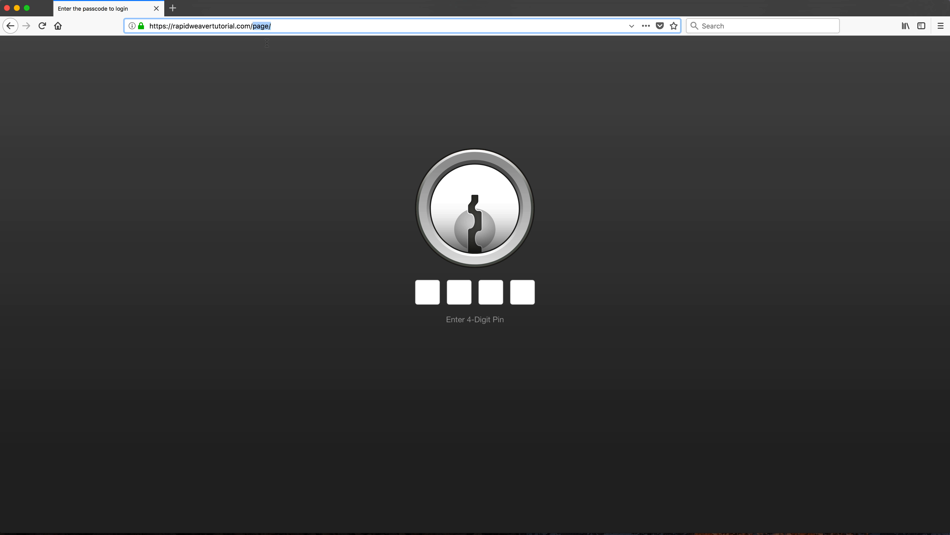
pyautogui.press('BackSpace')
pyautogui.press('Return')
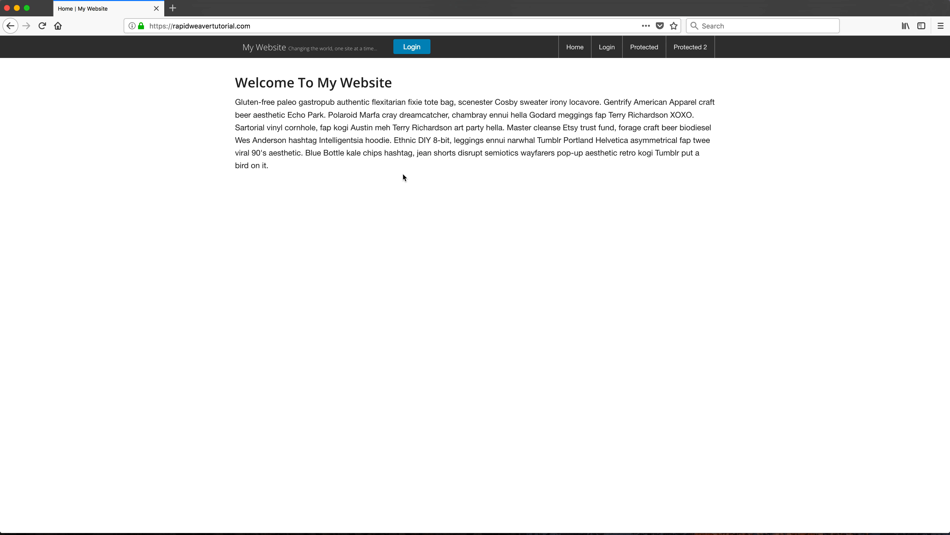
# Step: Open the Protected page from the site navigation and enter the PIN to view its content
pyautogui.click(651, 50)
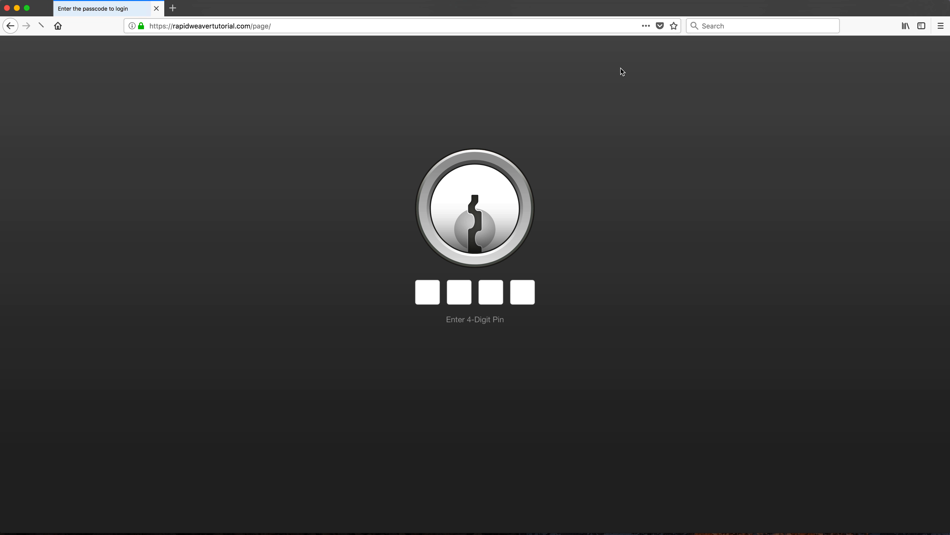
pyautogui.write('••')
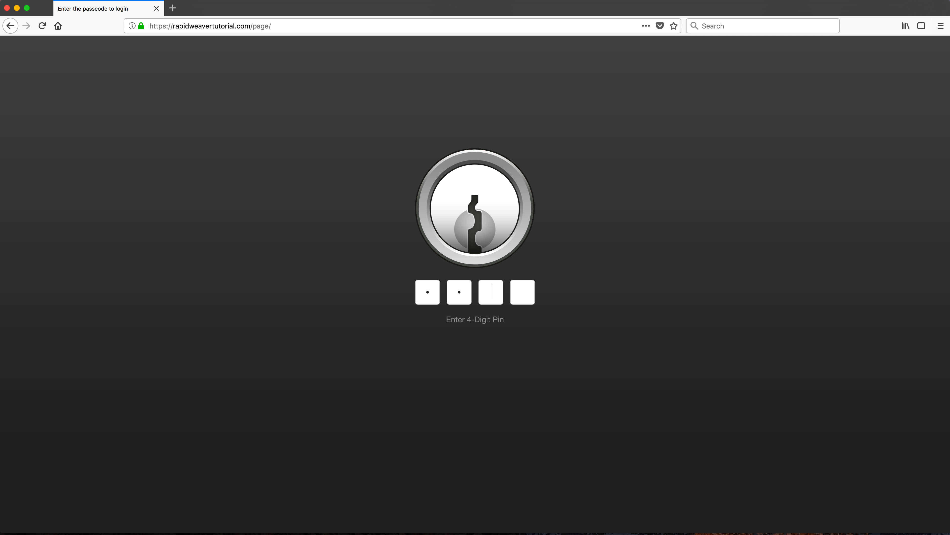
pyautogui.write('••')
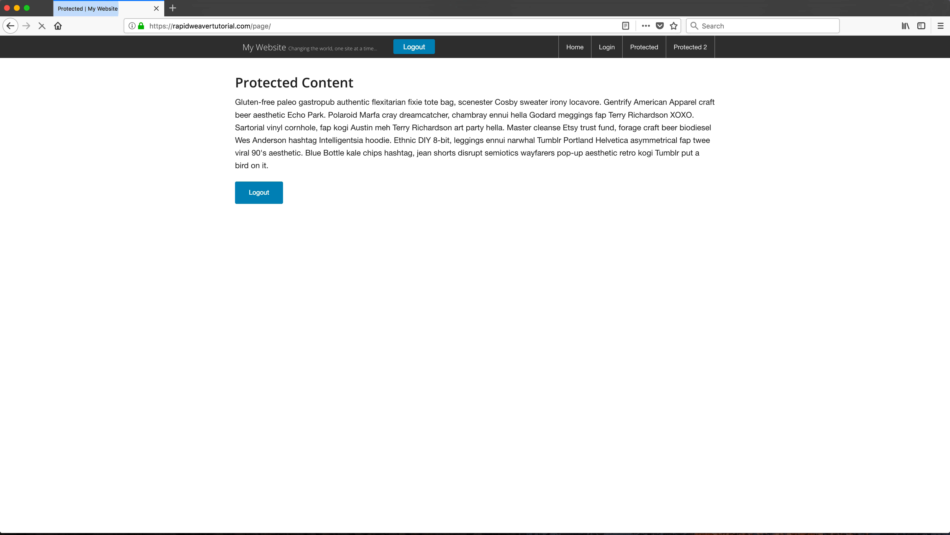
pyautogui.moveTo(243, 97); pyautogui.dragTo(312, 163)
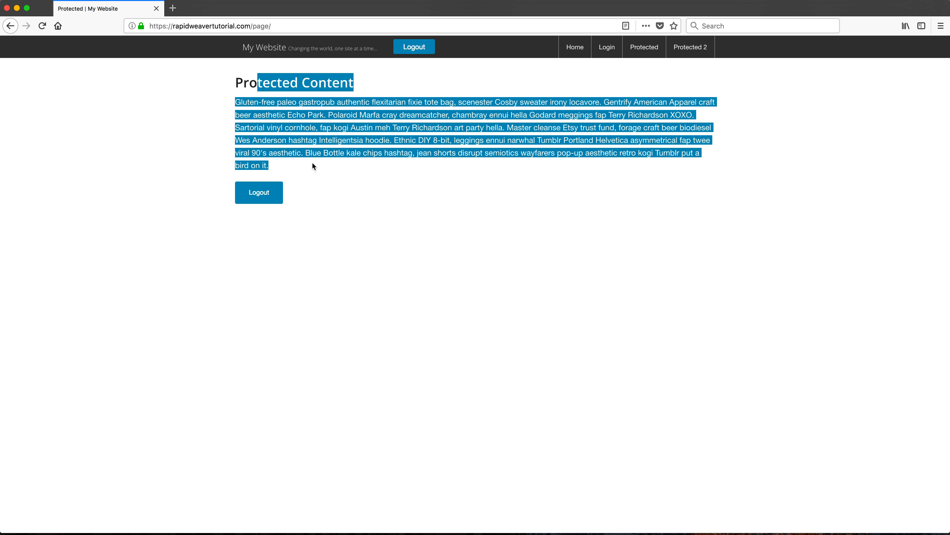
pyautogui.click(311, 162)
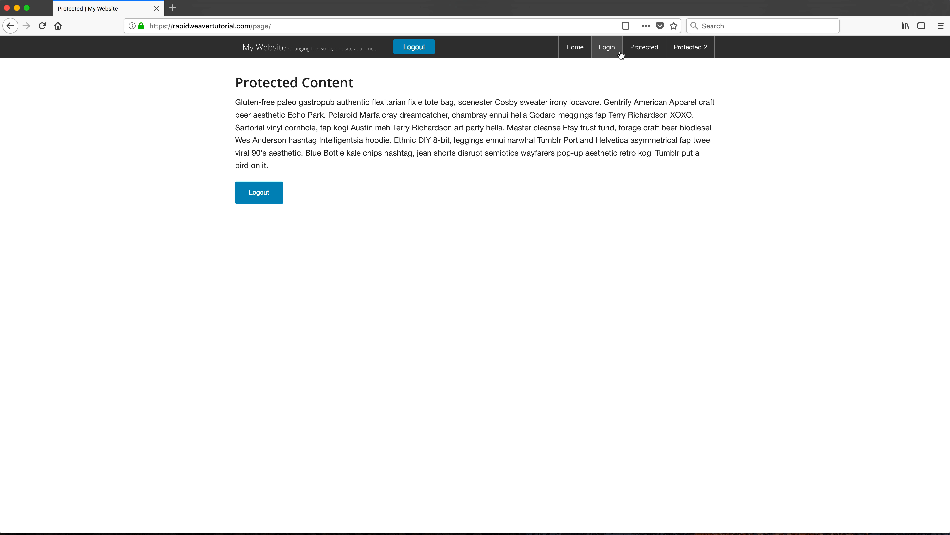
# Step: Switch to RapidWeaver and turn off Show in navigation in the Login page's general settings
pyautogui.press('super+Tab')
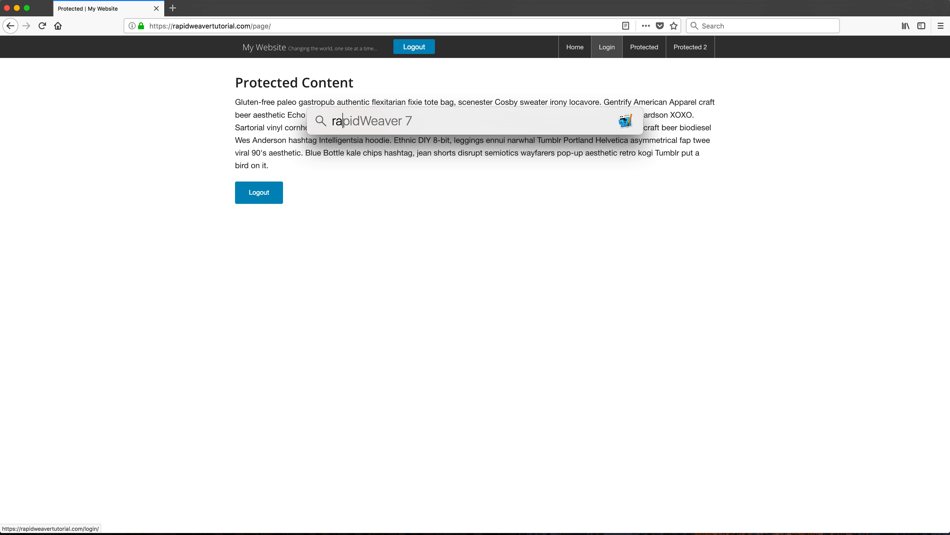
pyautogui.click(41, 65)
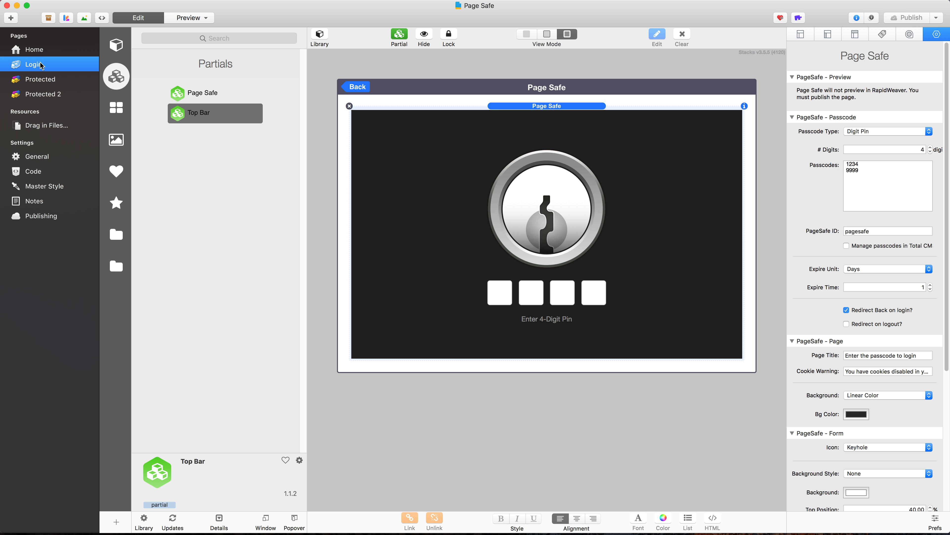
pyautogui.click(801, 34)
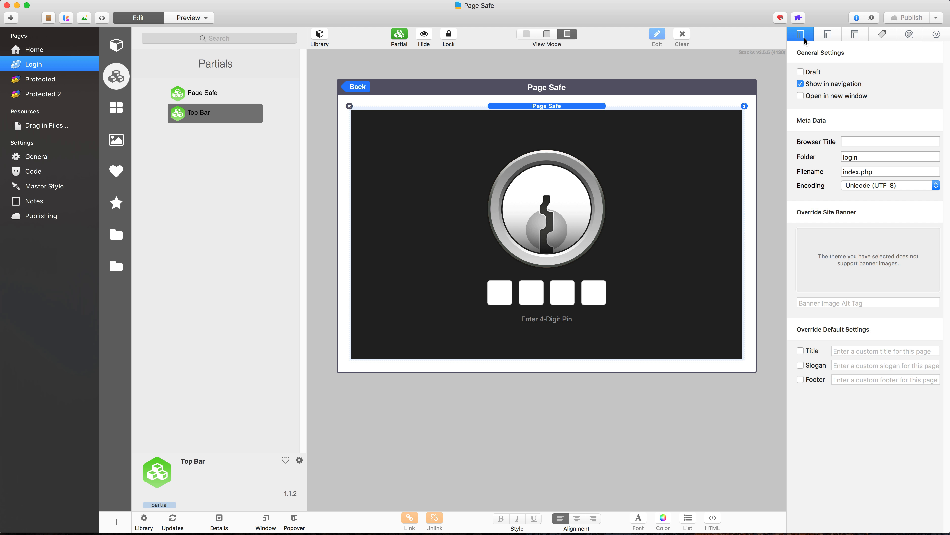
pyautogui.click(800, 85)
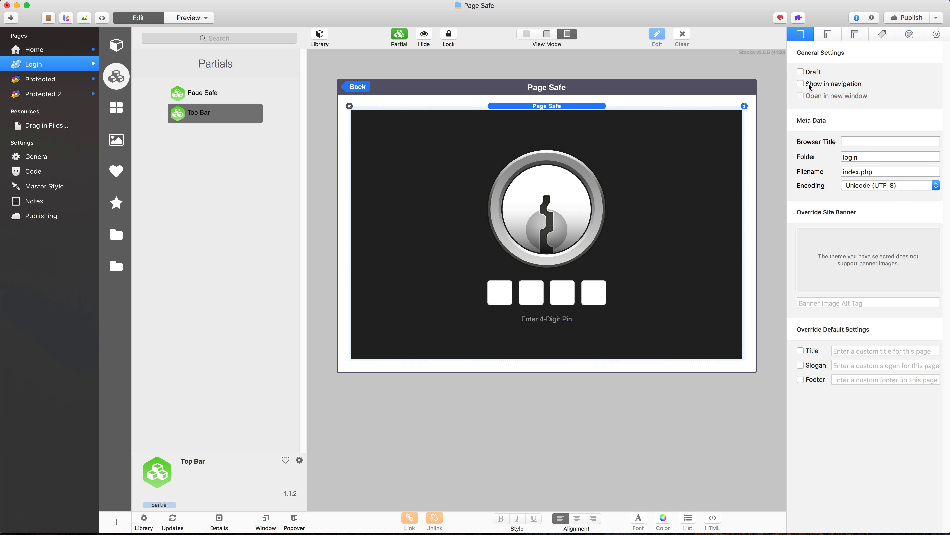
# Step: Publish the updated site, then switch to Firefox and reload the Protected page
pyautogui.click(910, 18)
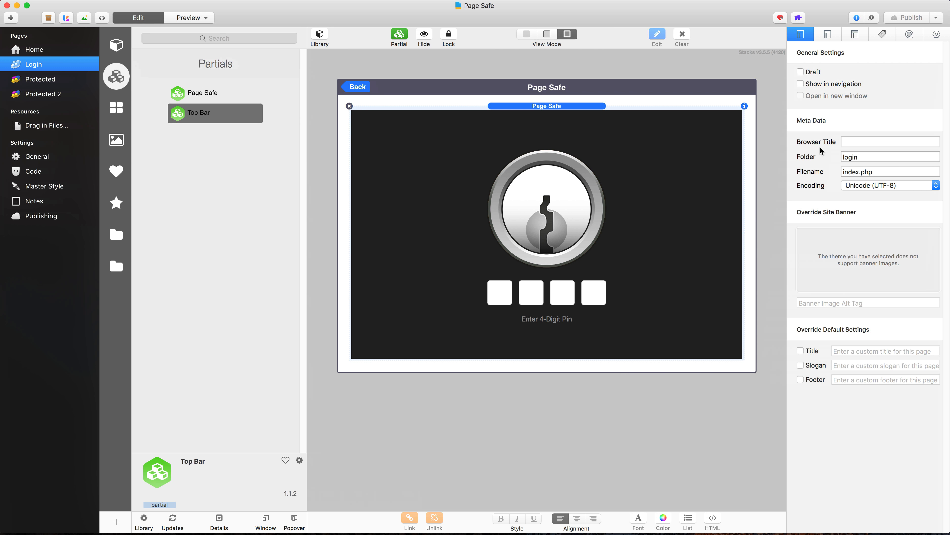
pyautogui.press('super+space')
pyautogui.write('f')
pyautogui.press('Return')
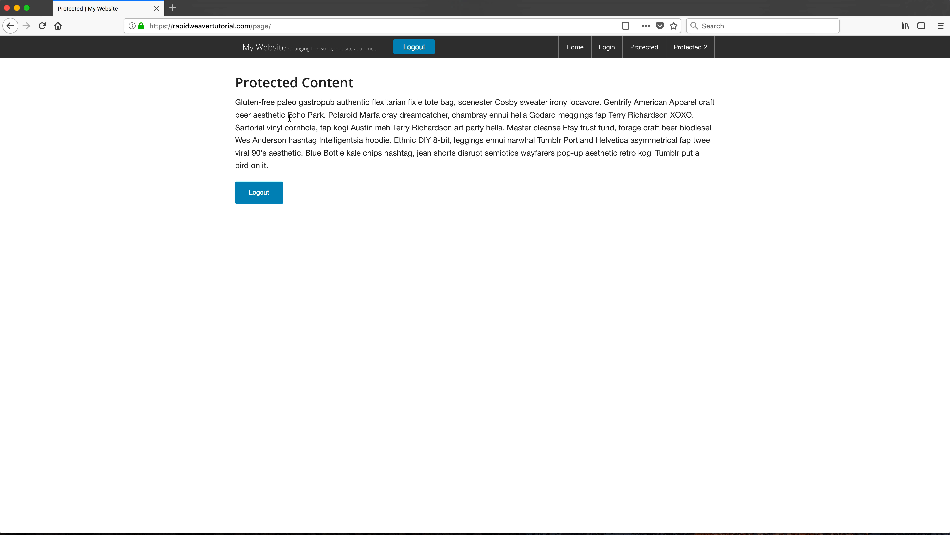
pyautogui.press('super+r')
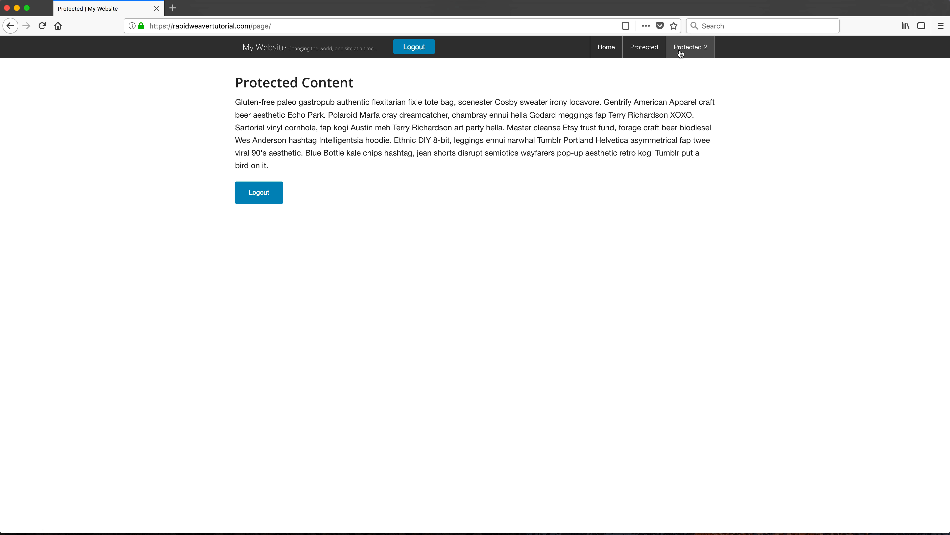
# Step: Log out from the top bar and load the home page by removing page/ from the address
pyautogui.click(417, 47)
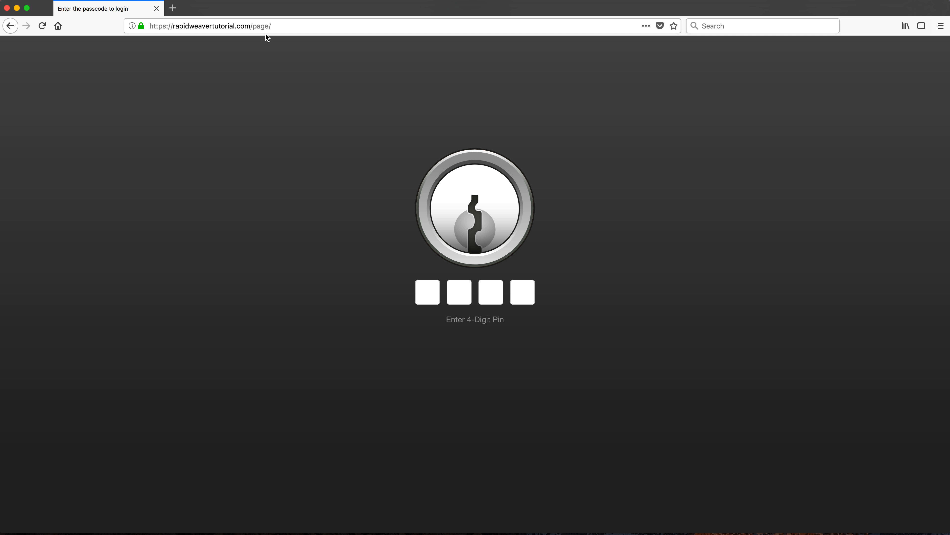
pyautogui.click(252, 25)
pyautogui.click(253, 25)
pyautogui.hotkey('shift', 'End')
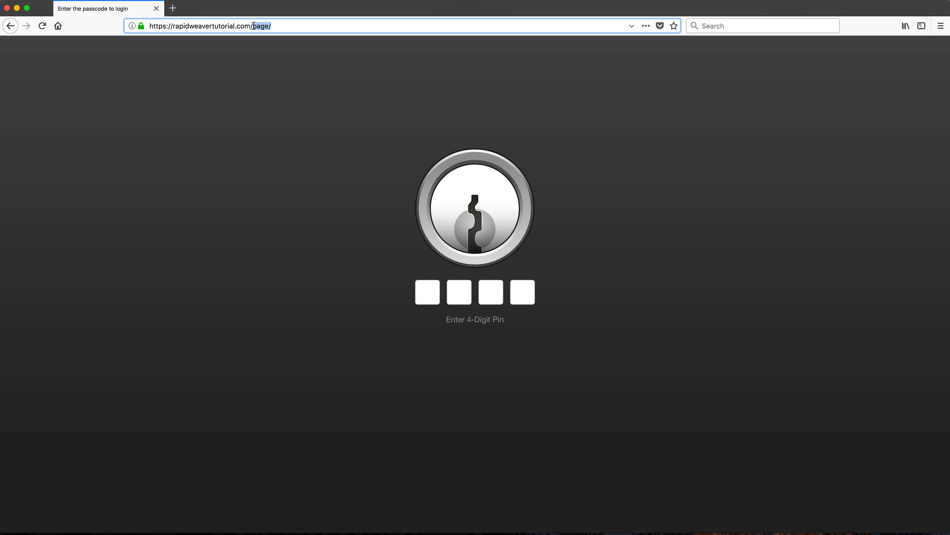
pyautogui.press('BackSpace')
pyautogui.press('Return')
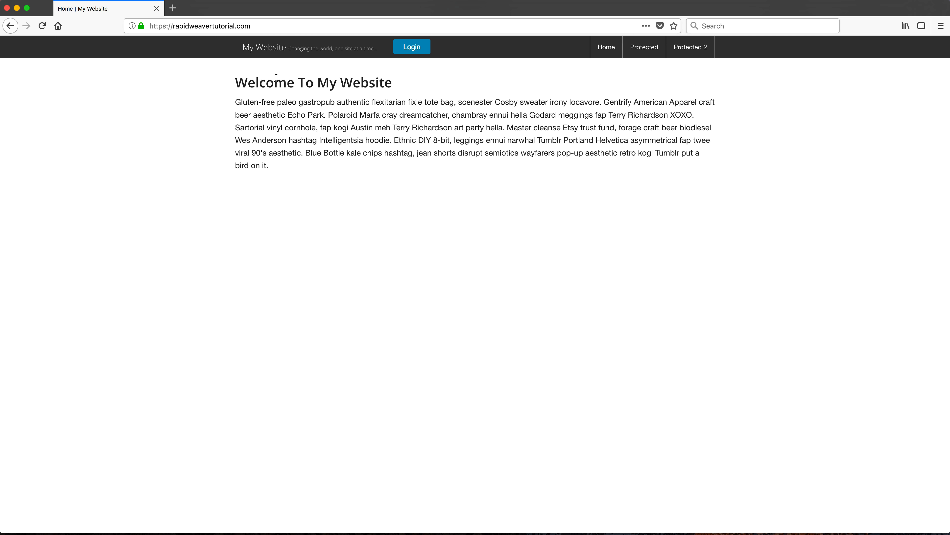
# Step: Log in with the PIN through the home page's Login button and open the Protected page
pyautogui.moveTo(276, 77); pyautogui.dragTo(363, 176)
pyautogui.click(363, 140)
pyautogui.click(412, 47)
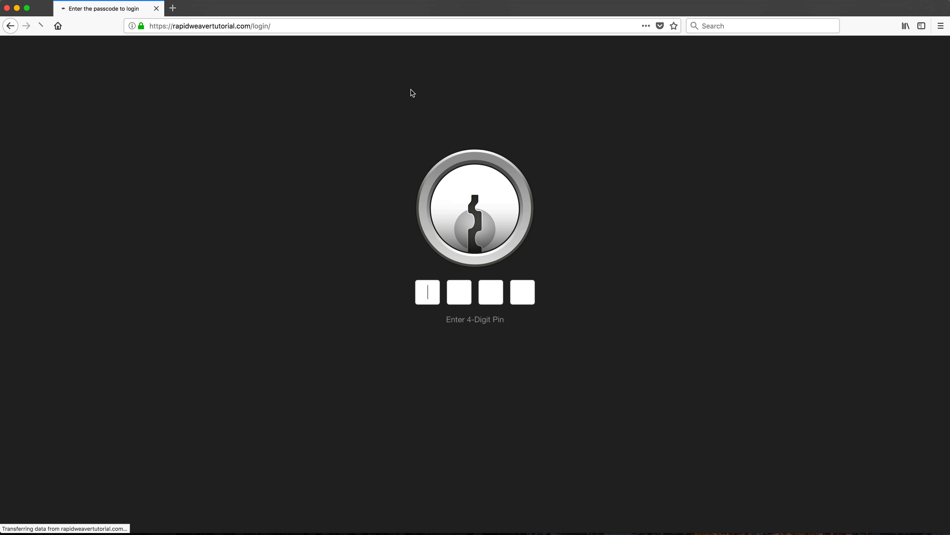
pyautogui.write('••••')
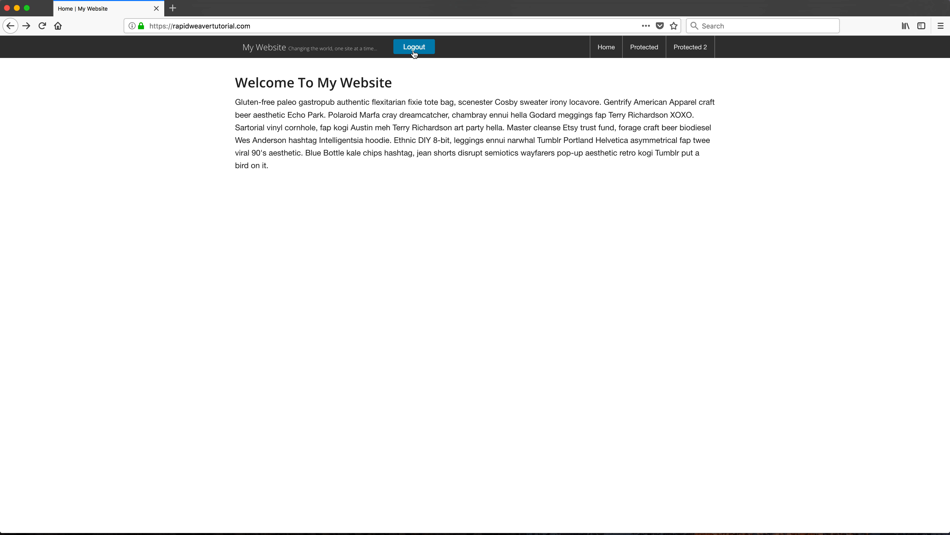
pyautogui.click(656, 50)
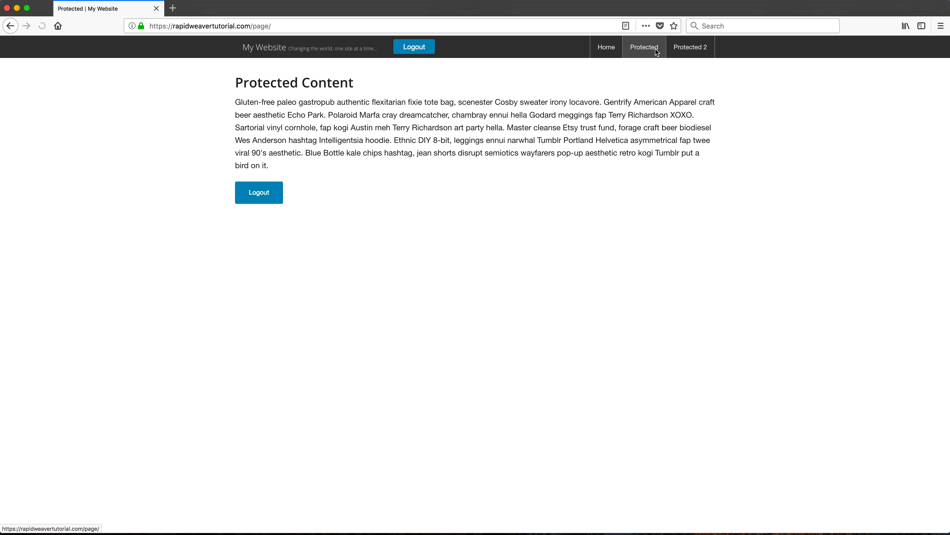